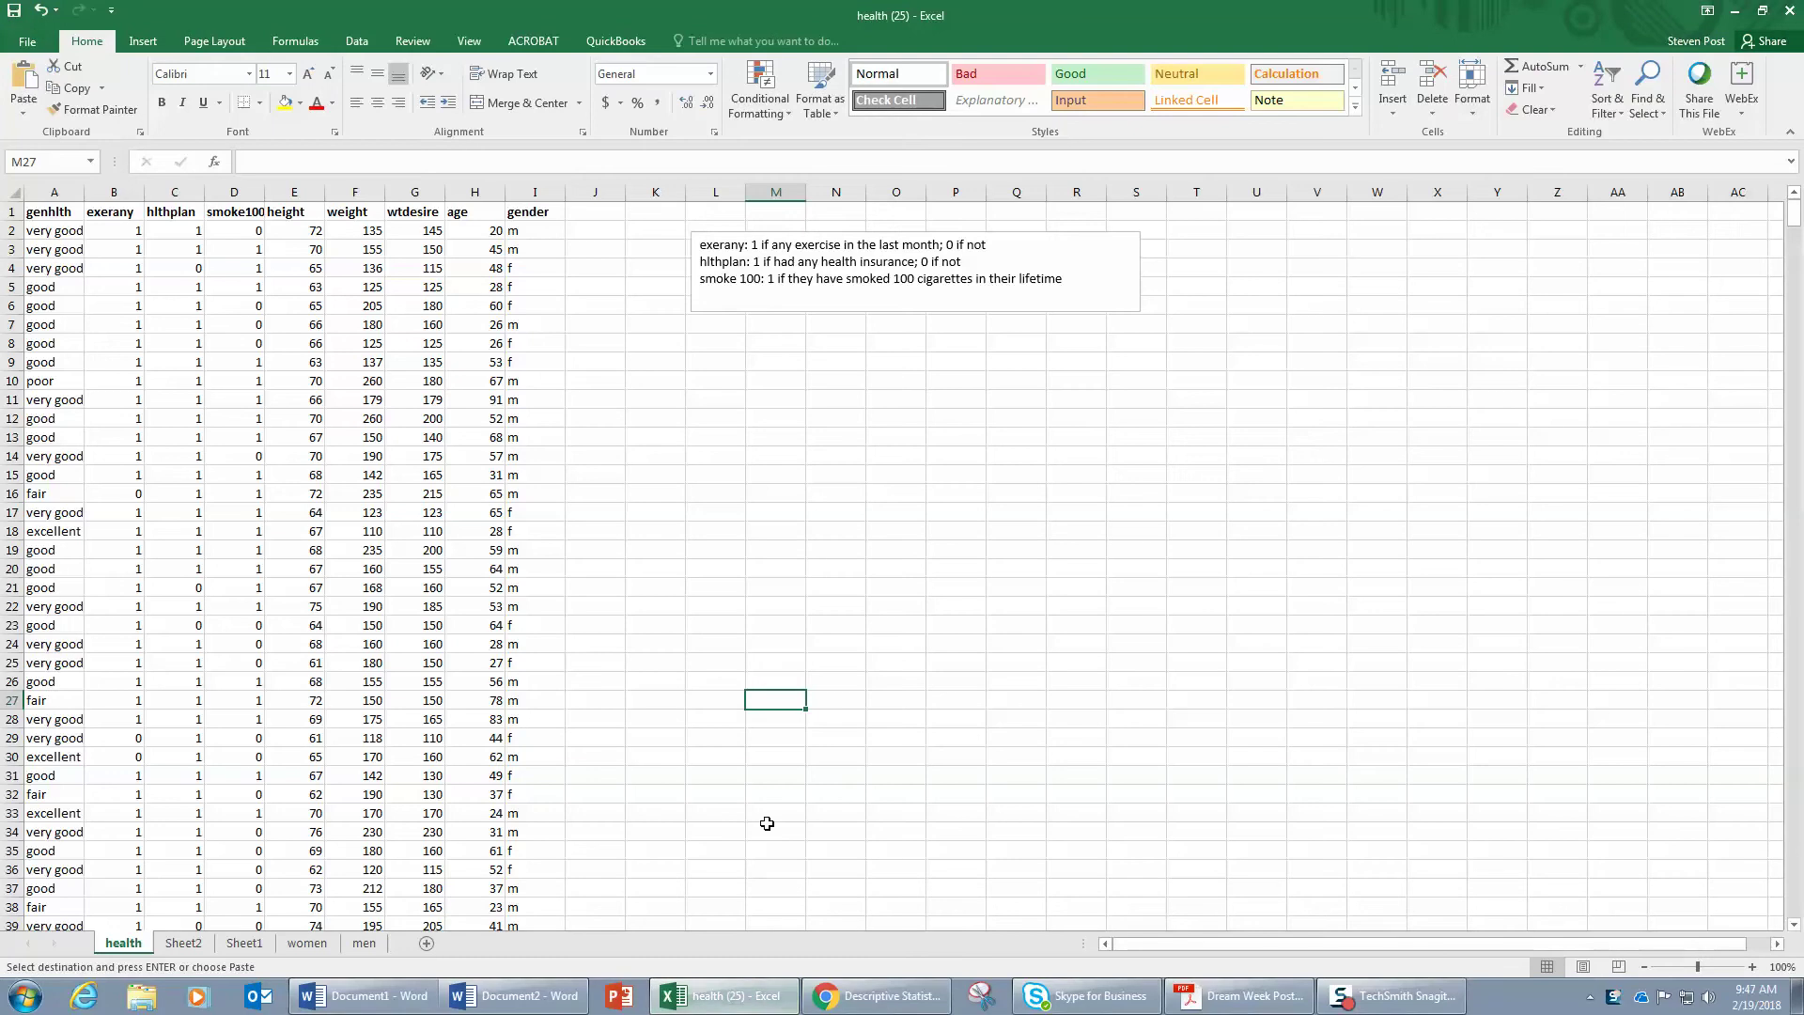
Copy the exerany and weight columns from the health sheet and paste them into a new sheet starting at A1
left_click(110, 188)
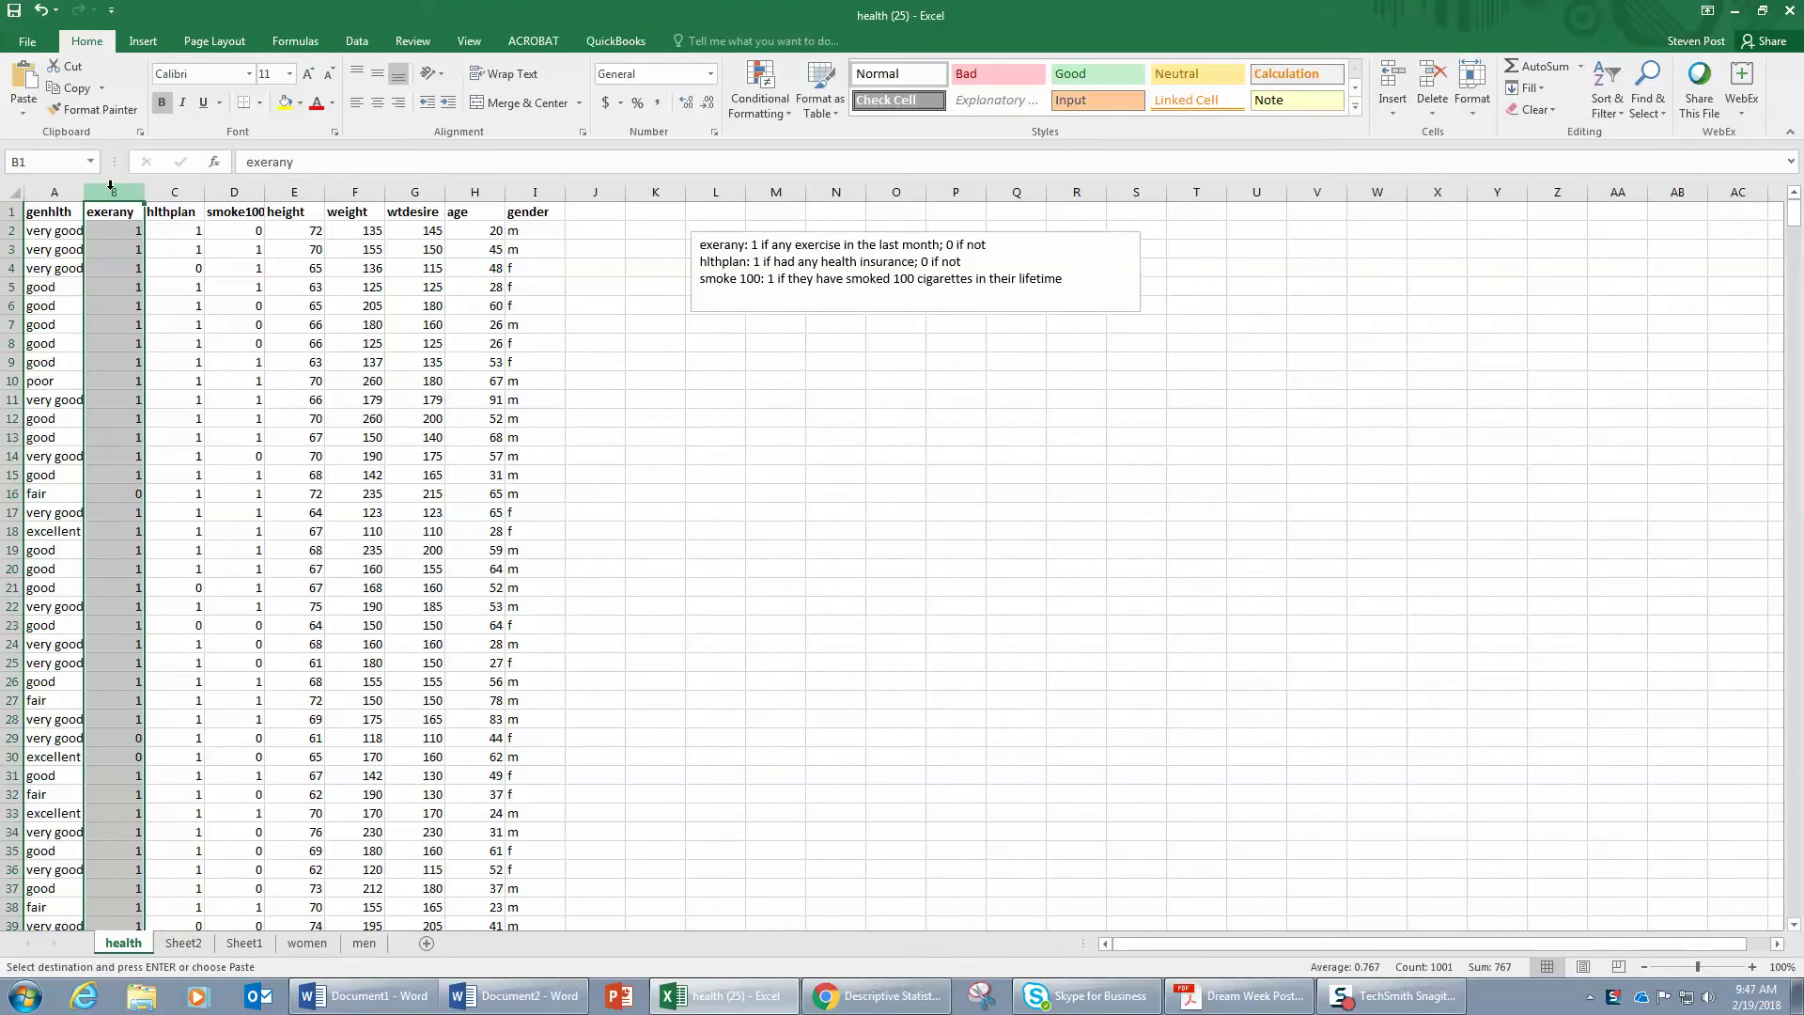
left_click(364, 186)
right_click(350, 251)
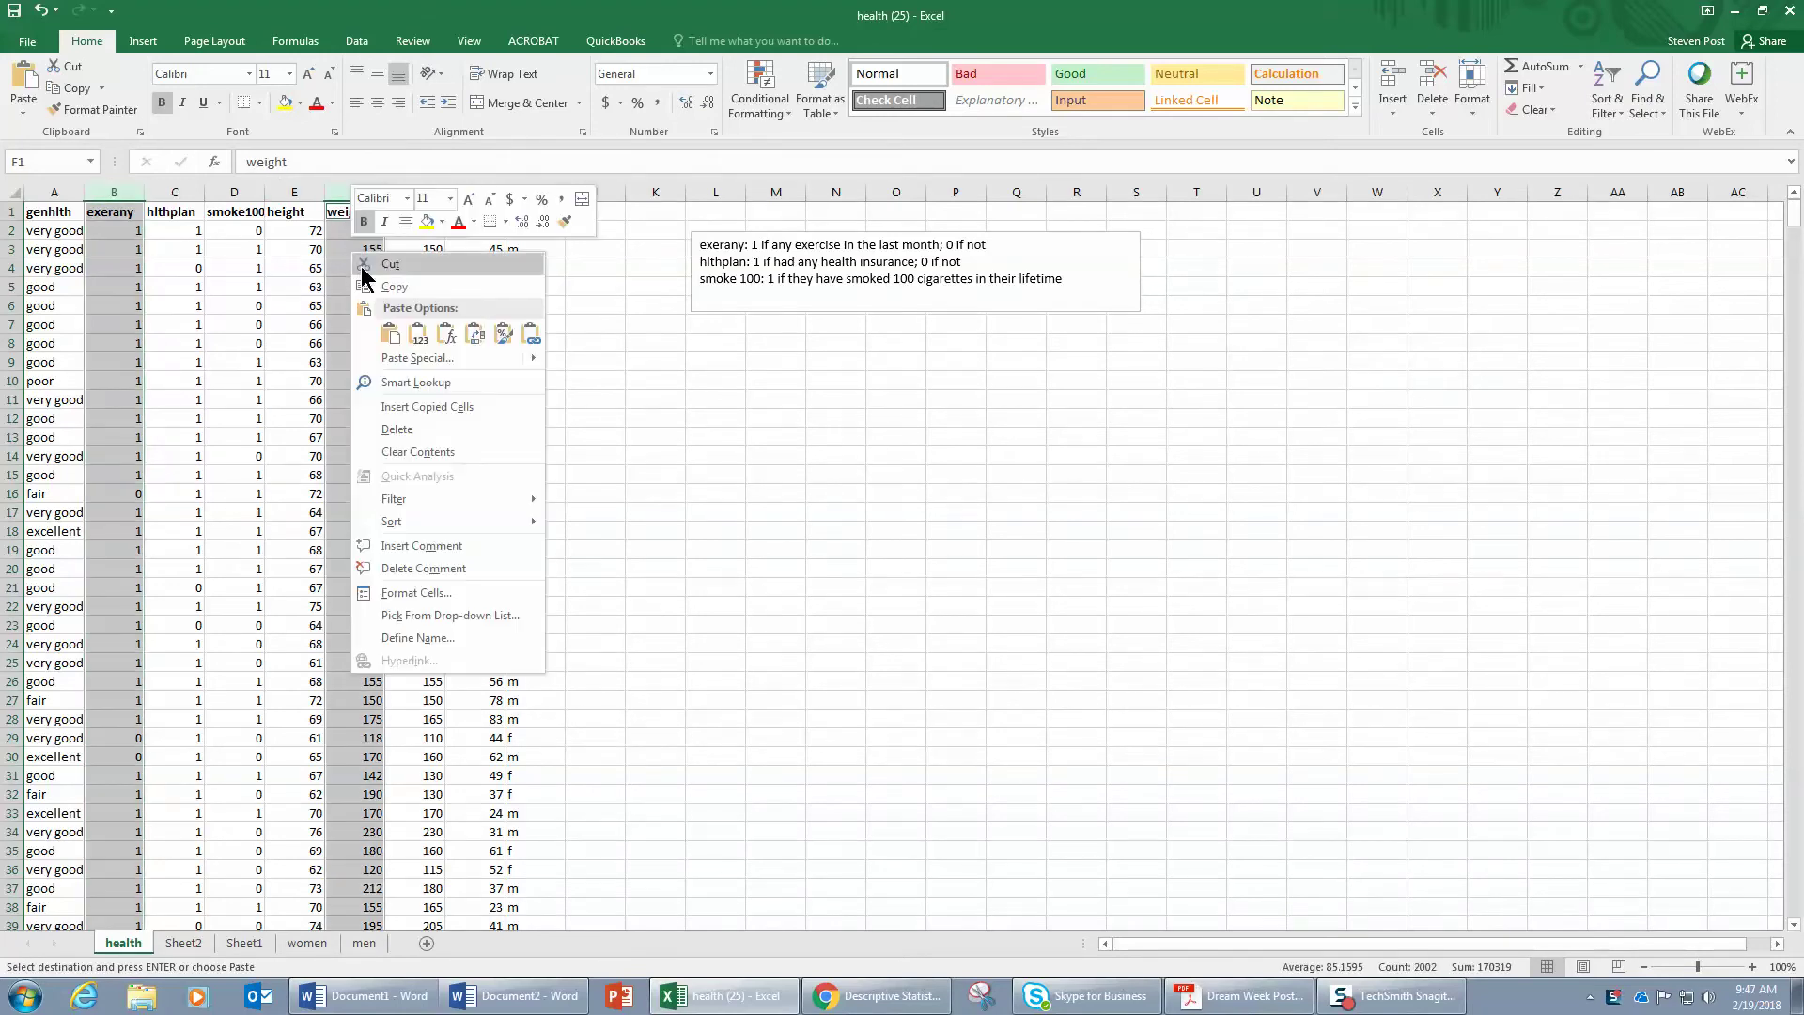
left_click(387, 286)
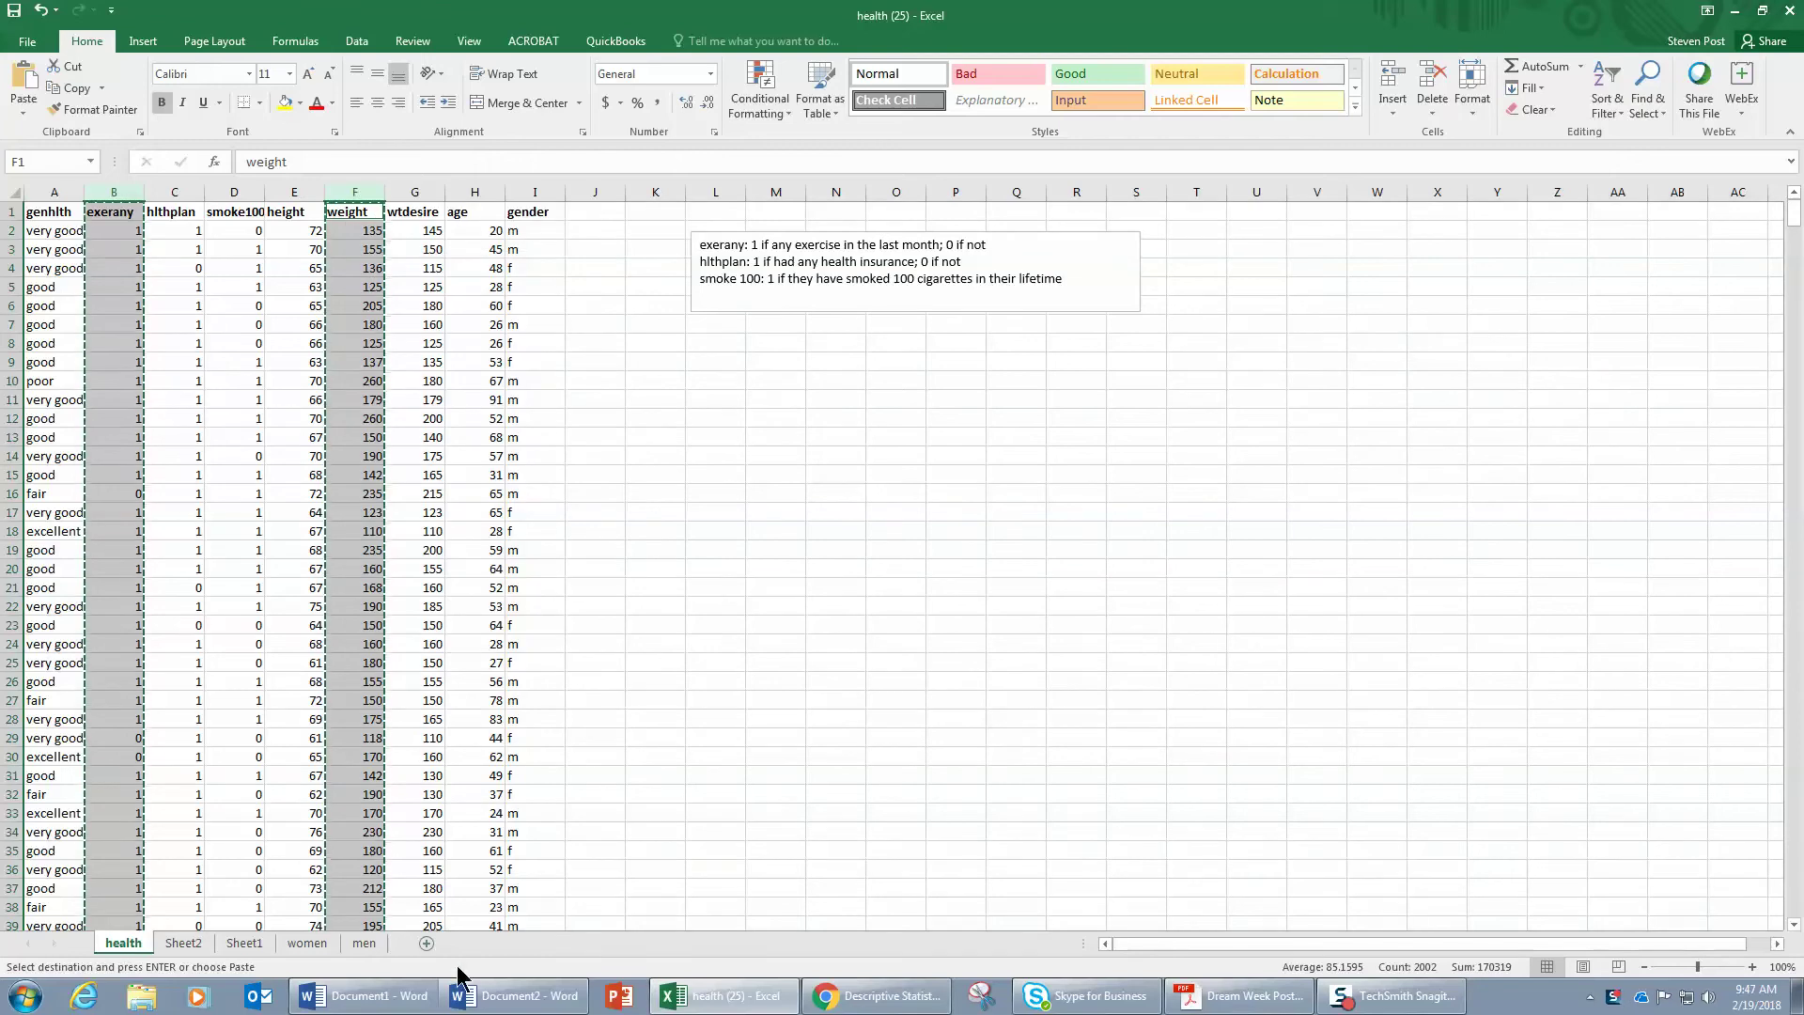
left_click(426, 942)
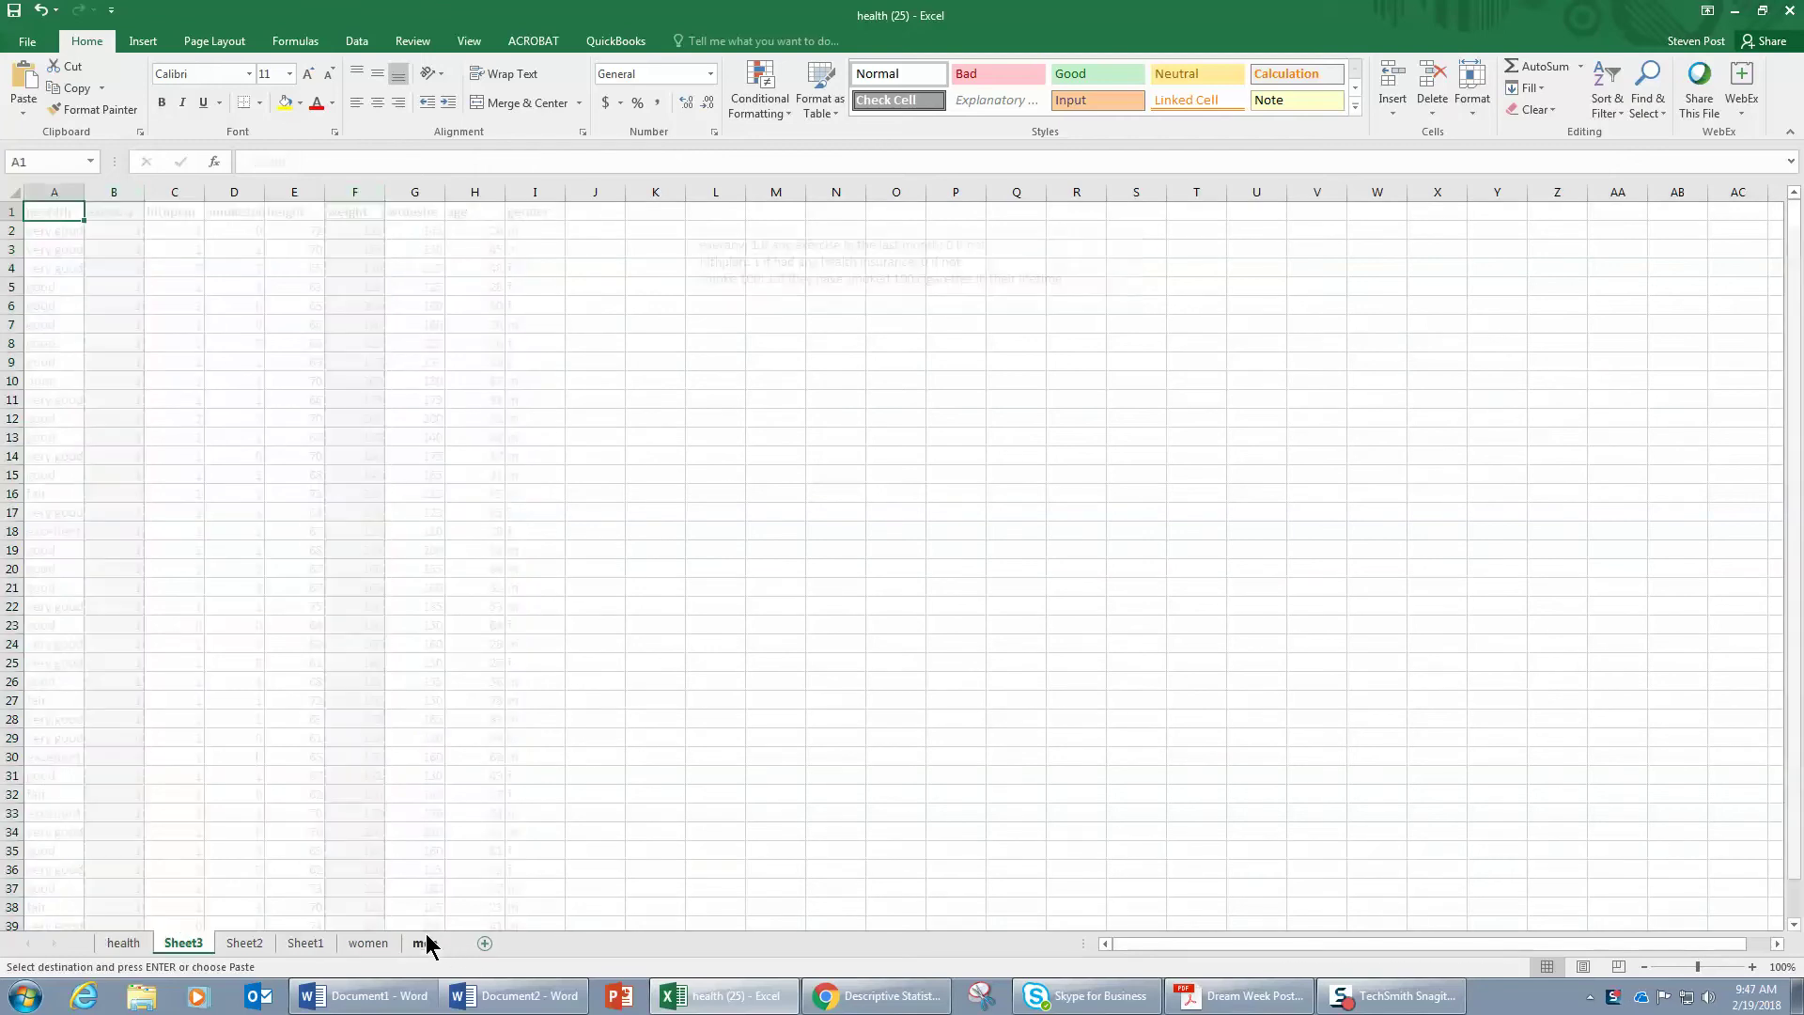
left_click(23, 80)
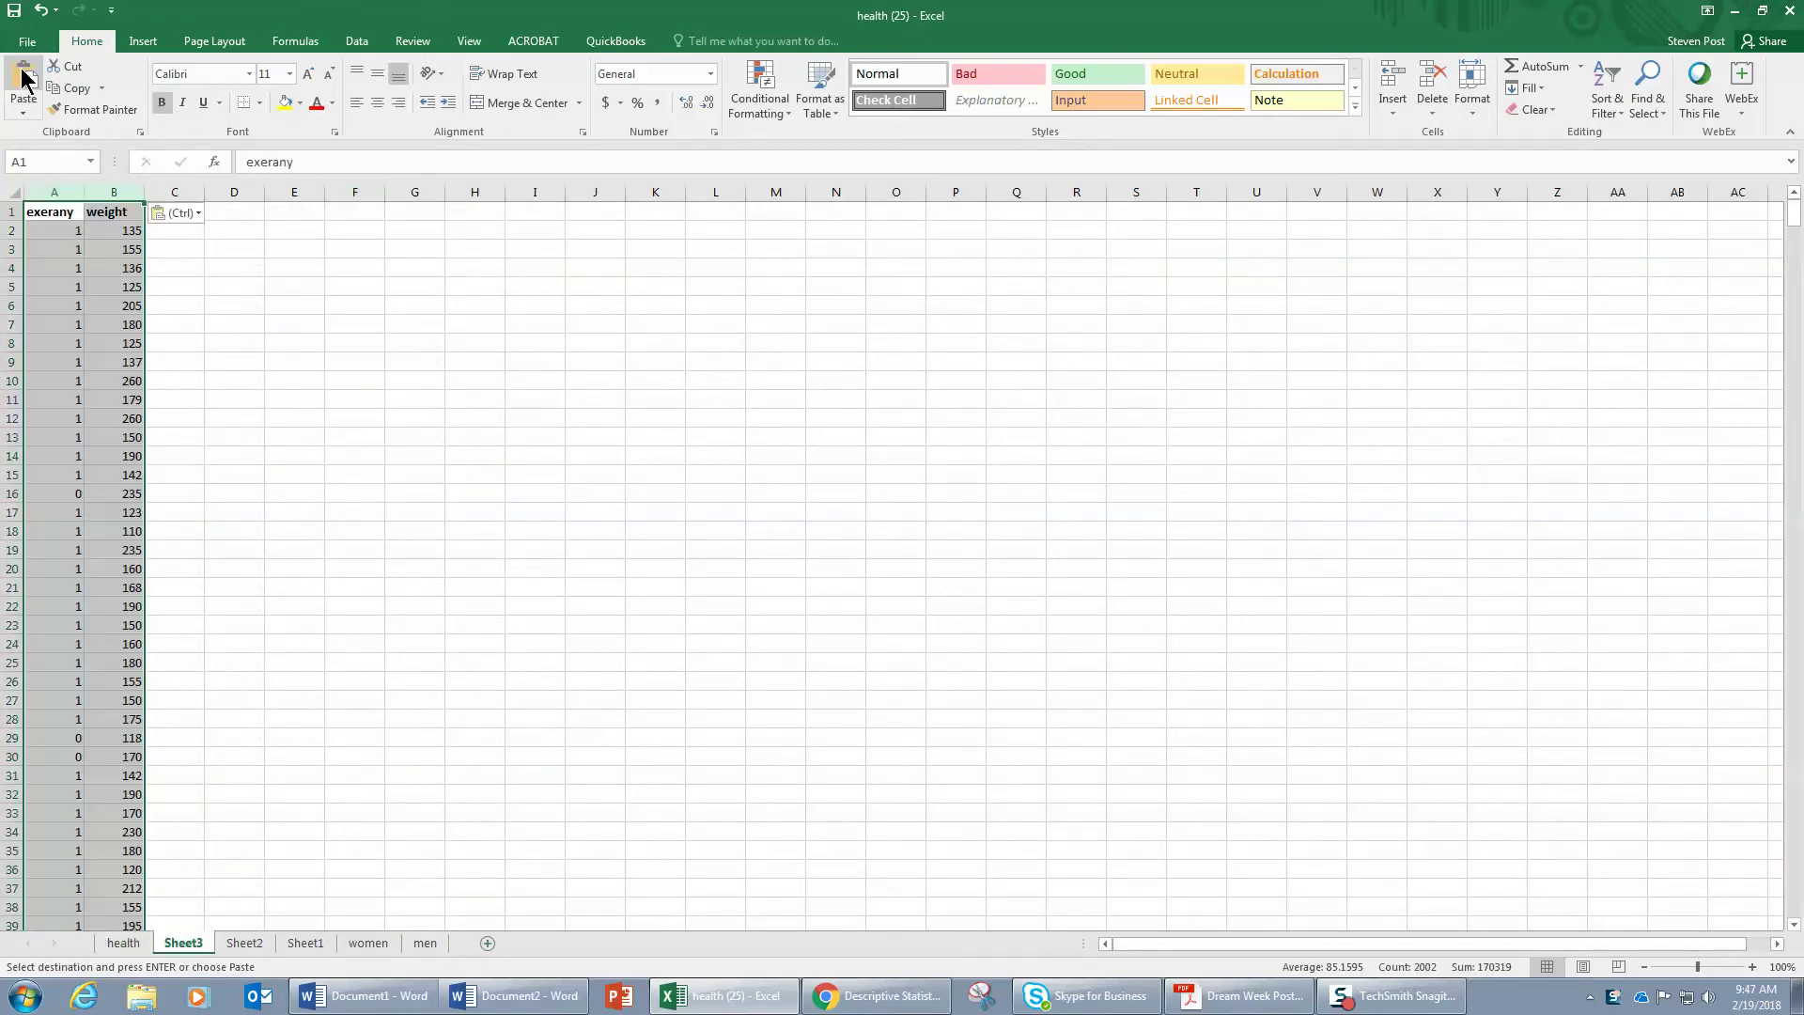
left_click(243, 320)
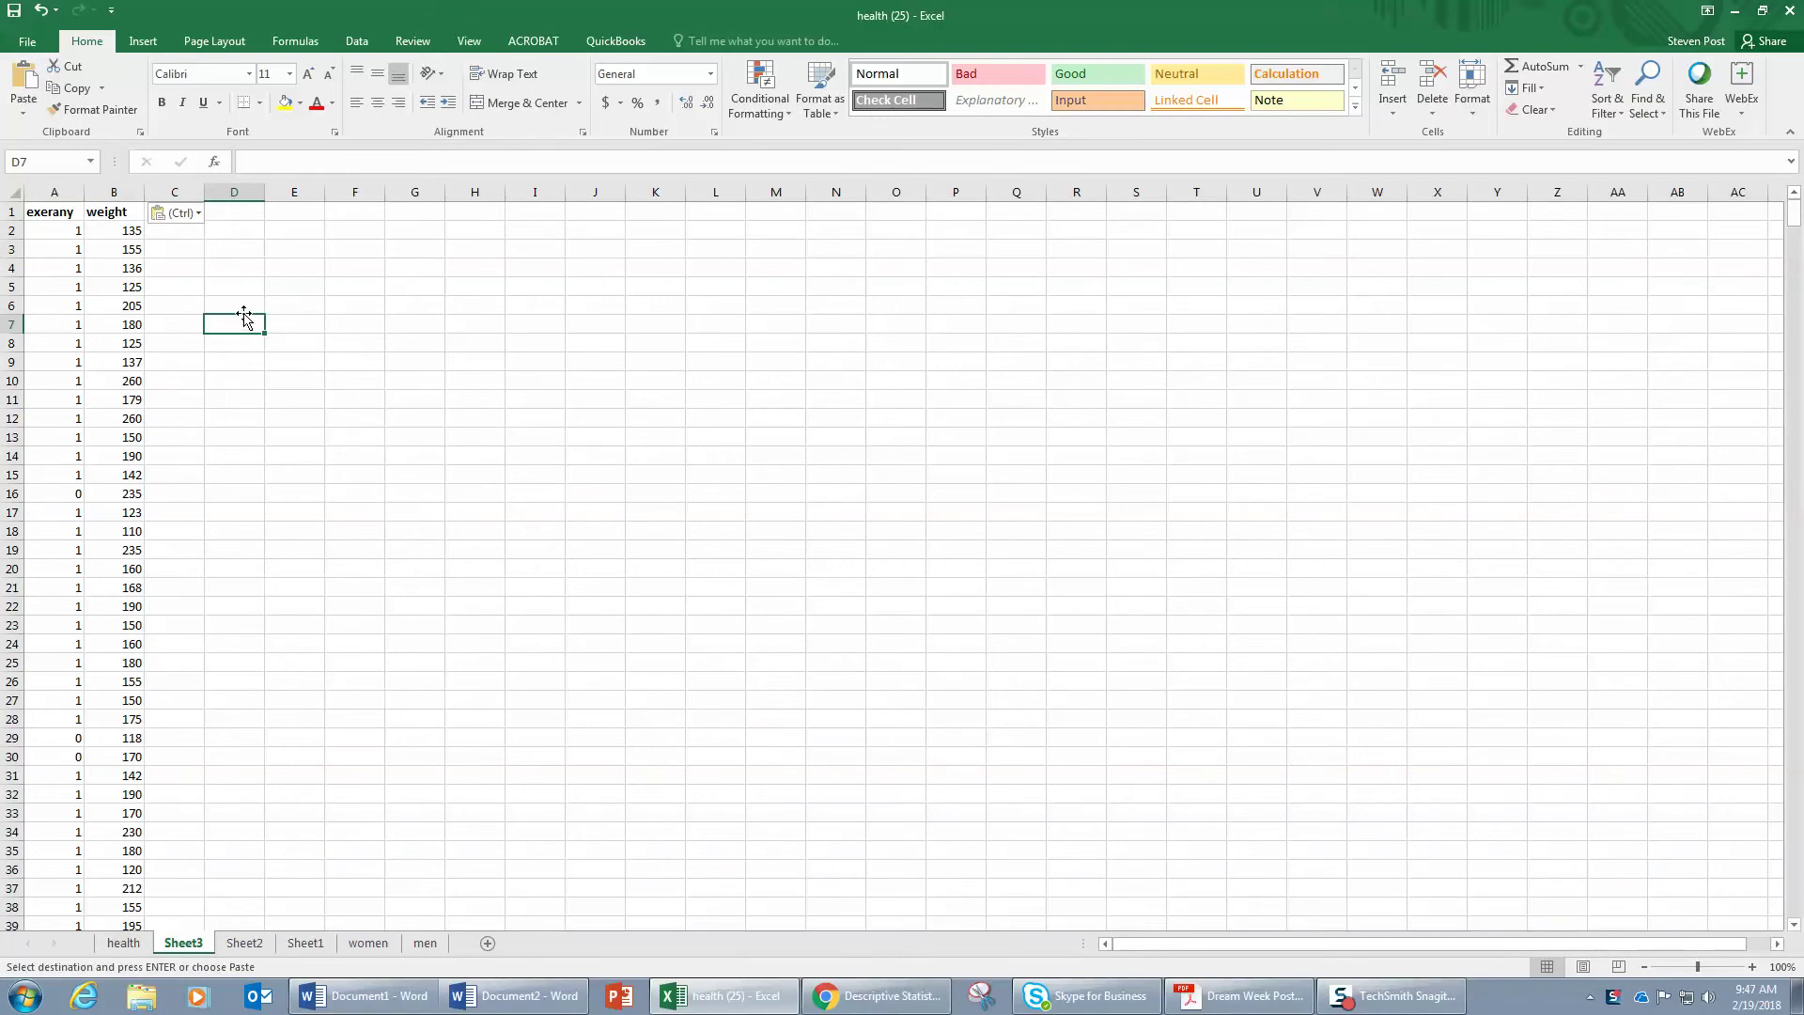
Switch to StatKey in Chrome and examine the dotplots and summary statistics of weight by exercise group
left_click(884, 998)
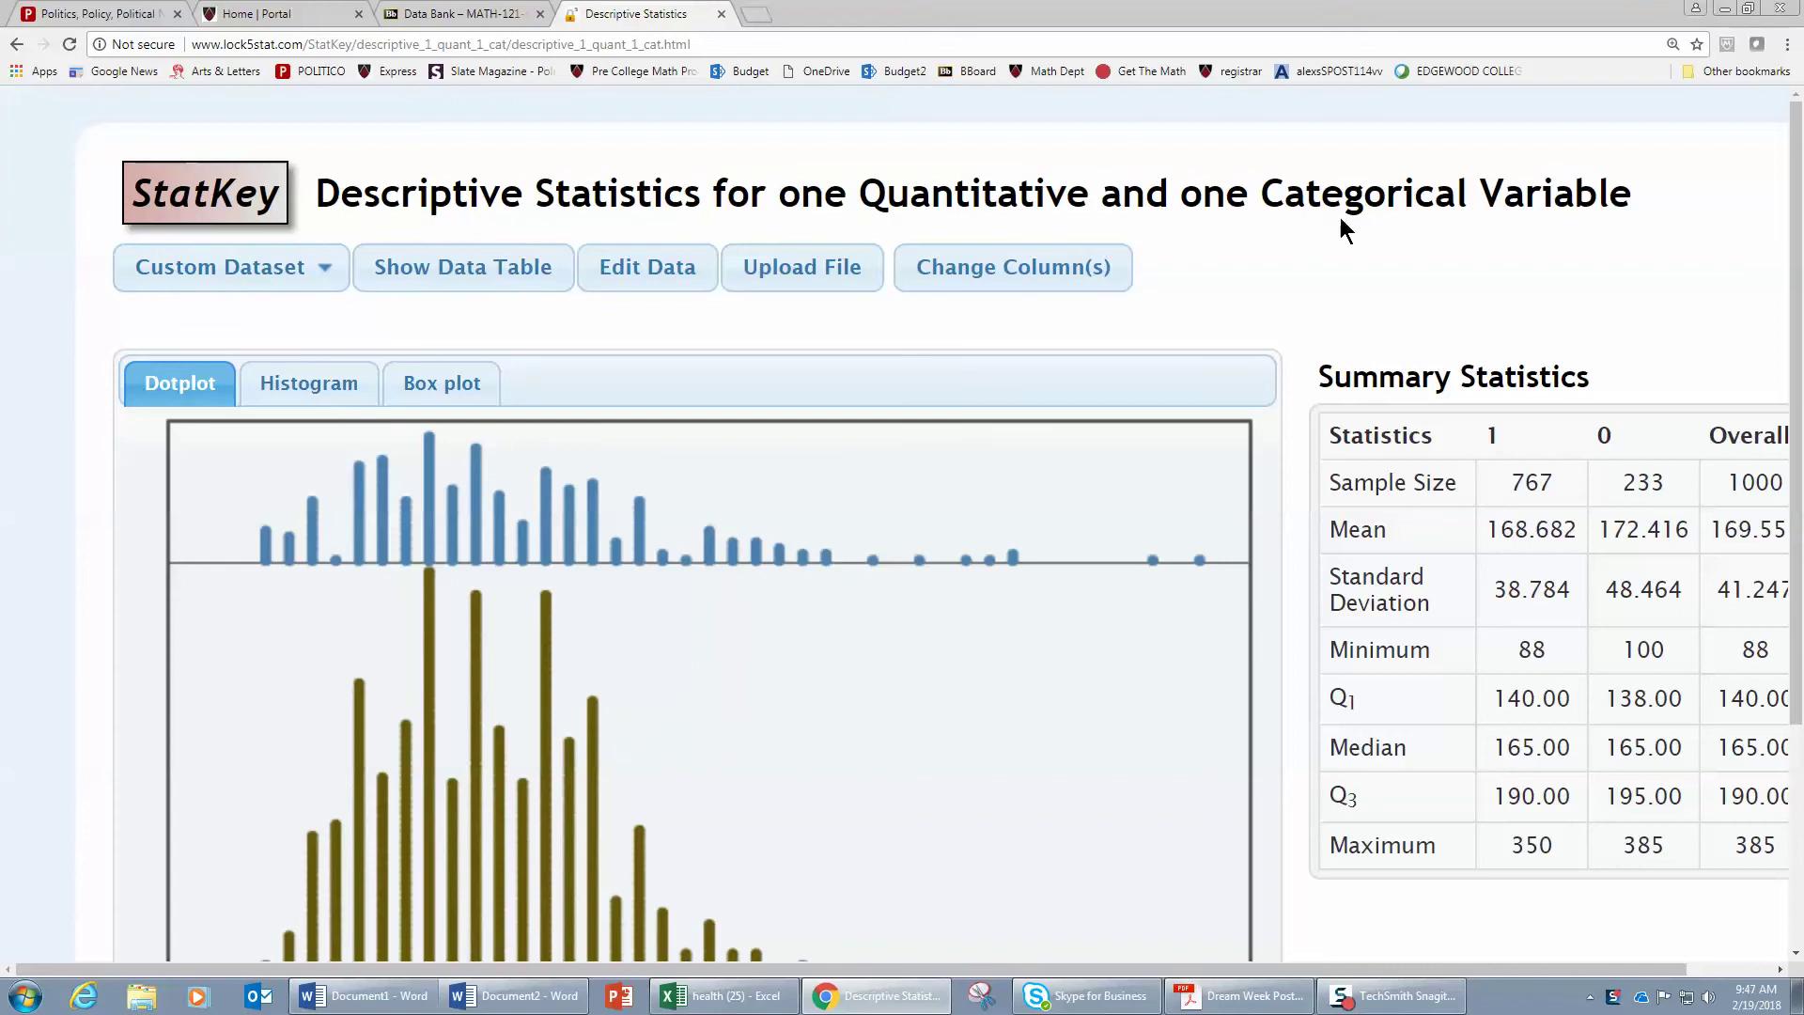
scroll(1481, 235, "down", 3)
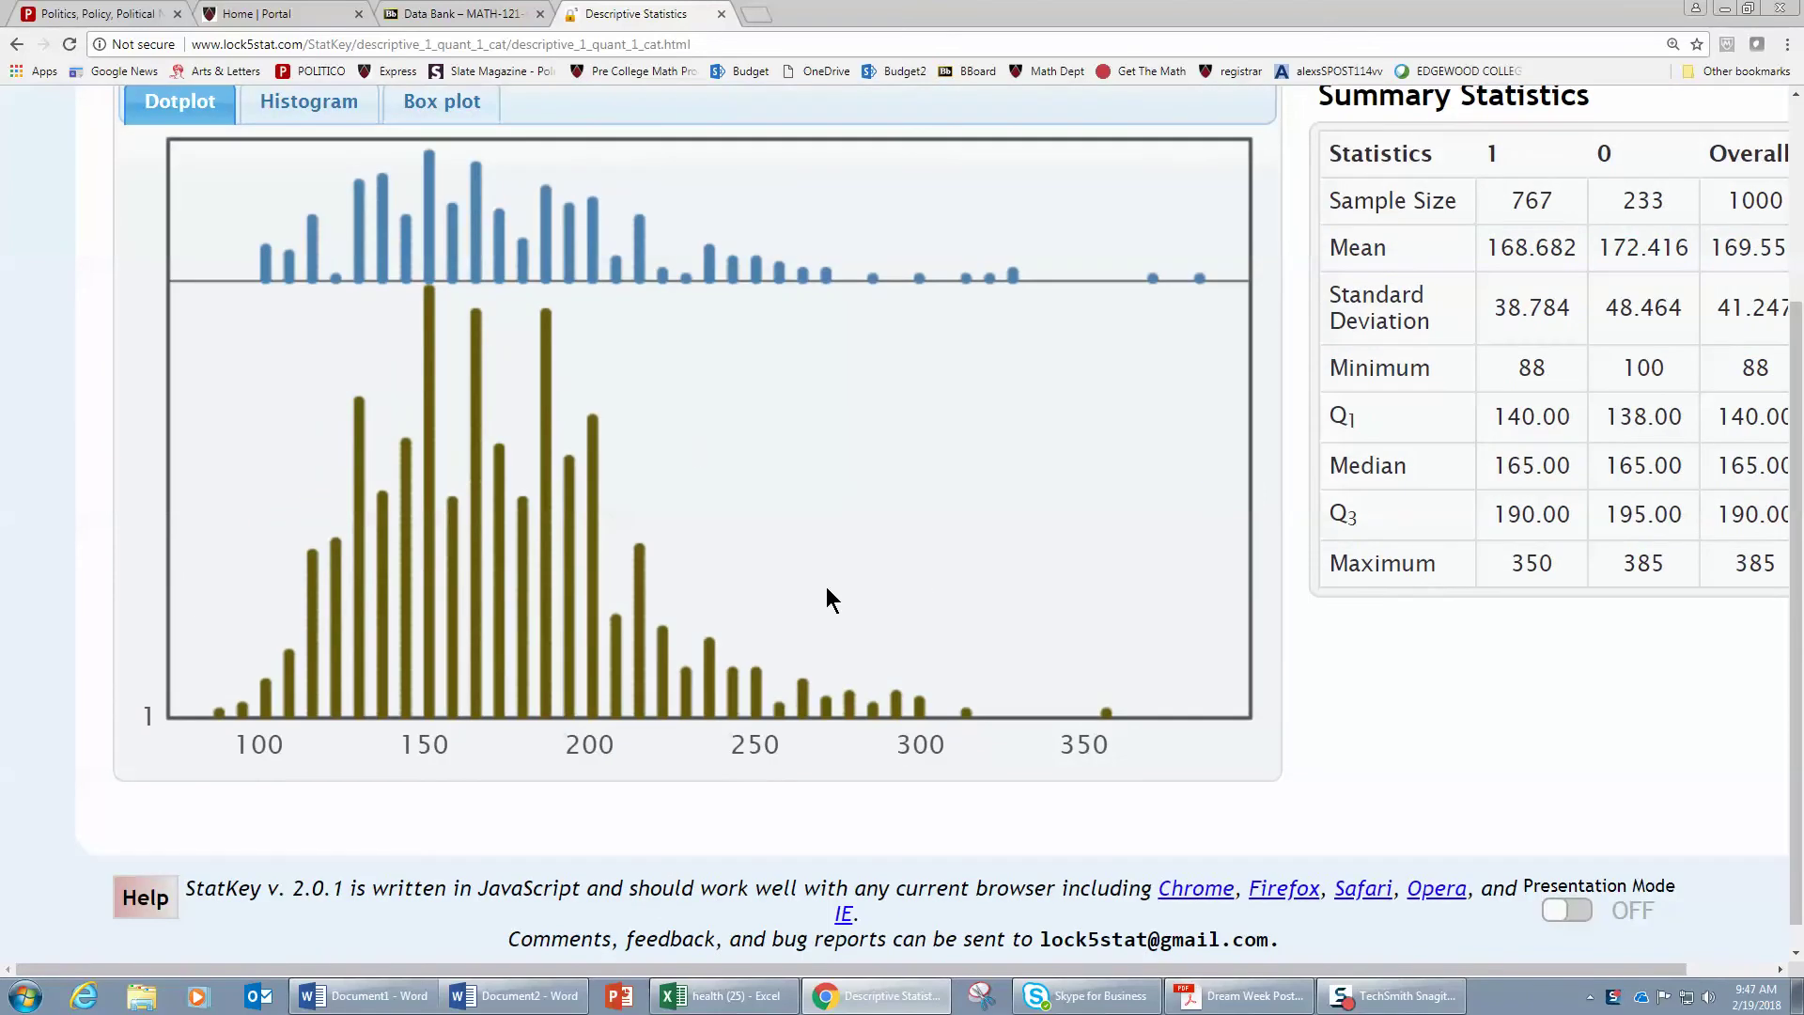
scroll(658, 376, "up", 2)
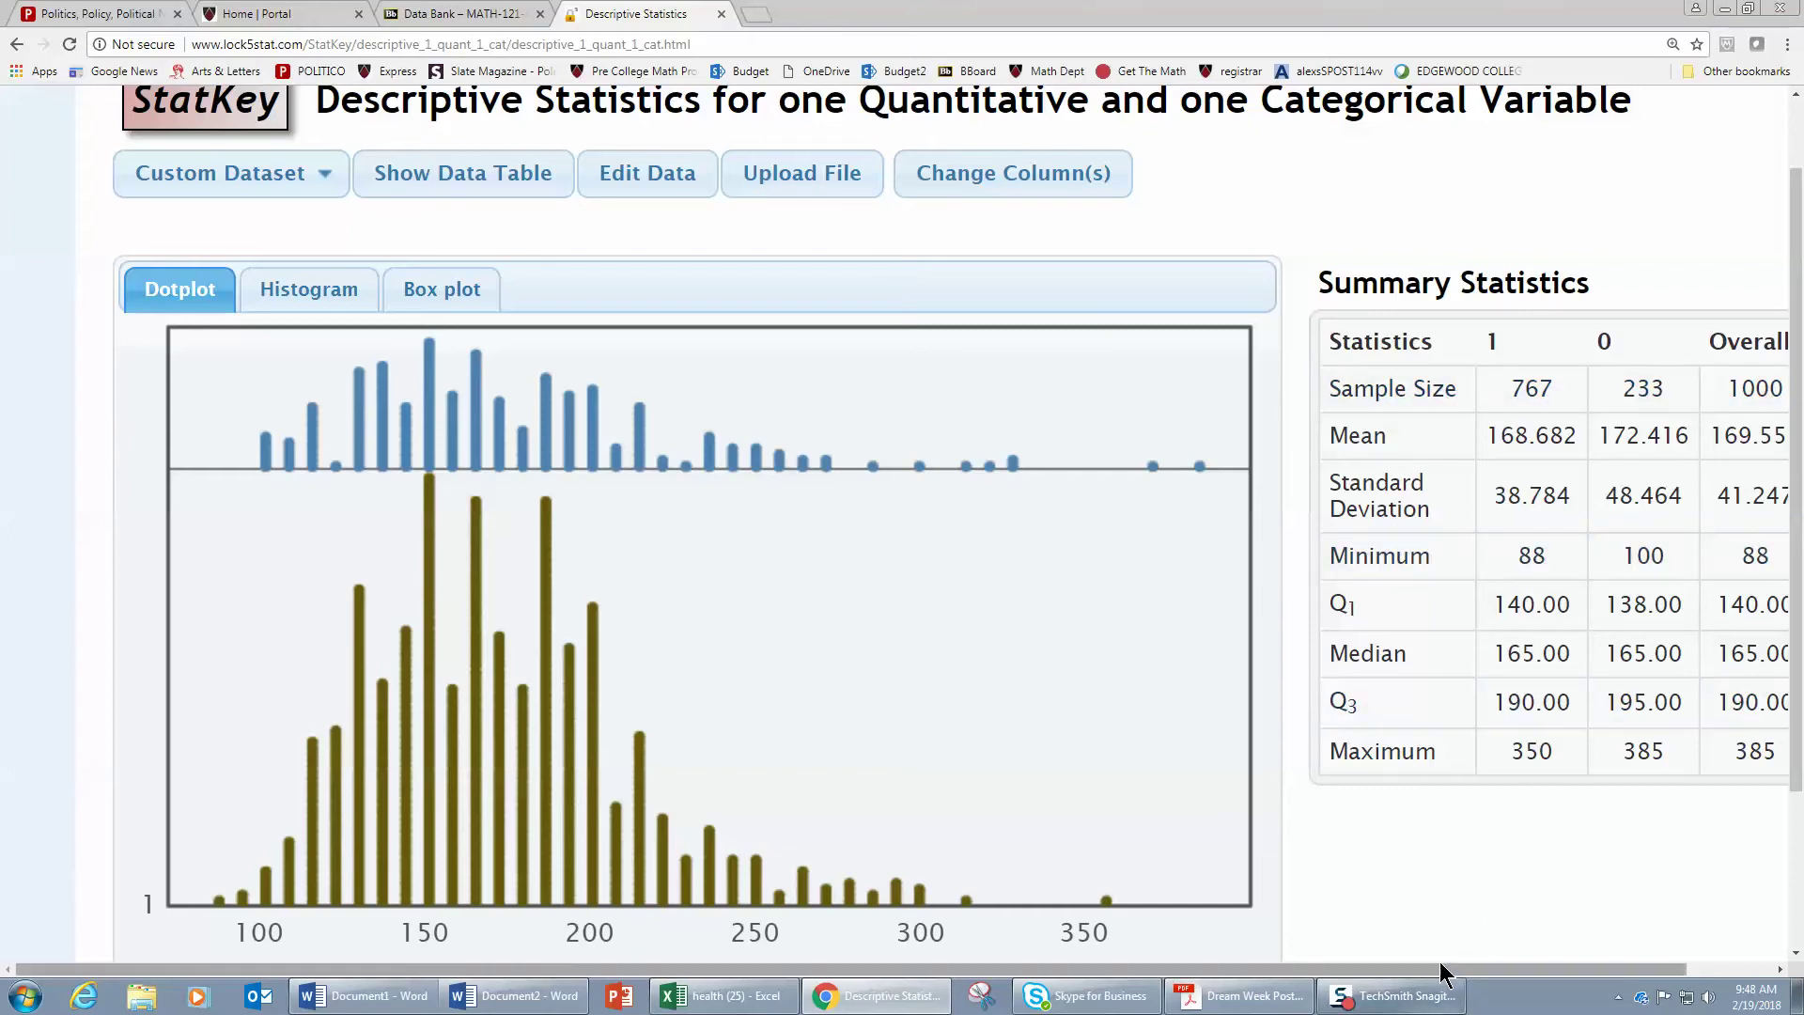
left_click_drag(1440, 962, 1528, 961)
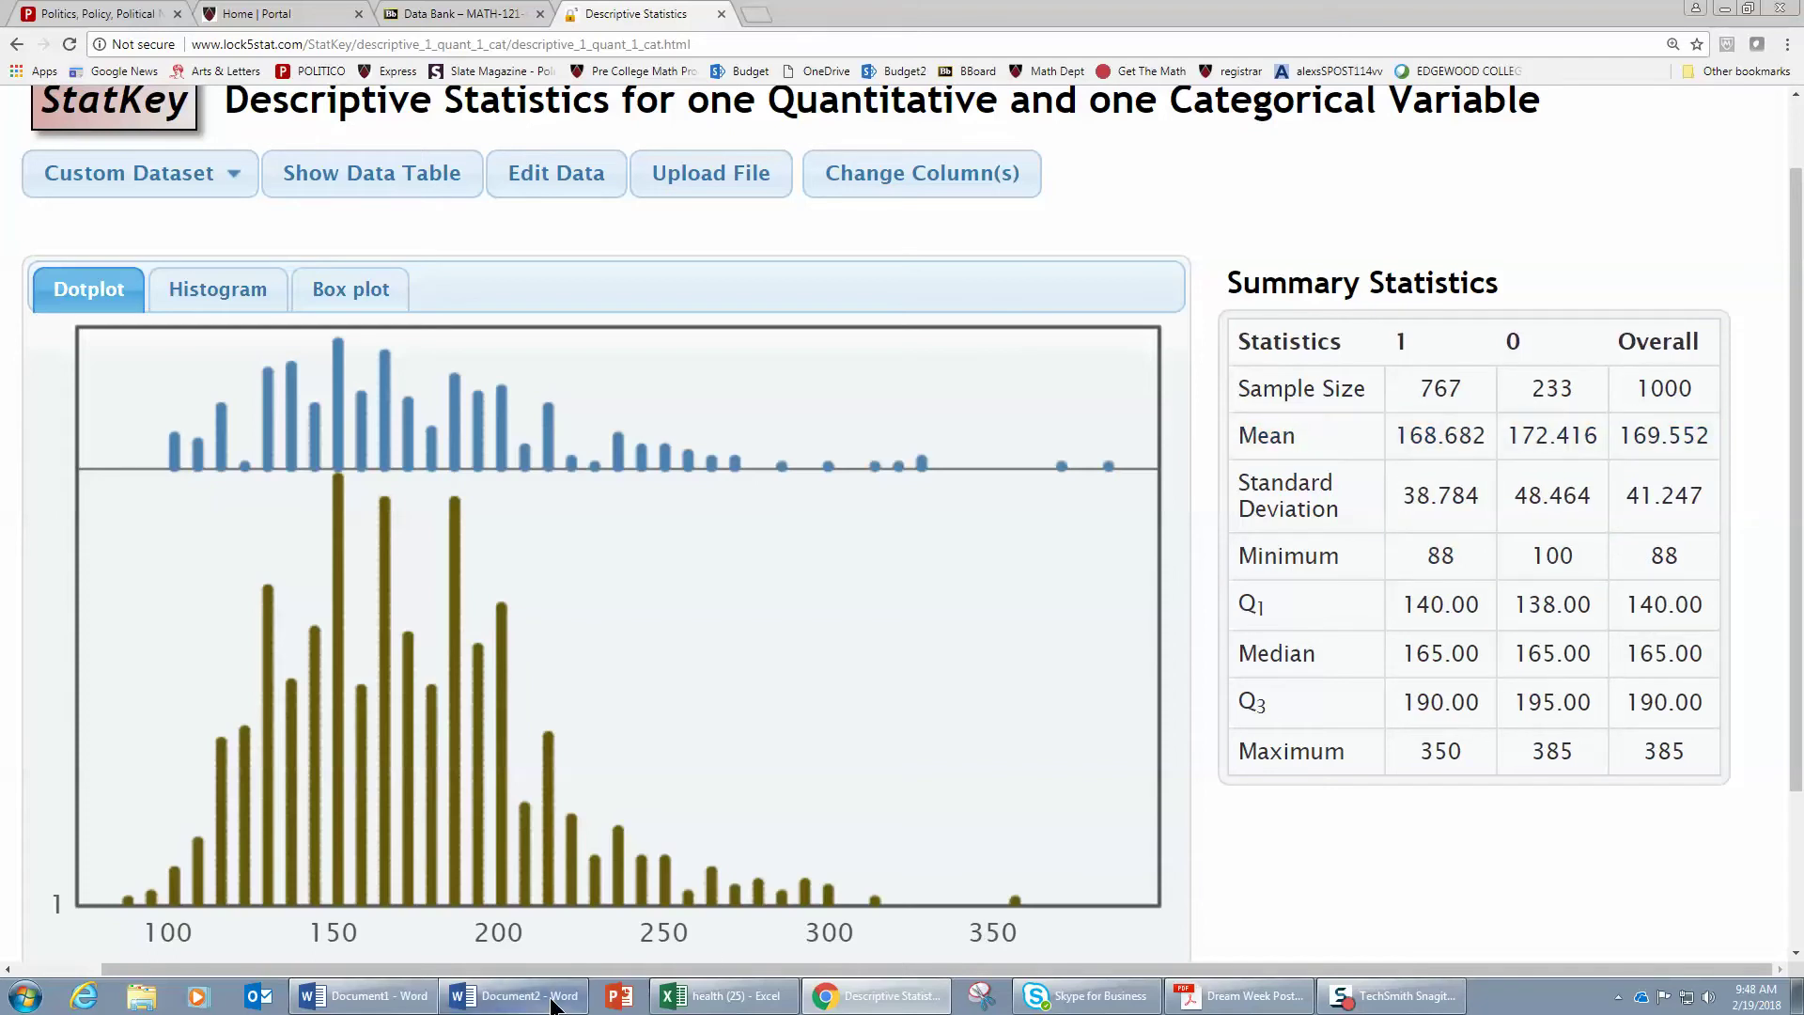
Switch to Document2 in Word and write the formula "Statistic +/- 2(SE)" below the heading
left_click(515, 996)
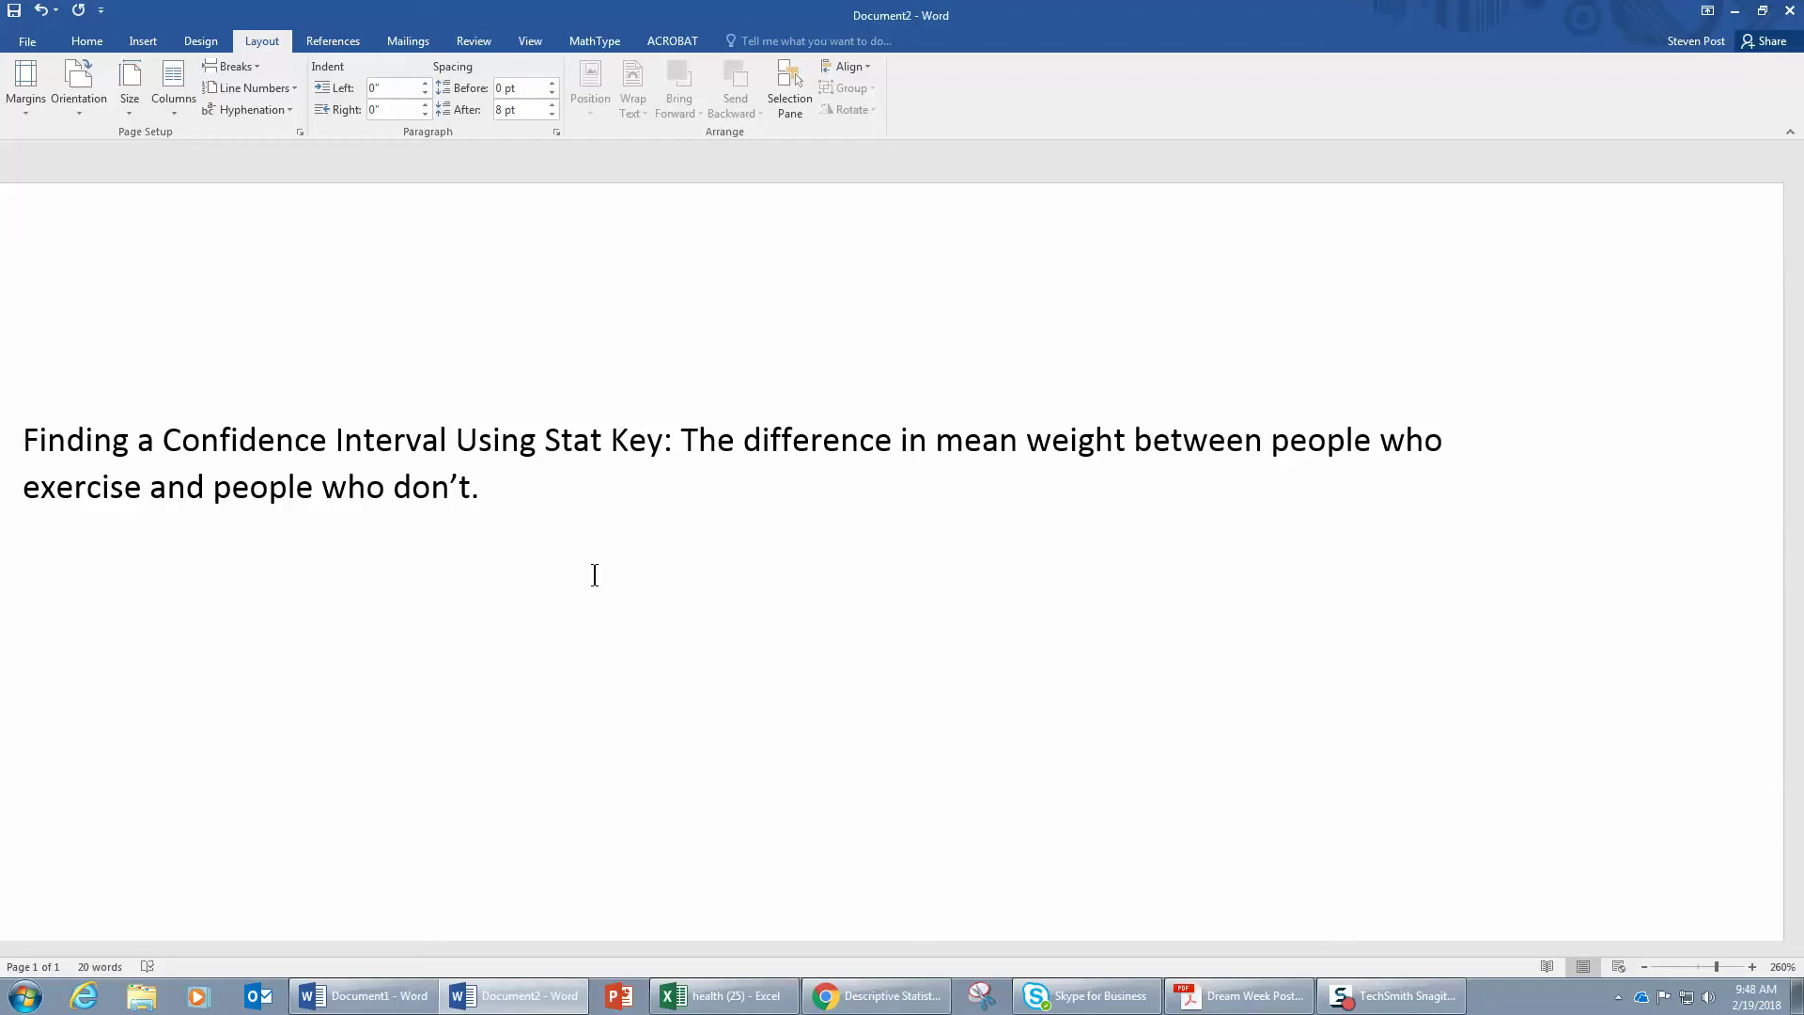
type("Statistic +/- ")
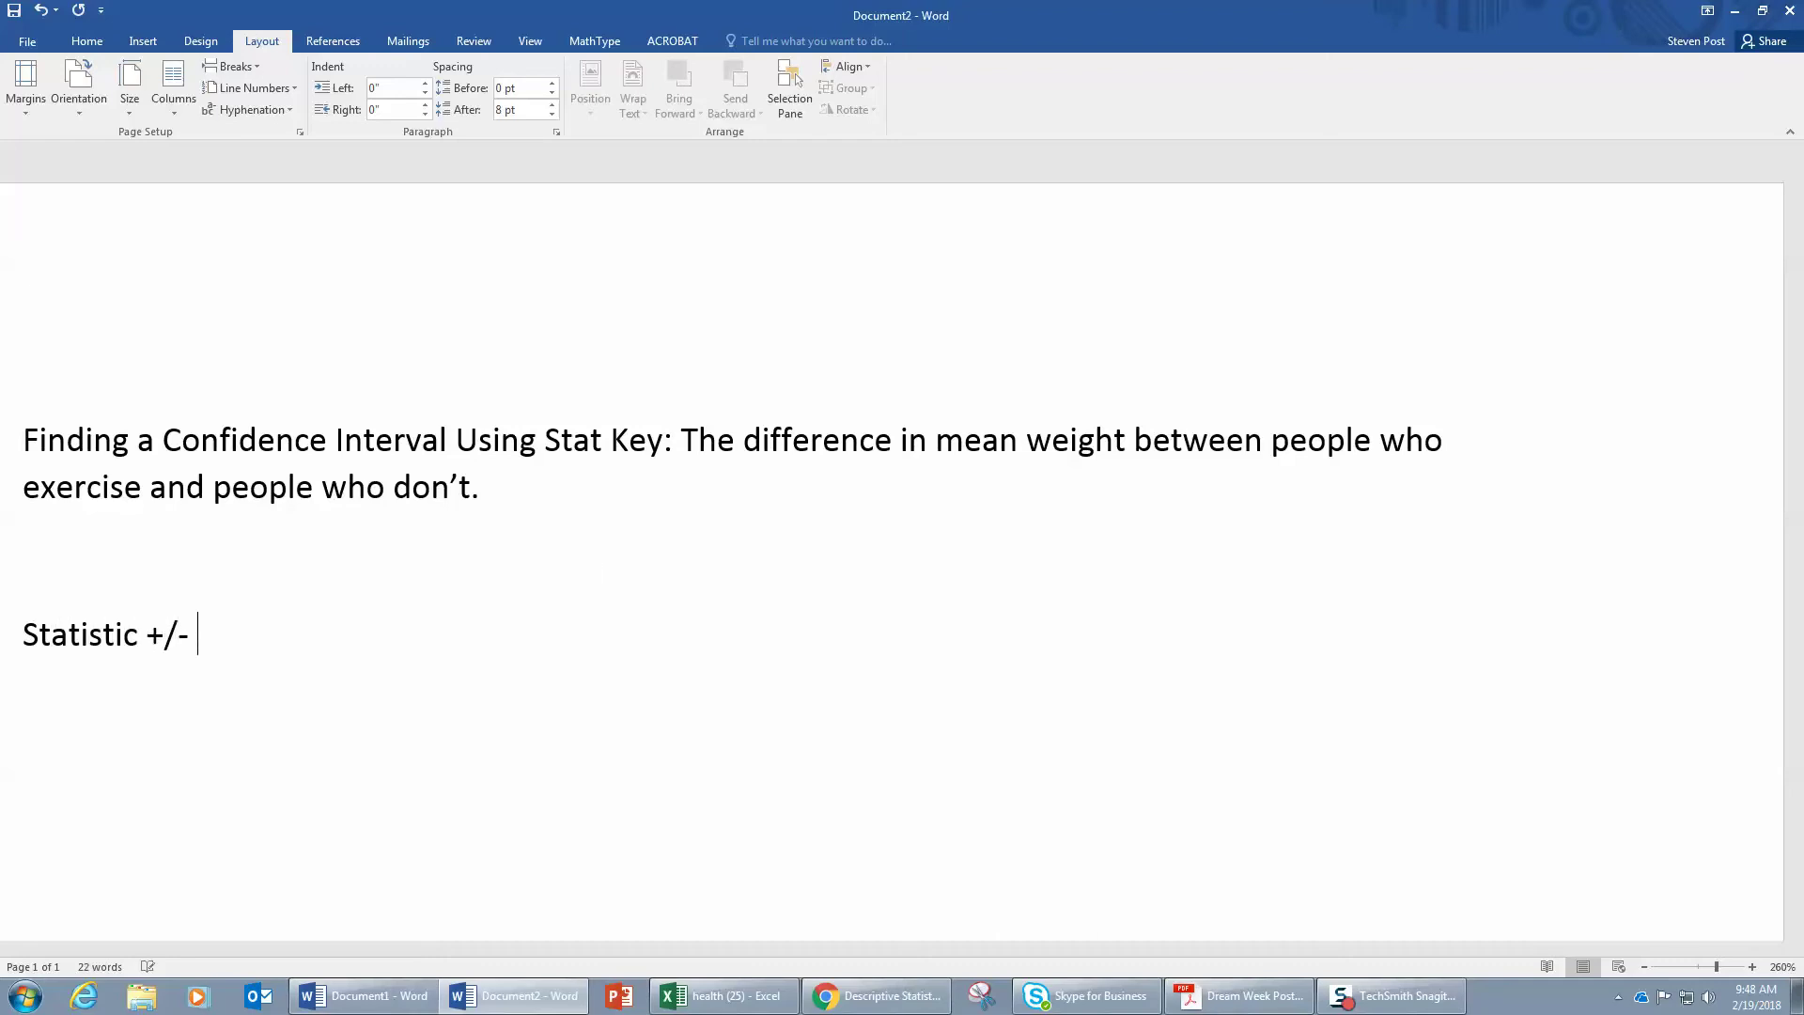
type("2(SE)")
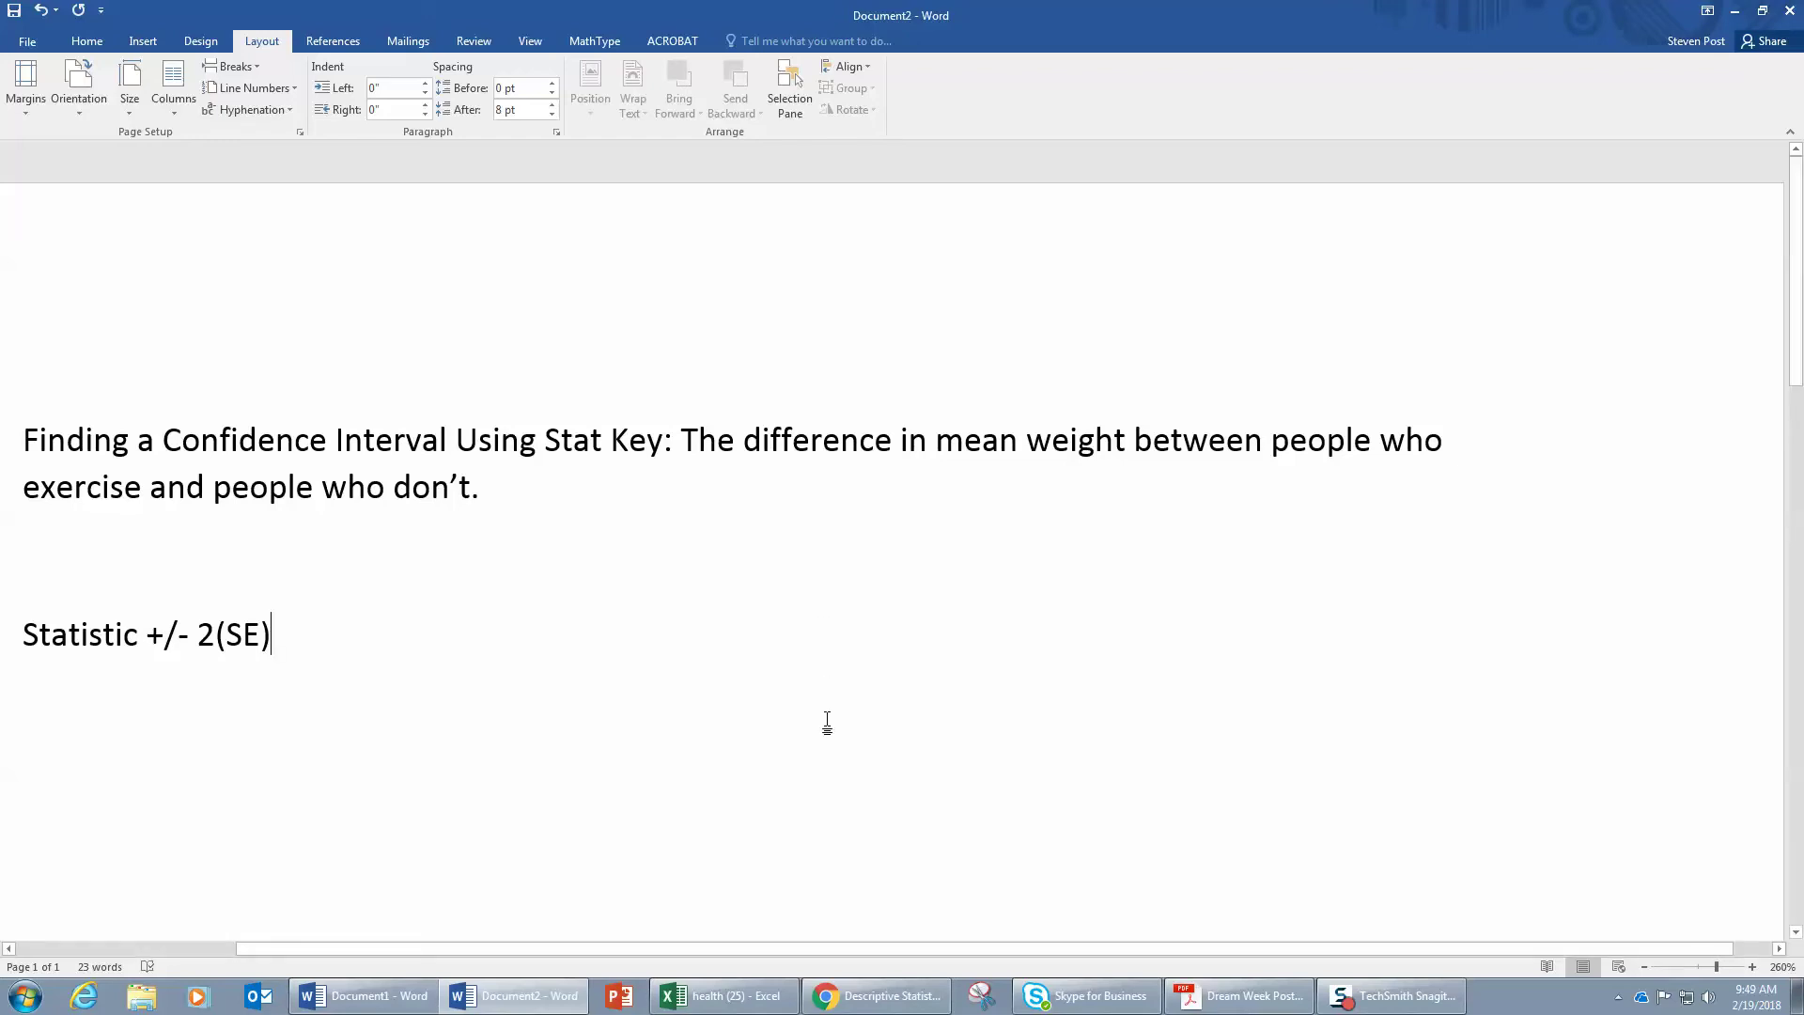
Switch back to the health workbook in Excel and copy the exerany and weight columns on Sheet3
left_click(758, 998)
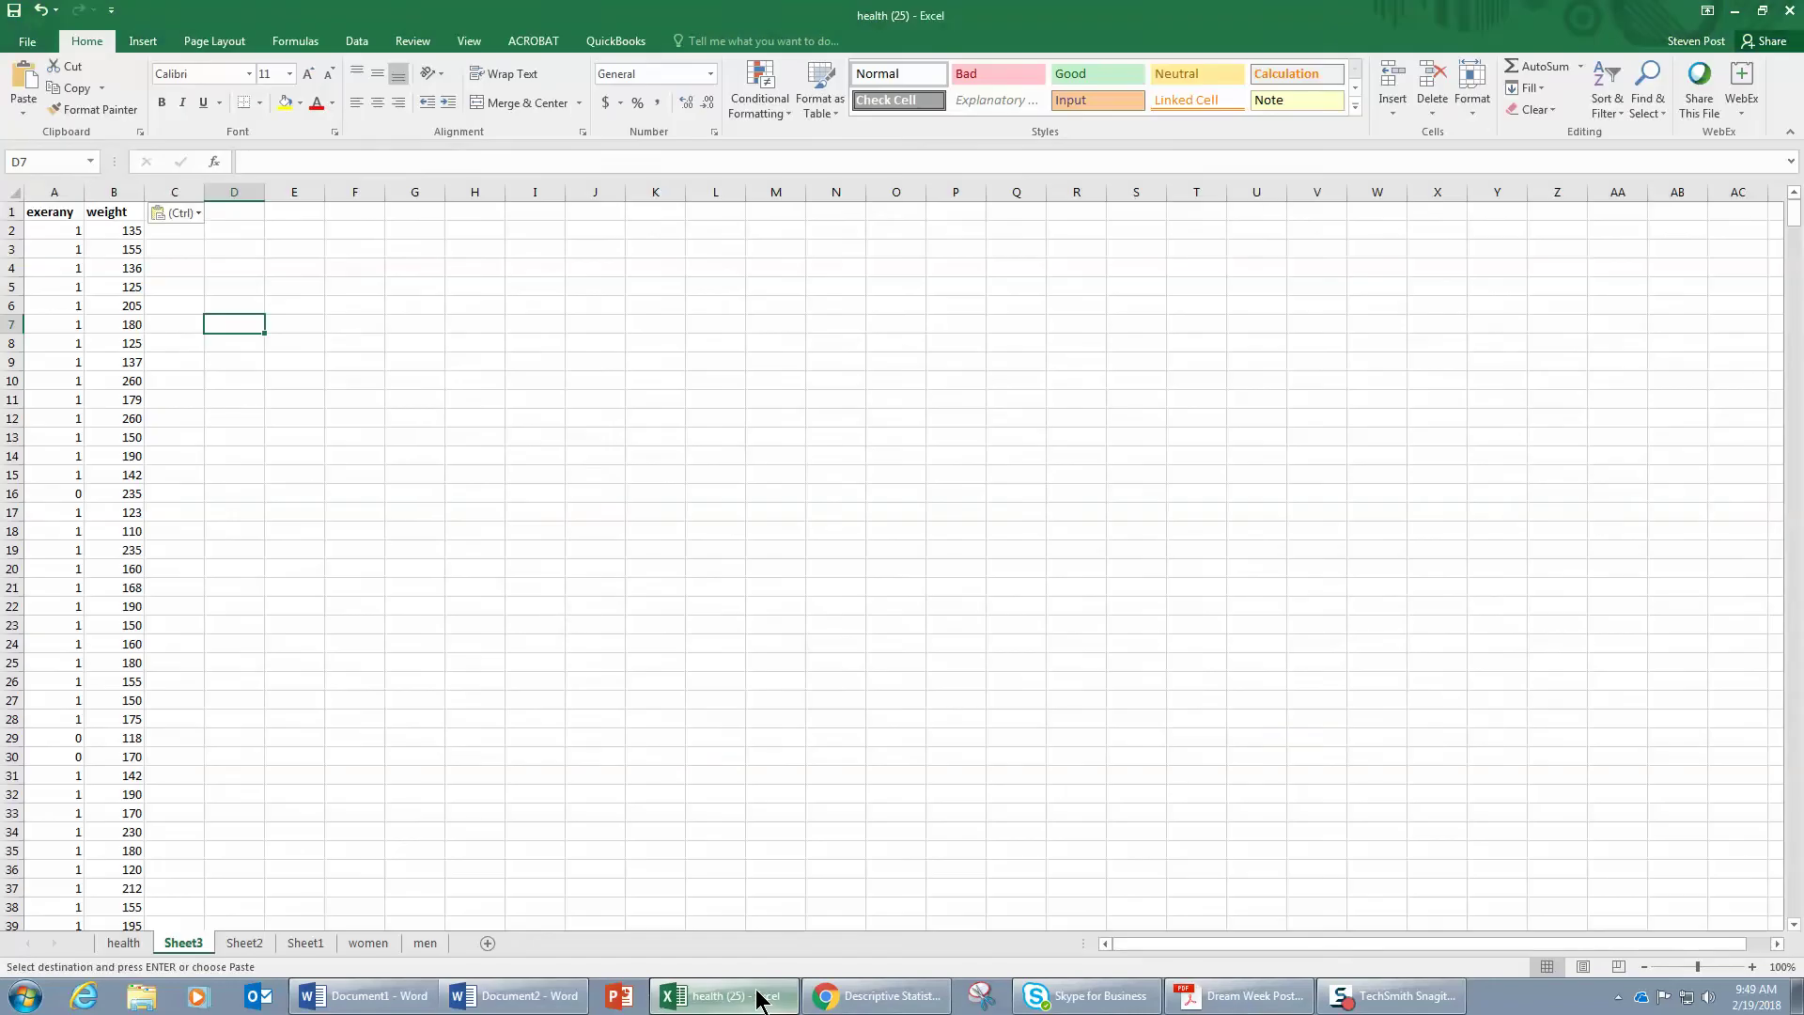
left_click_drag(54, 192, 129, 194)
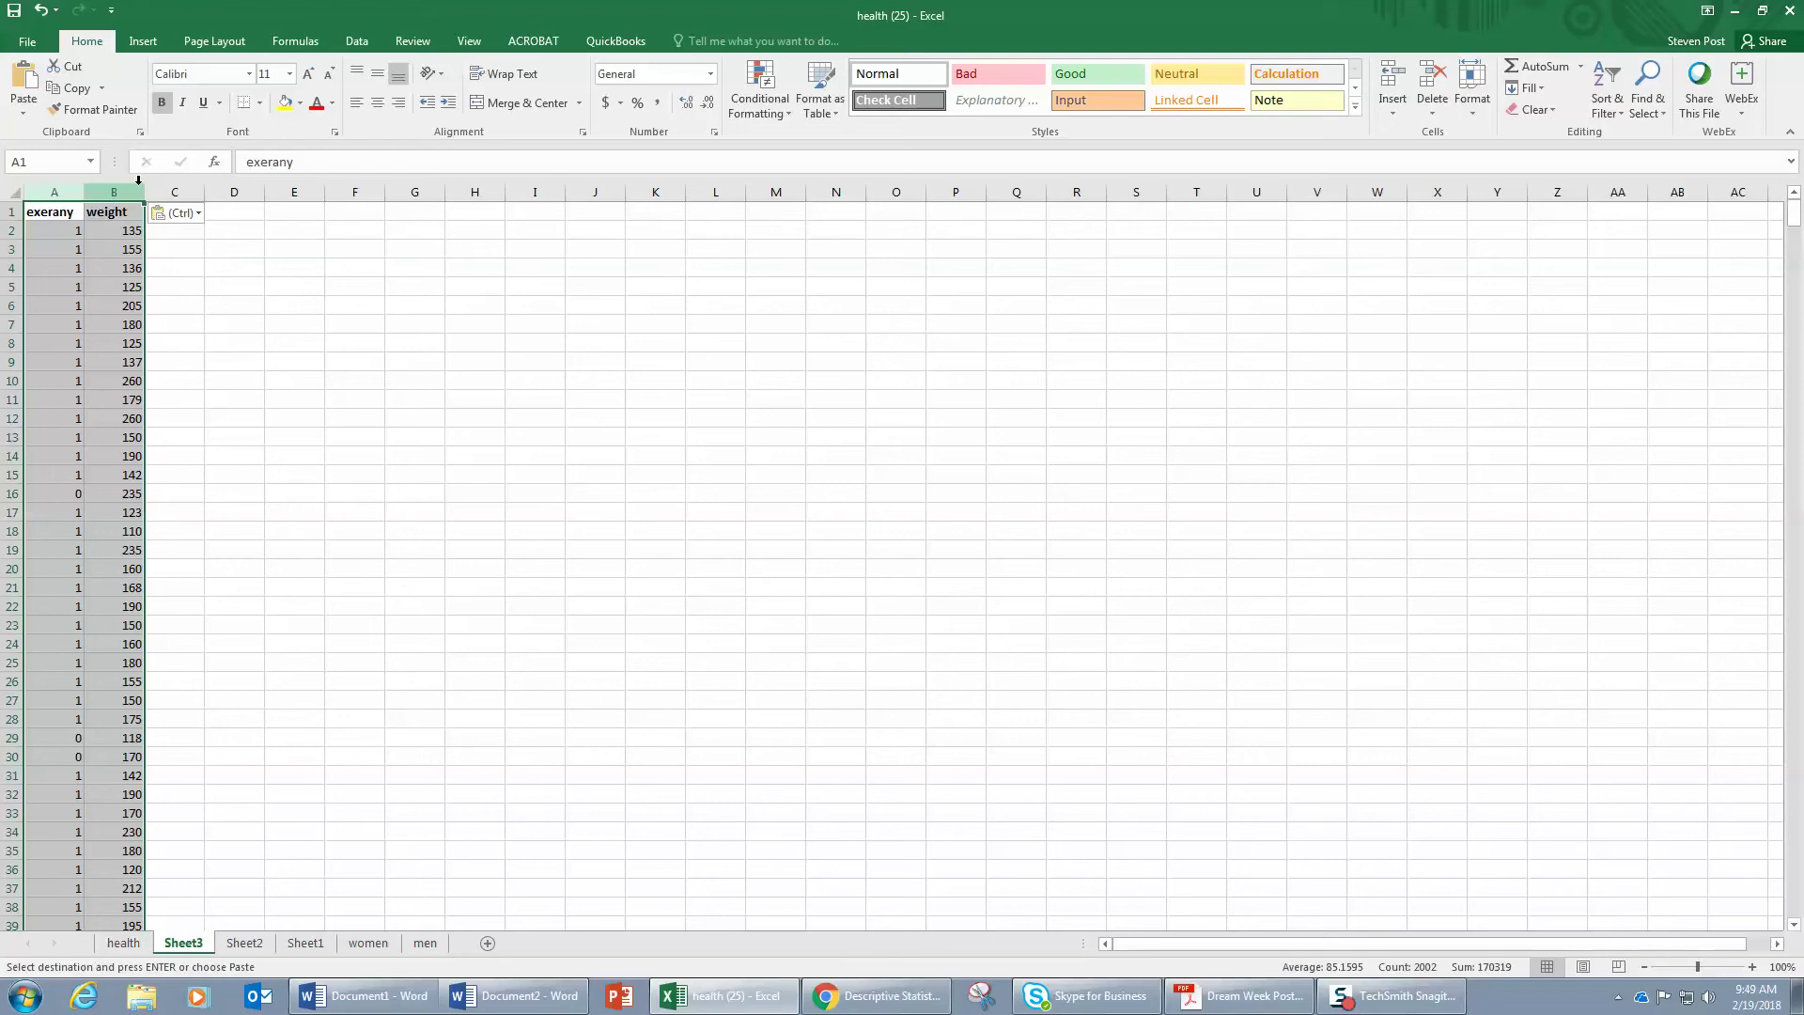
right_click(94, 246)
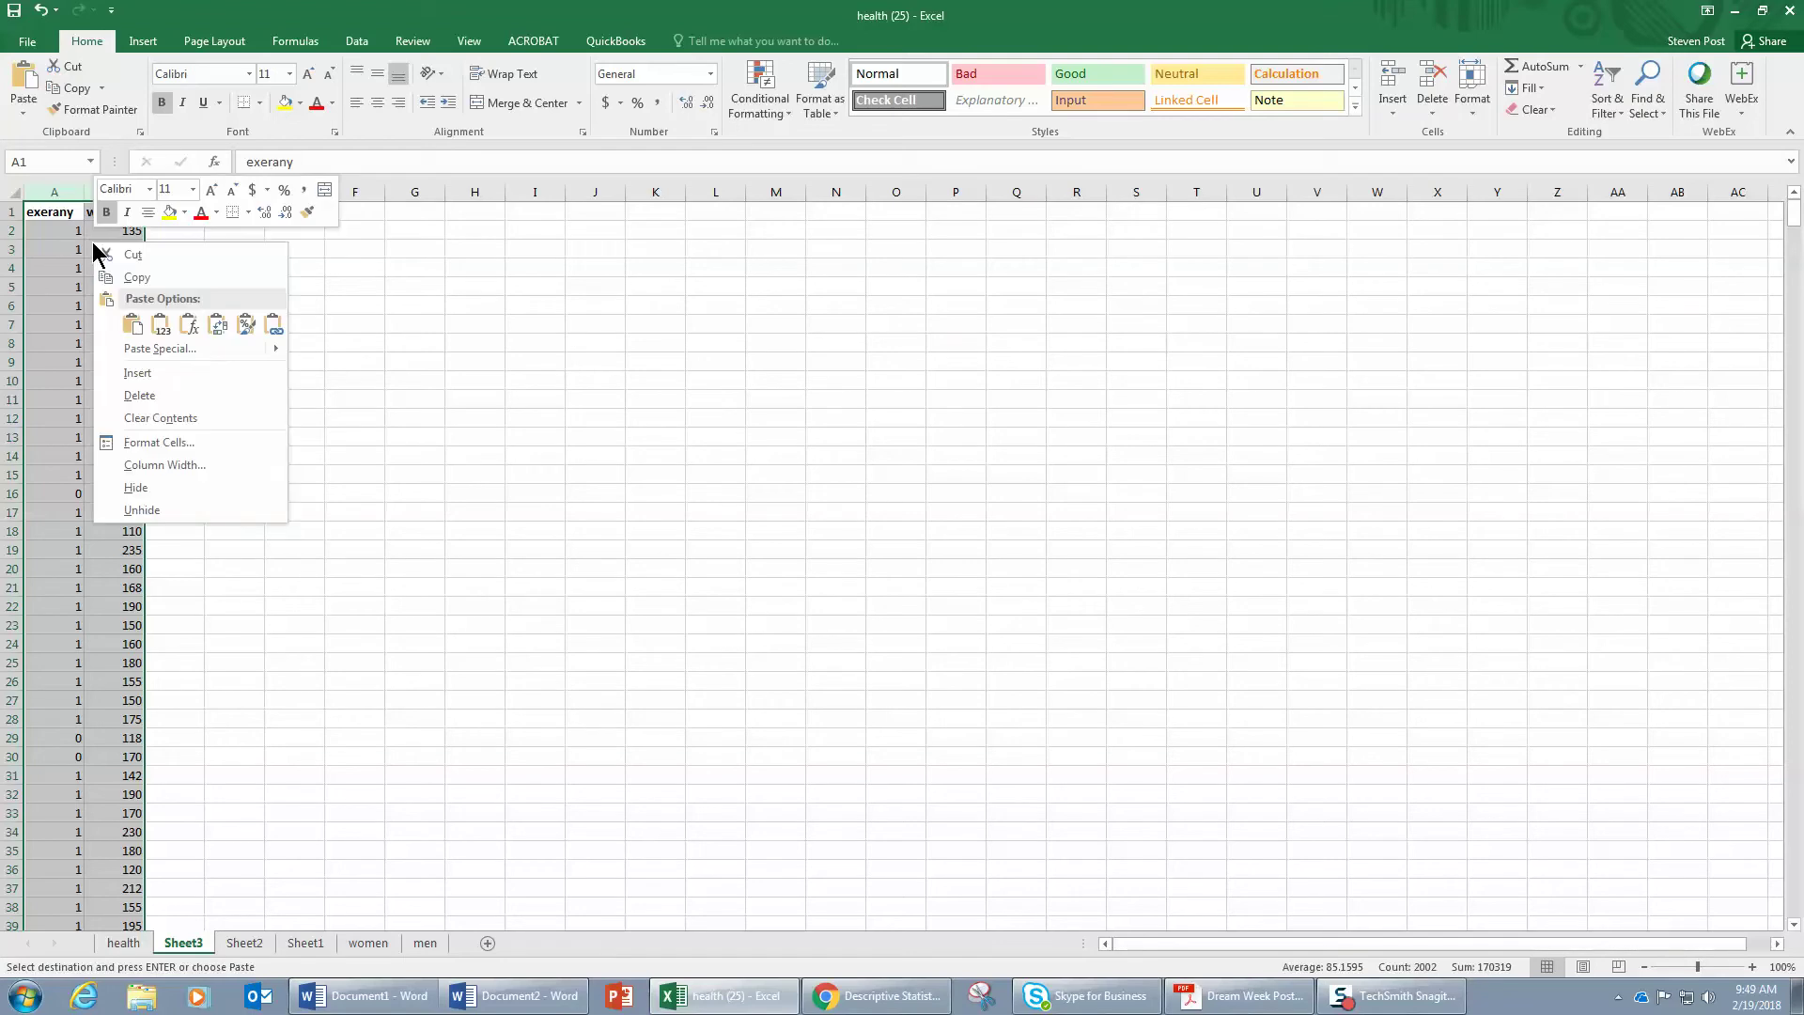
left_click(133, 277)
Switch to StatKey in Chrome and open the bootstrap CI for Difference In Means from its main page
left_click(879, 996)
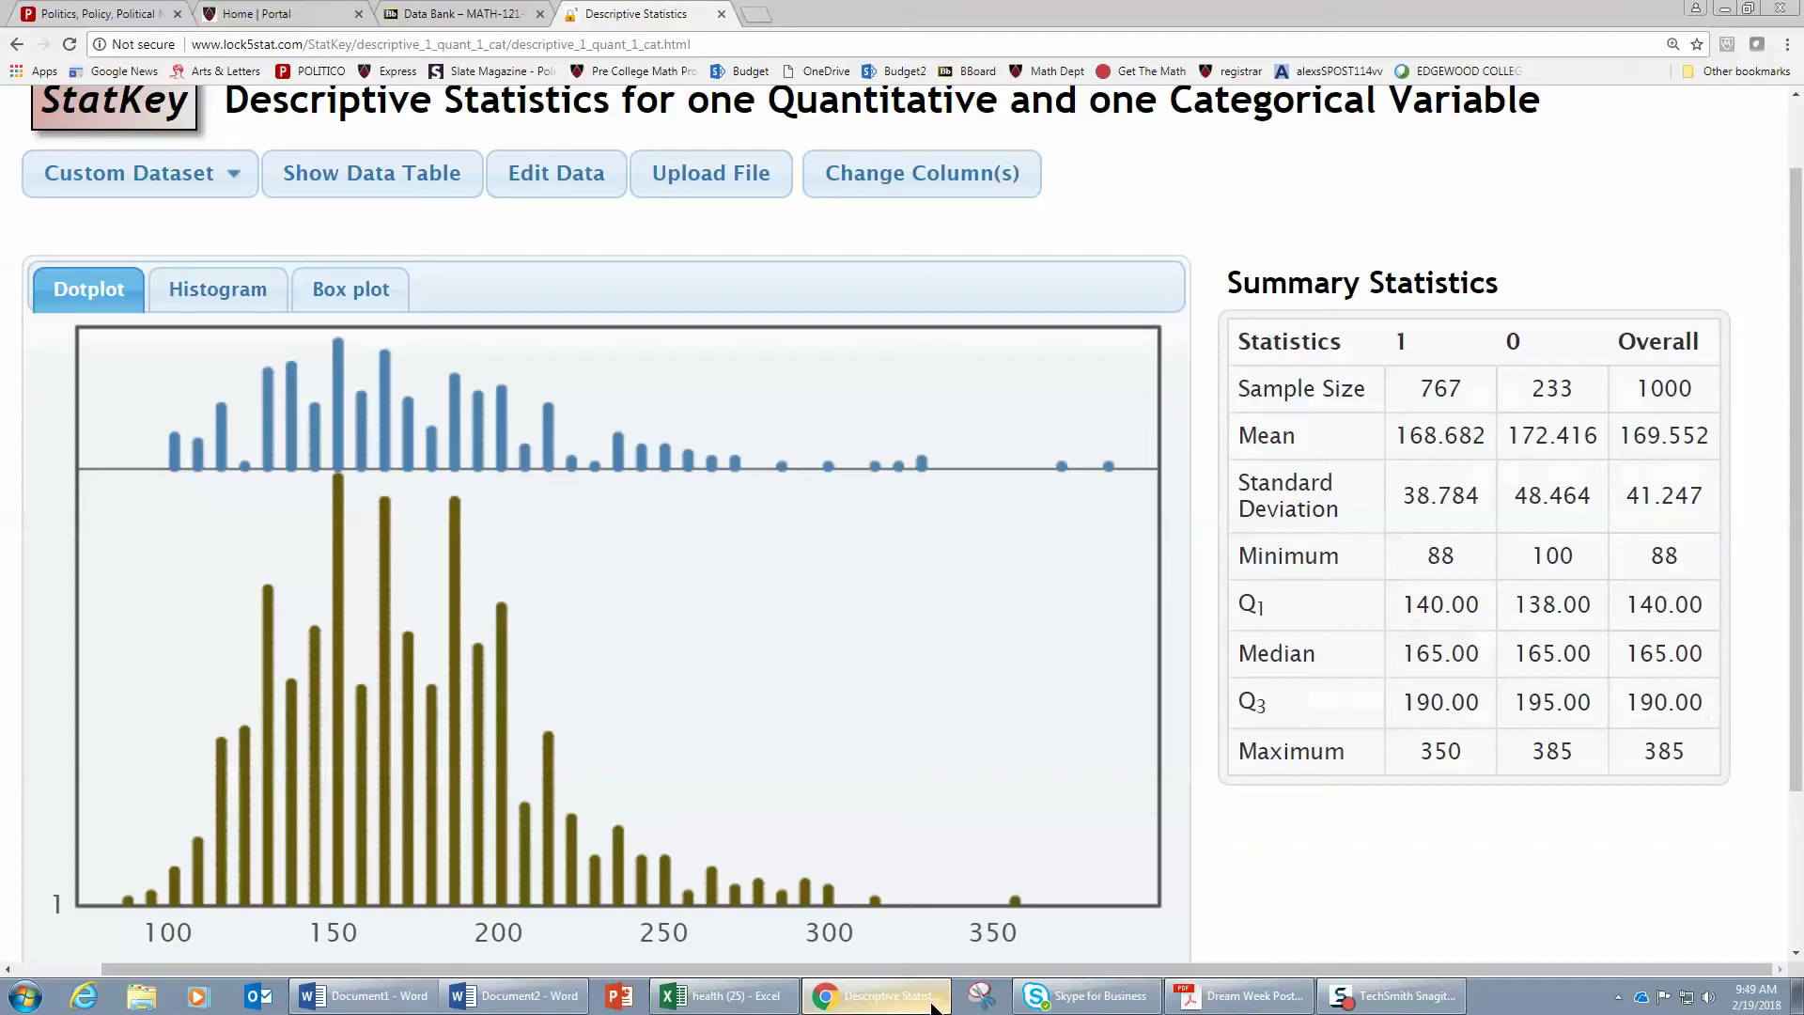
left_click(130, 110)
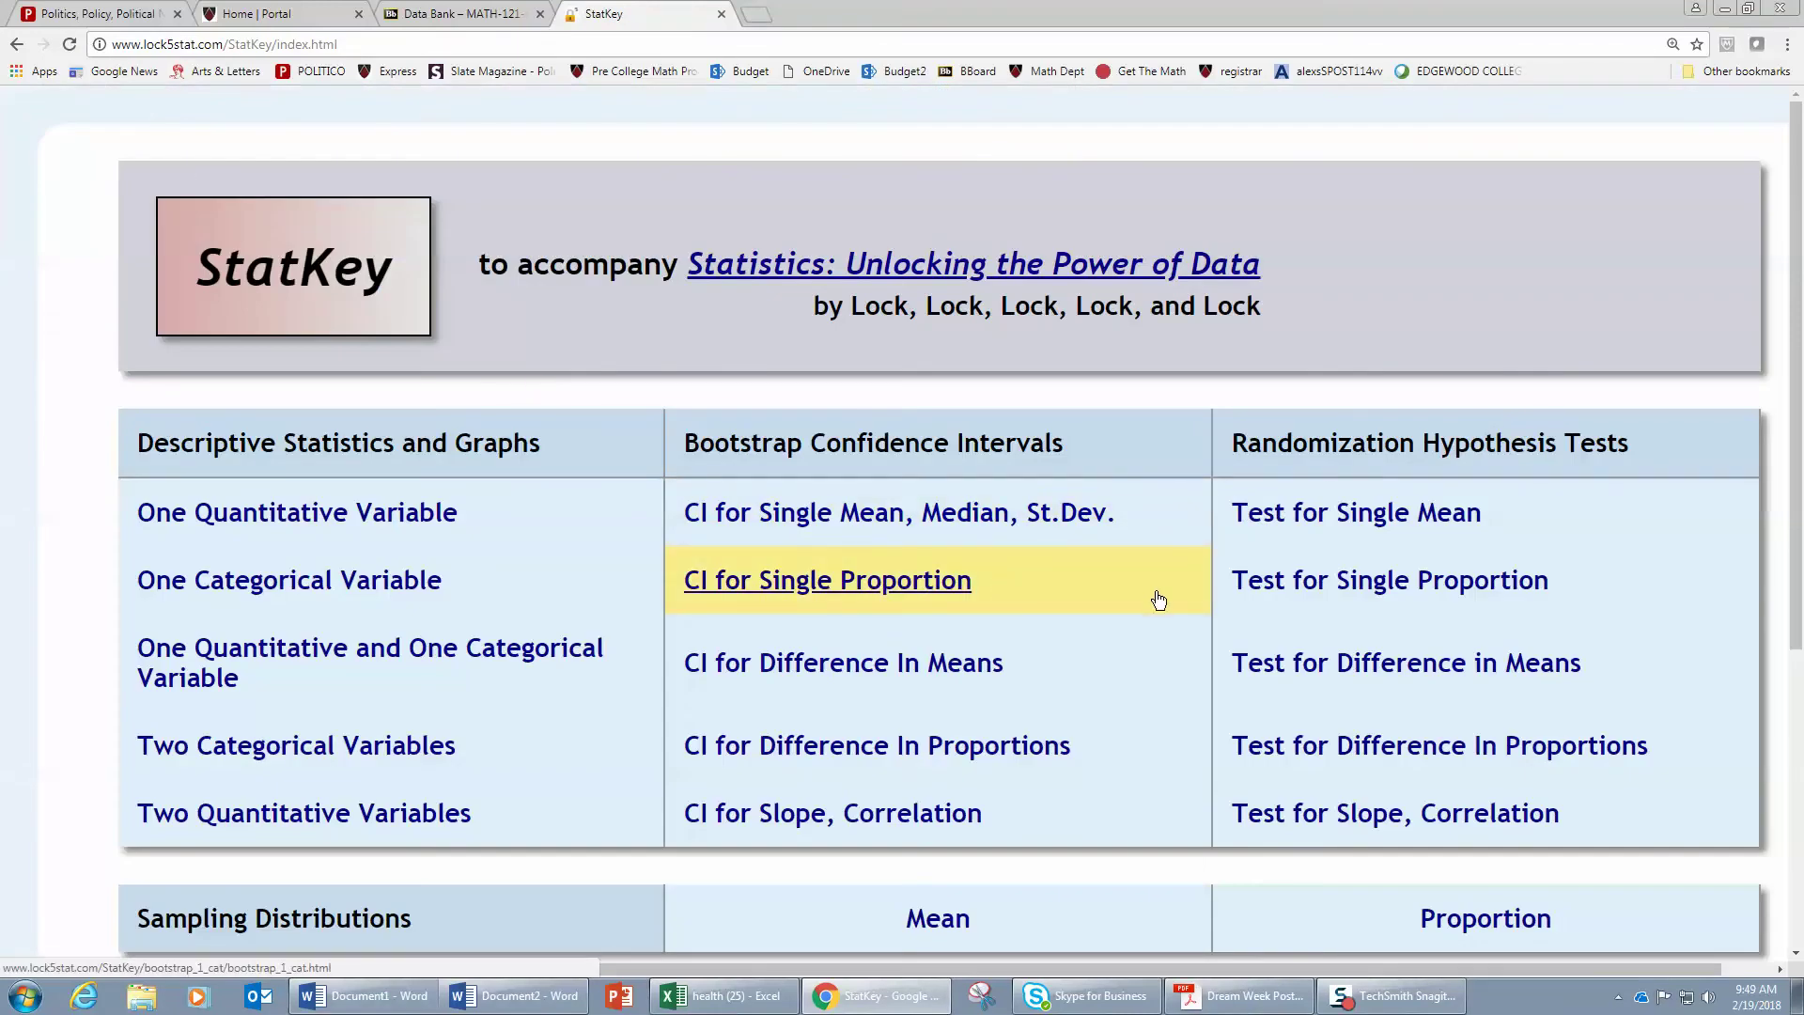
left_click(878, 665)
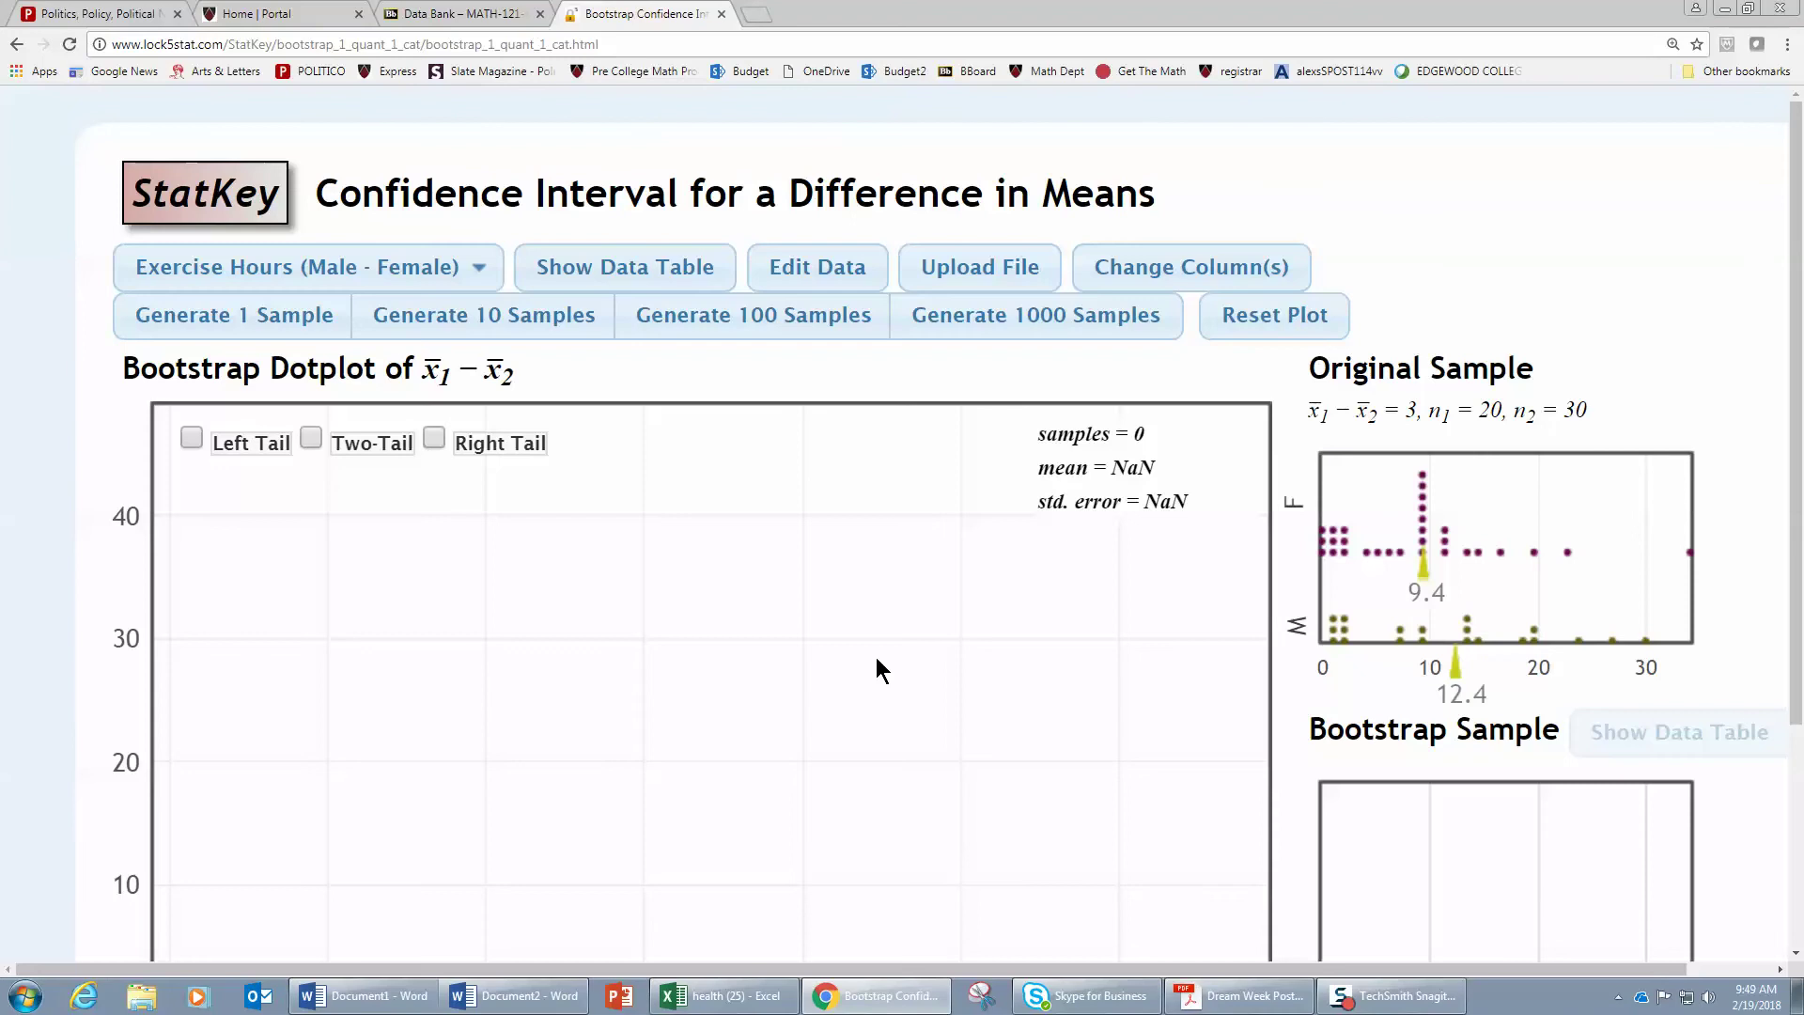
Open the sample data for editing and replace it with the copied exerany and weight columns
left_click(832, 267)
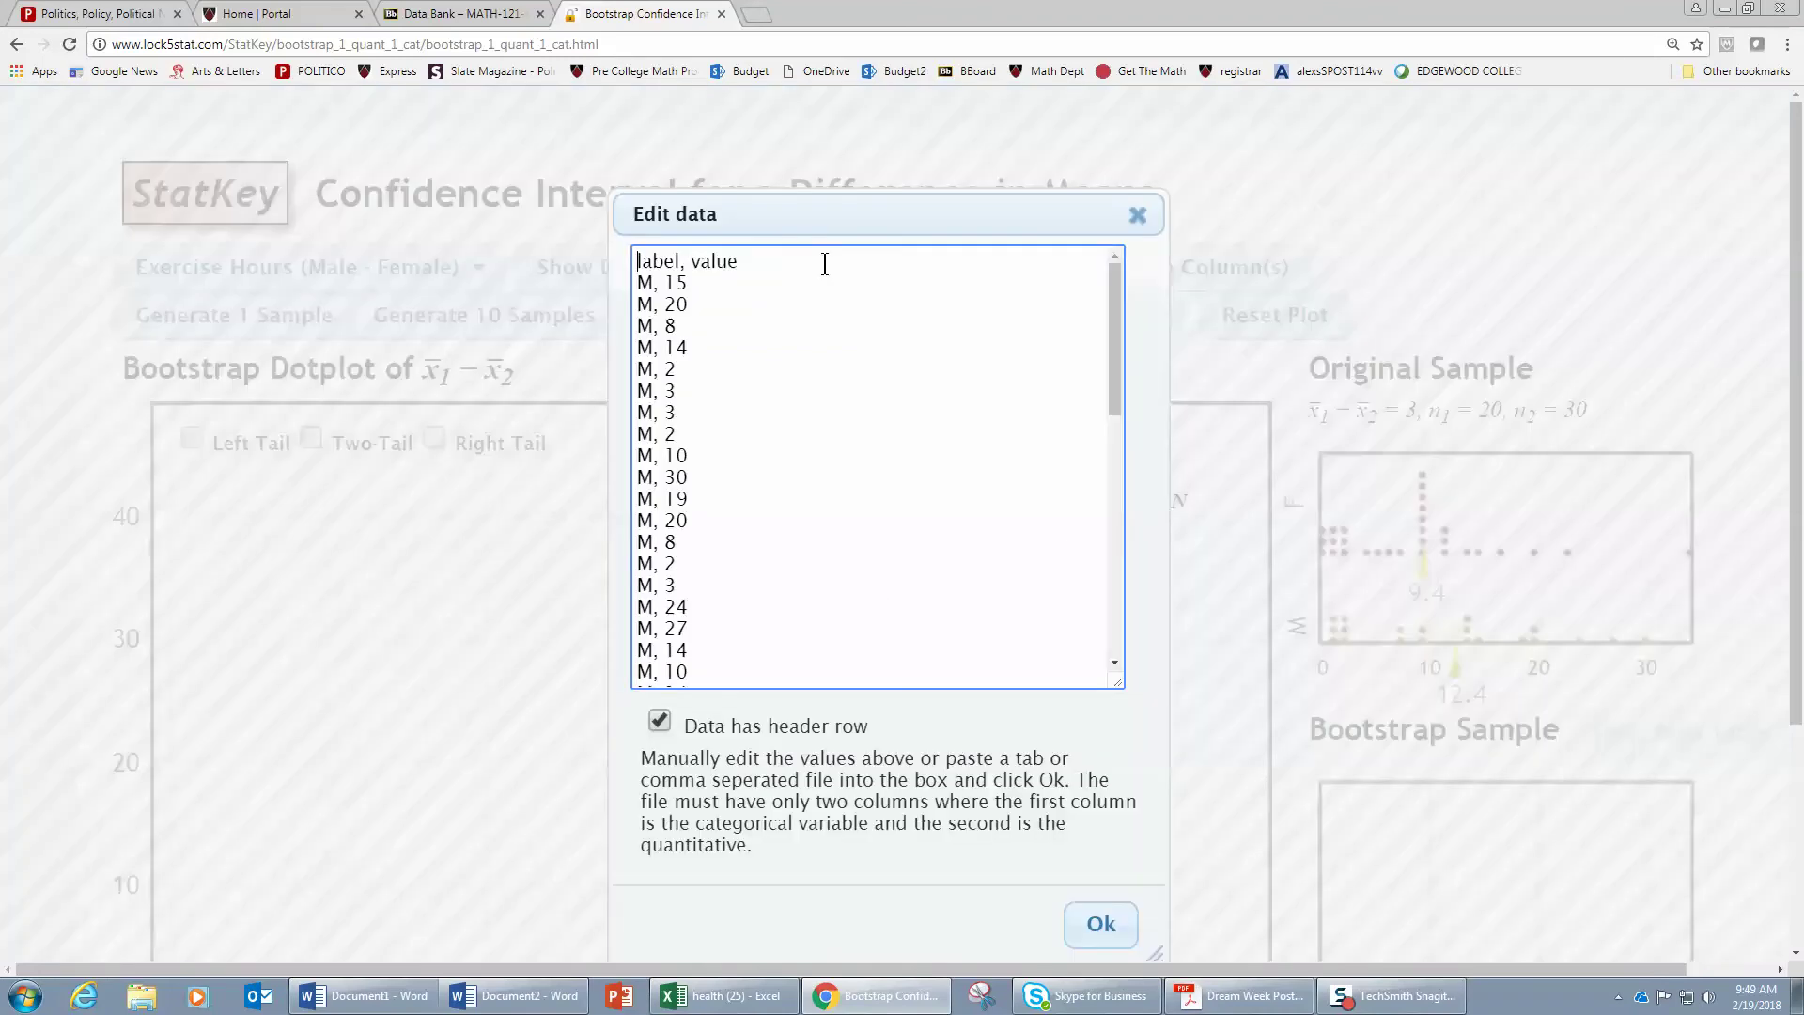
left_click_drag(638, 262, 808, 766)
key("ctrl+v")
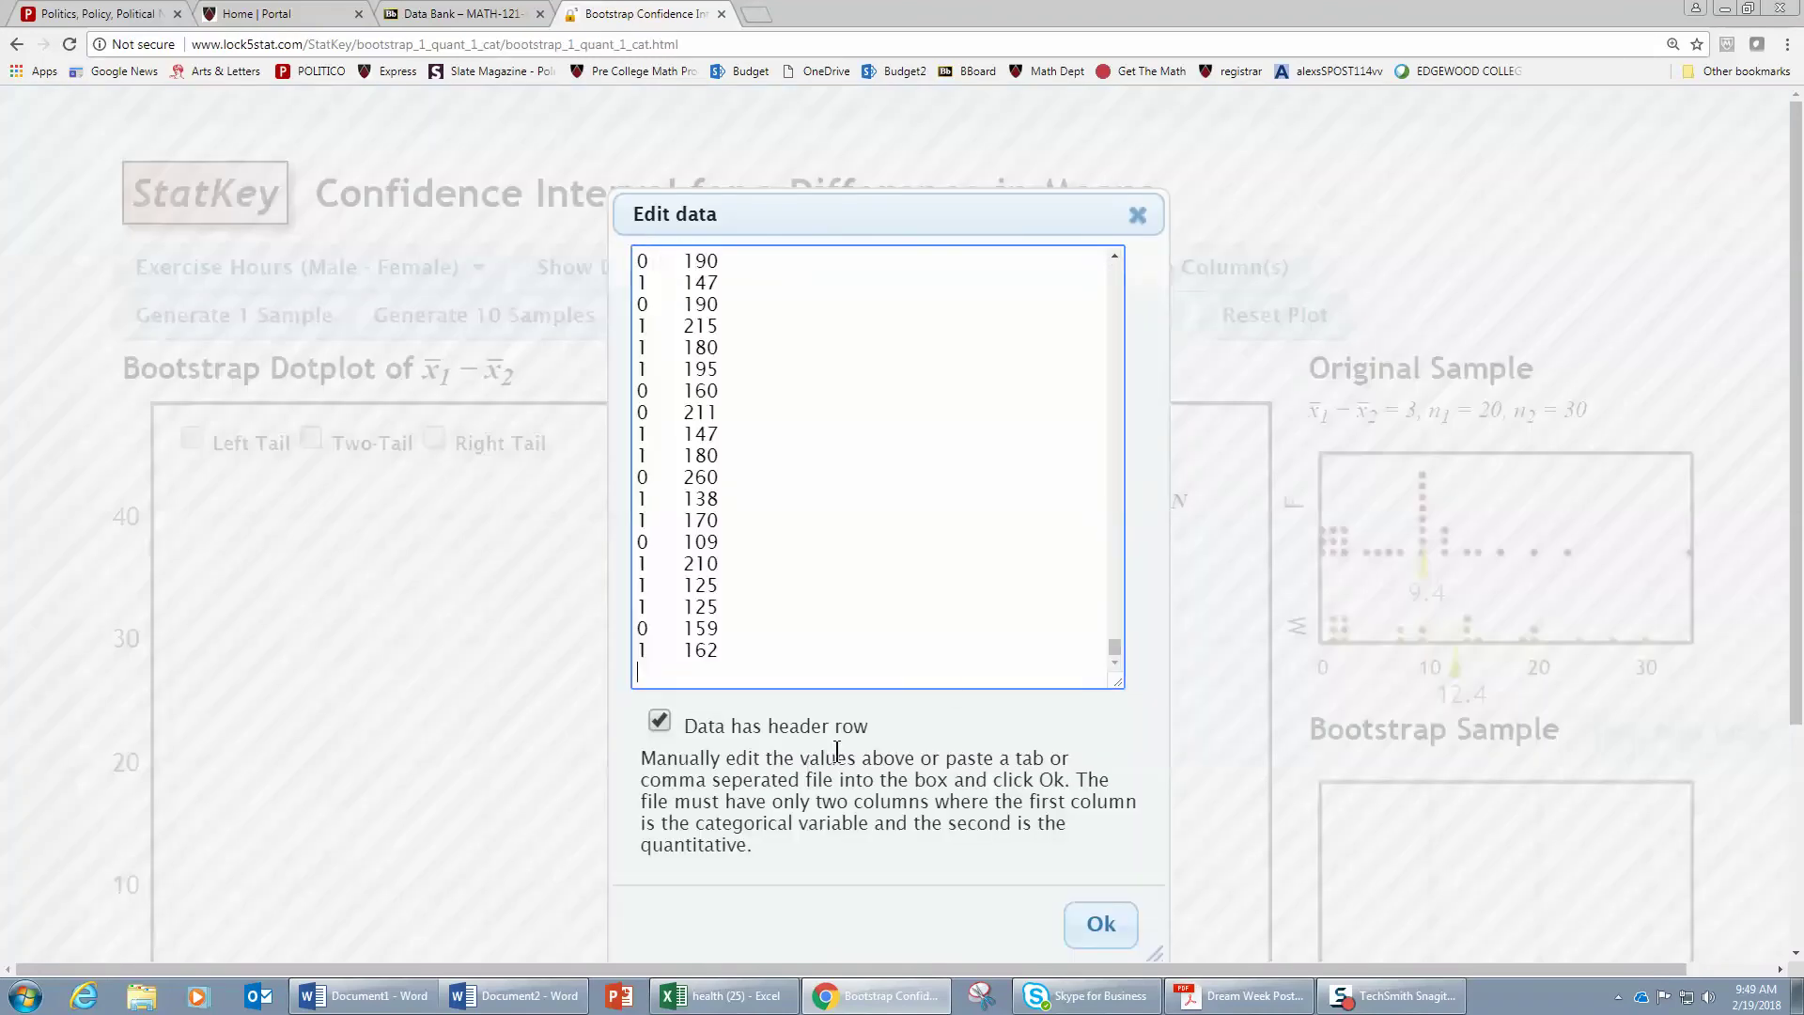
Remove the stray "l" before the exerany header in the pasted data and apply the dataset
left_click_drag(1115, 645, 1152, 245)
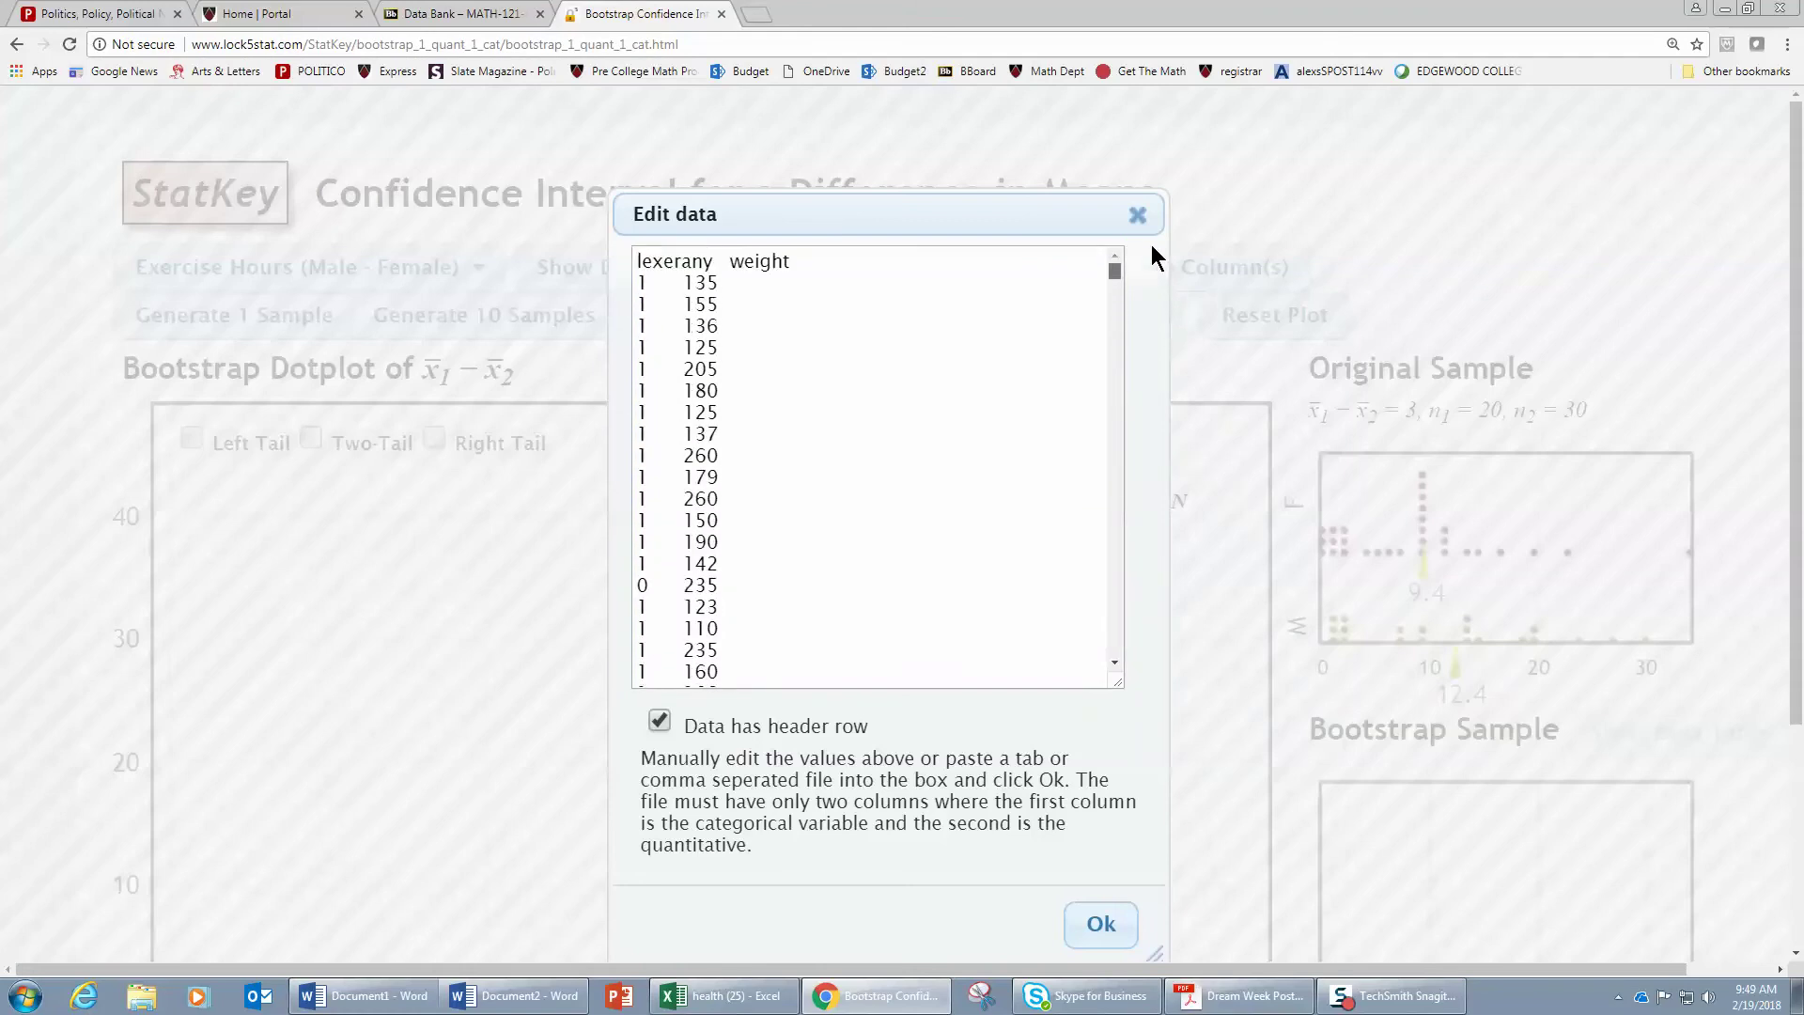
left_click(640, 260)
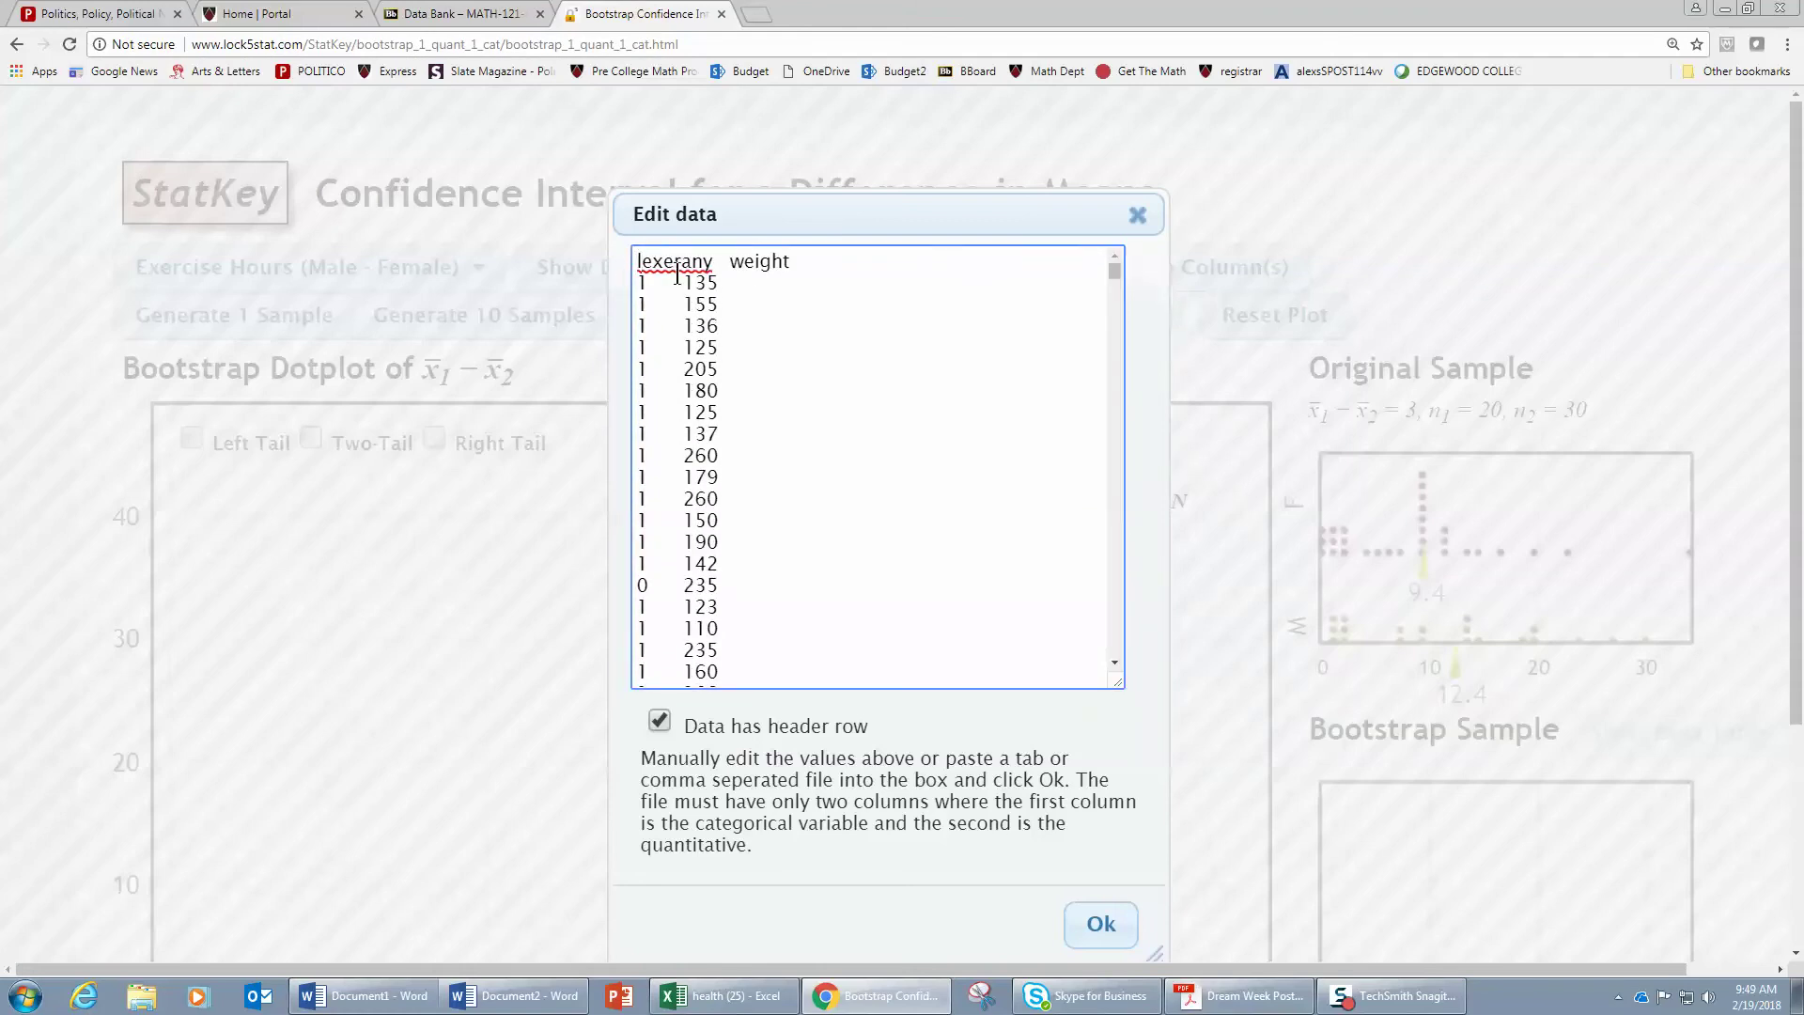
key("Delete")
left_click(854, 291)
left_click(1101, 927)
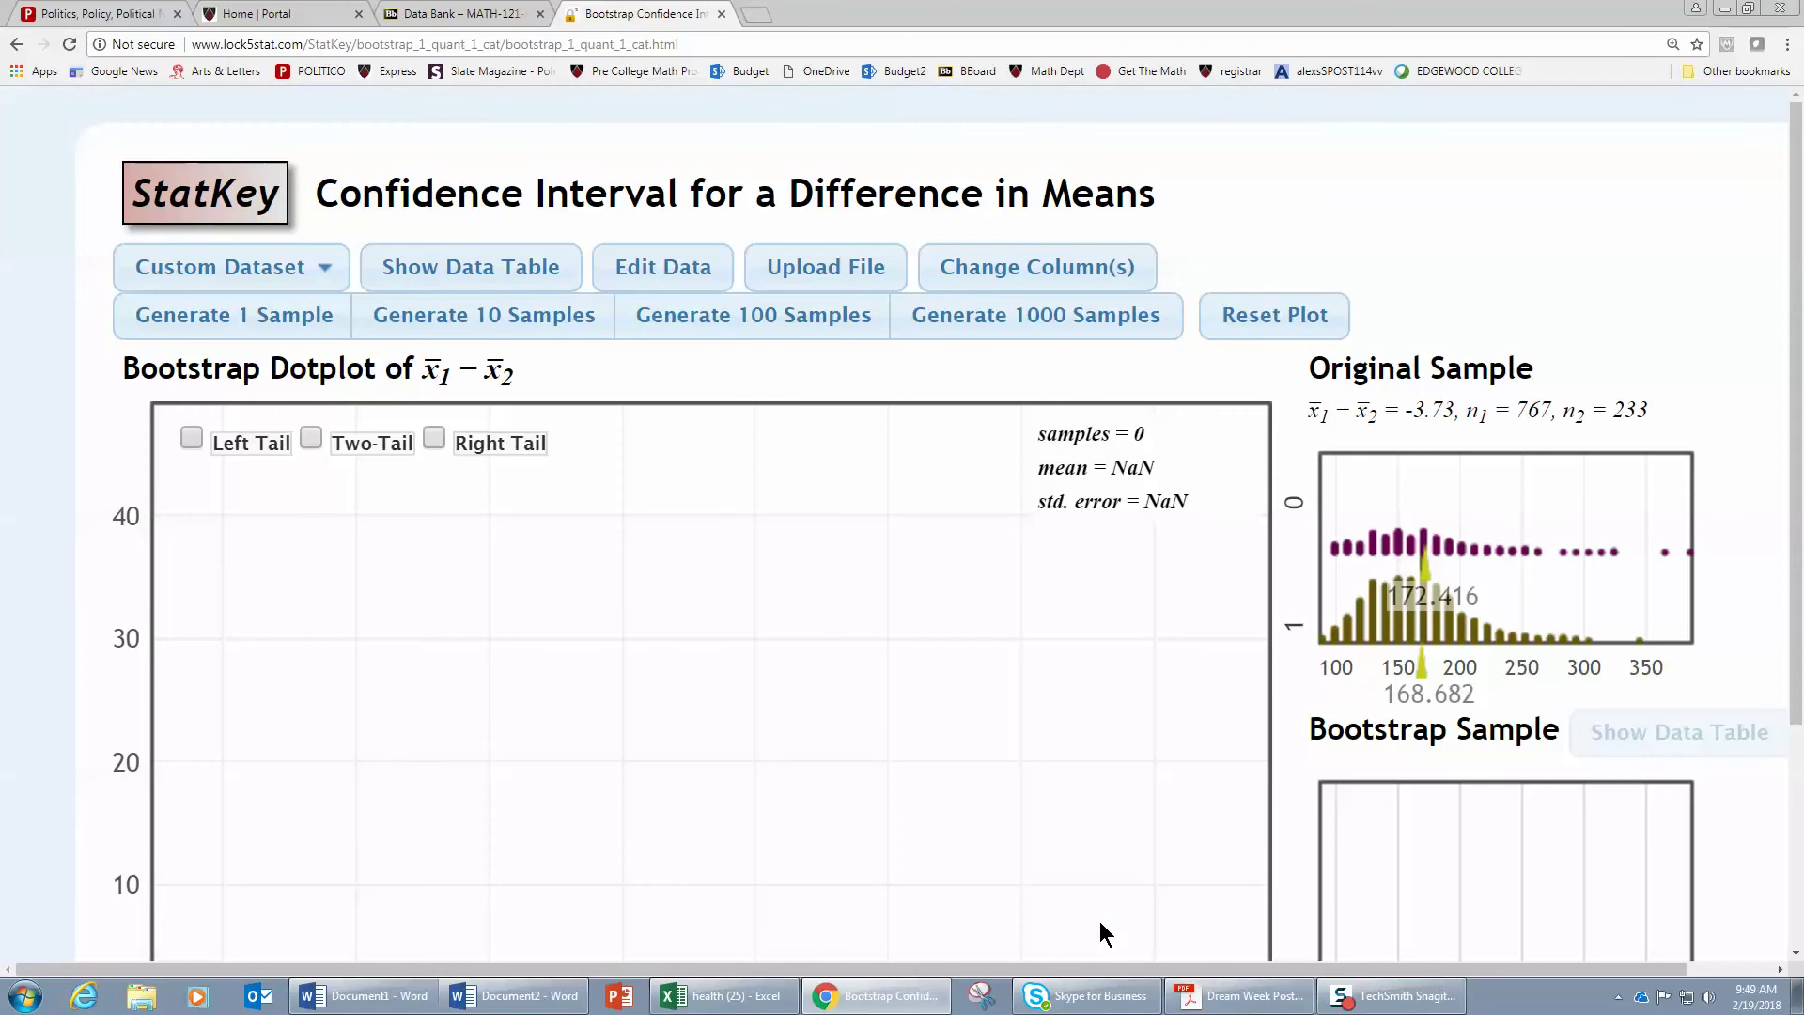
Switch to Document2 in Word and extend the formula with the original sample's difference in means: "= -3.73 +/-"
scroll(1095, 759, "down", 1)
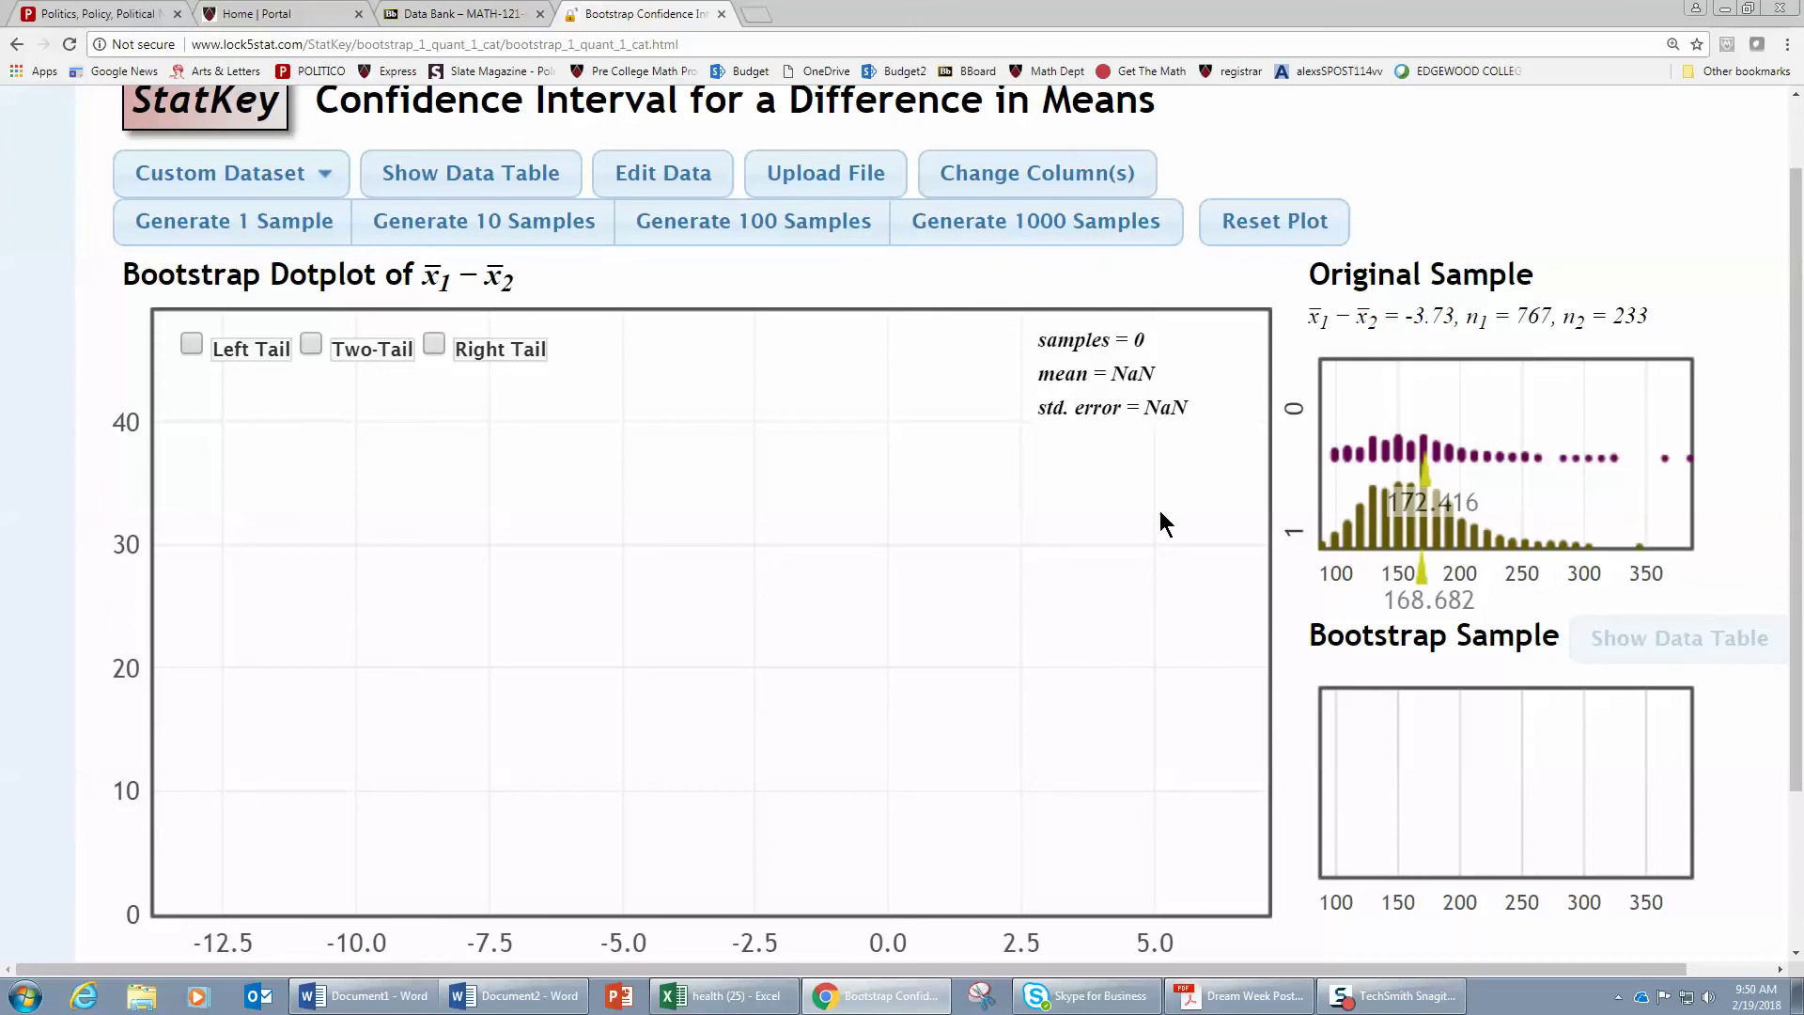
left_click(518, 998)
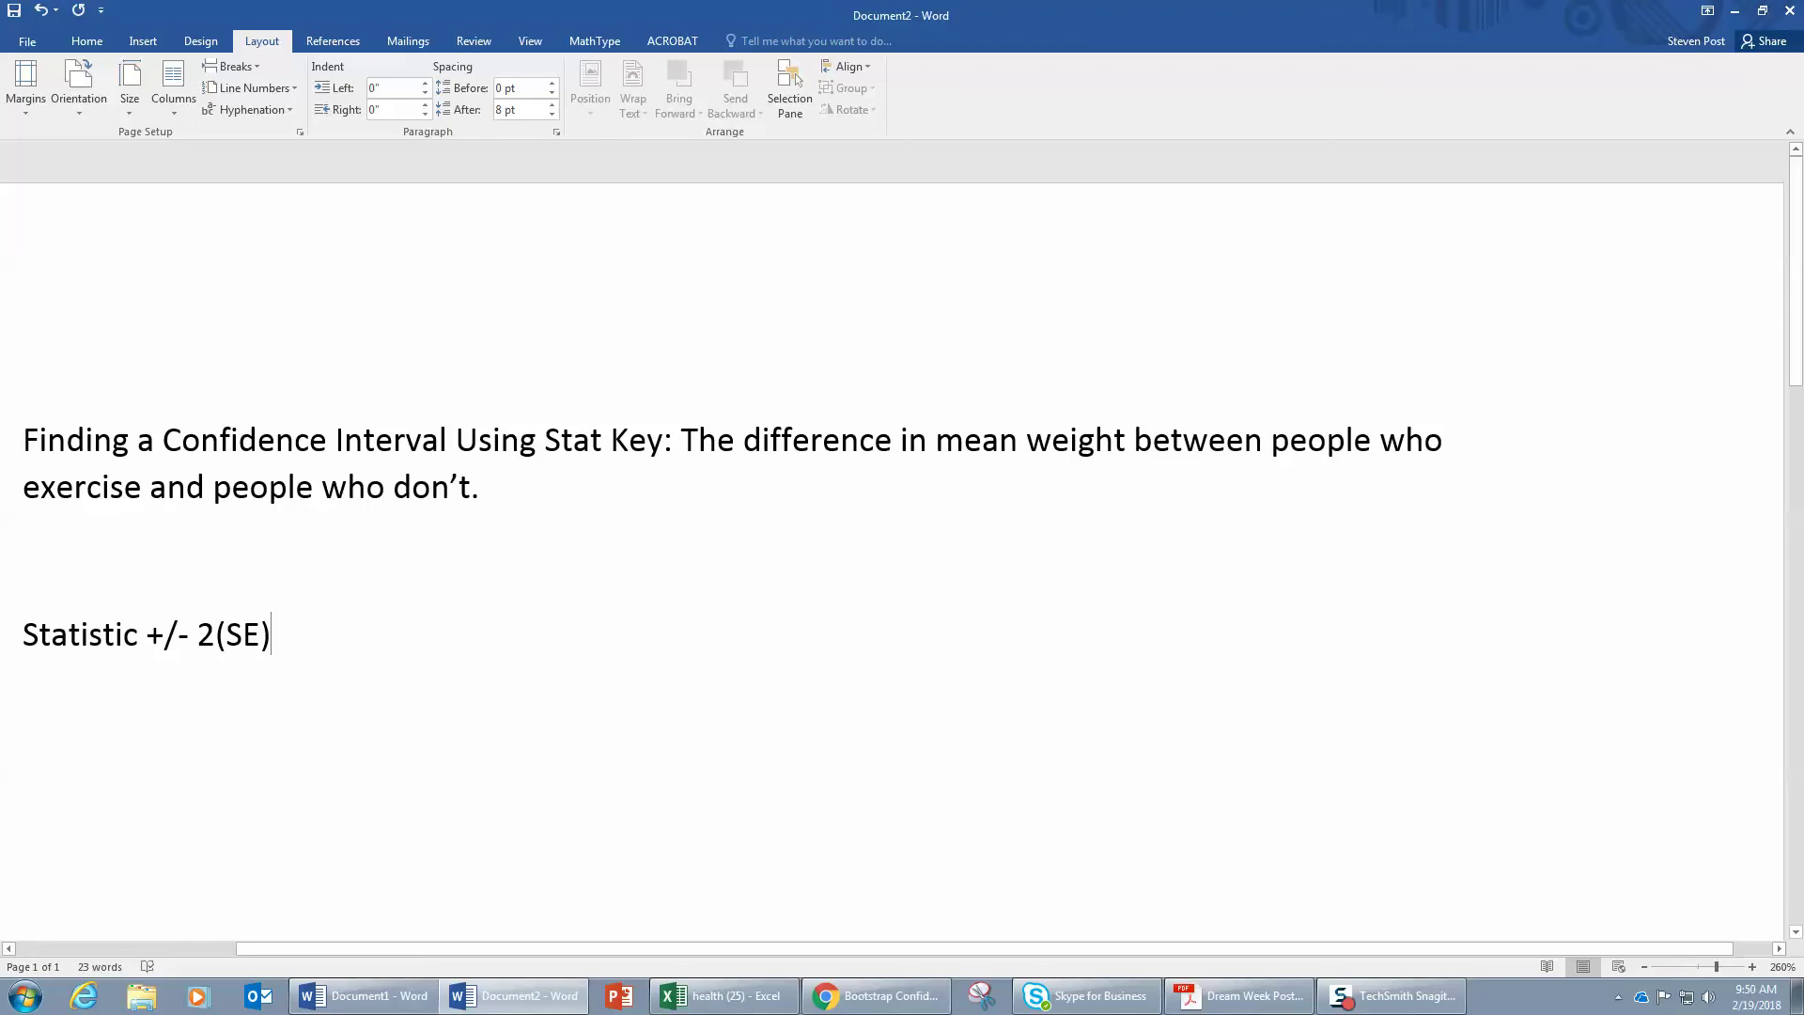
type("= ")
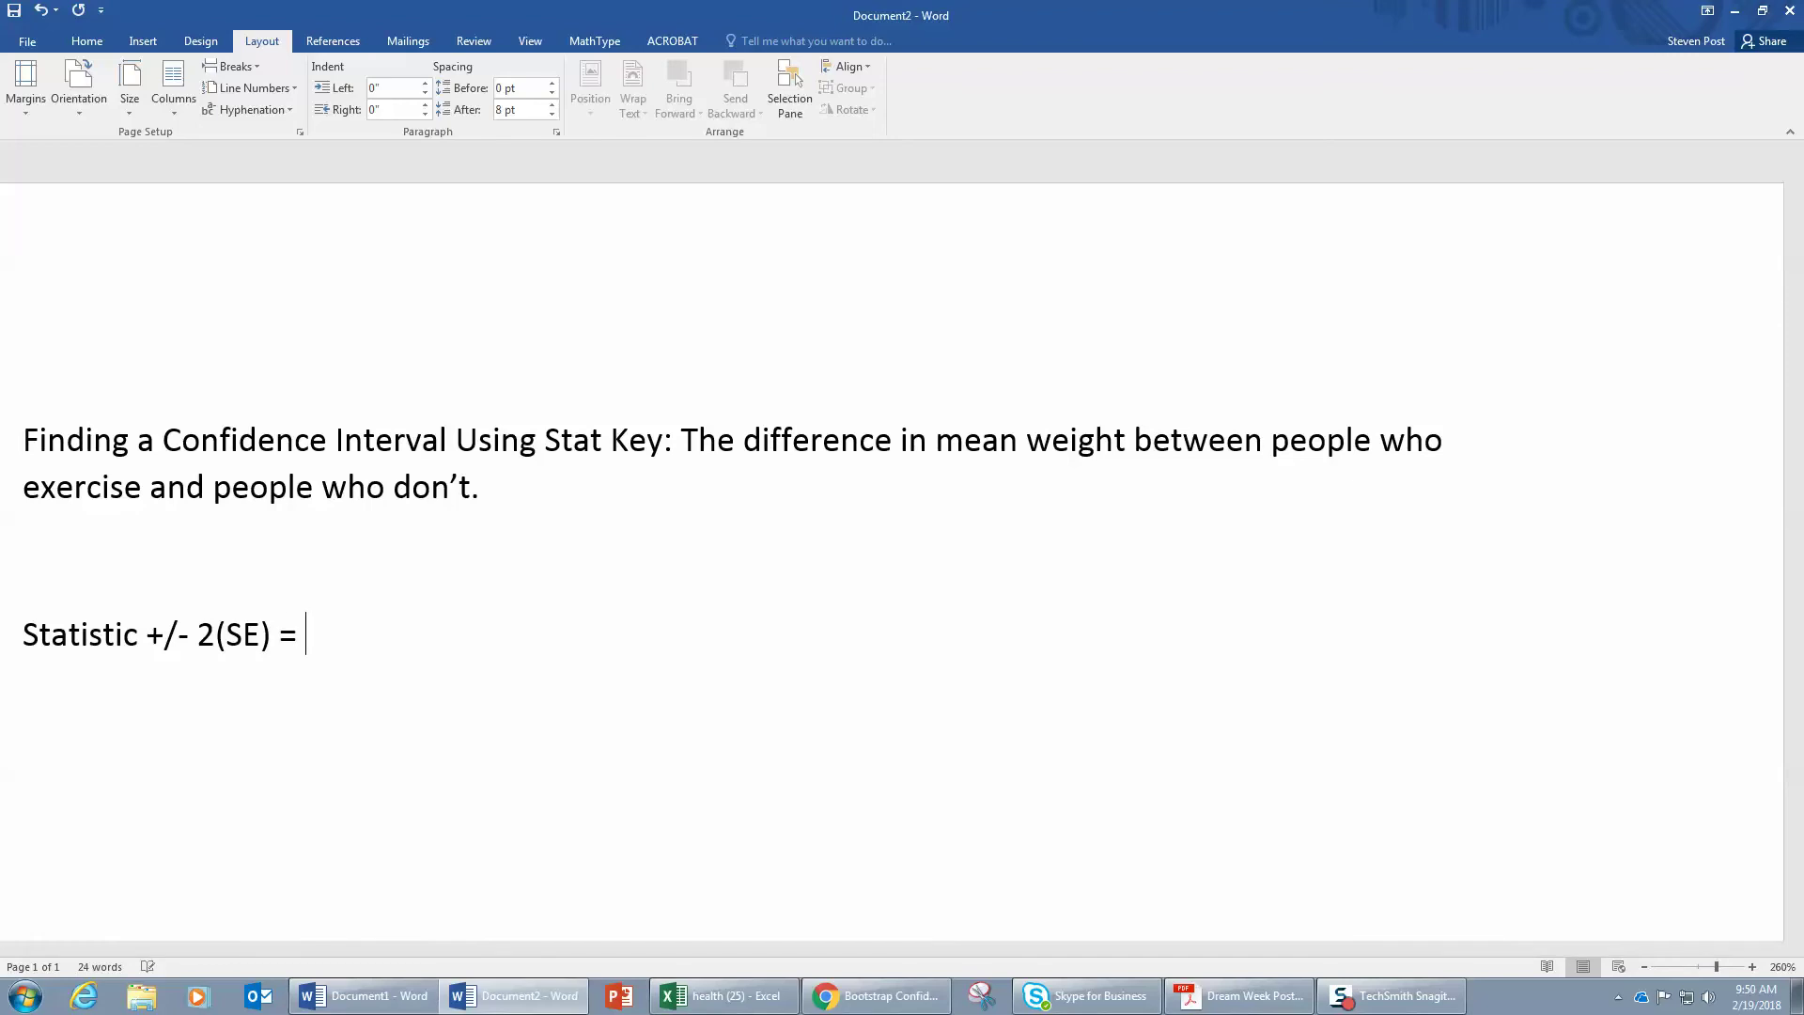
type("-3.73 +")
type("/-")
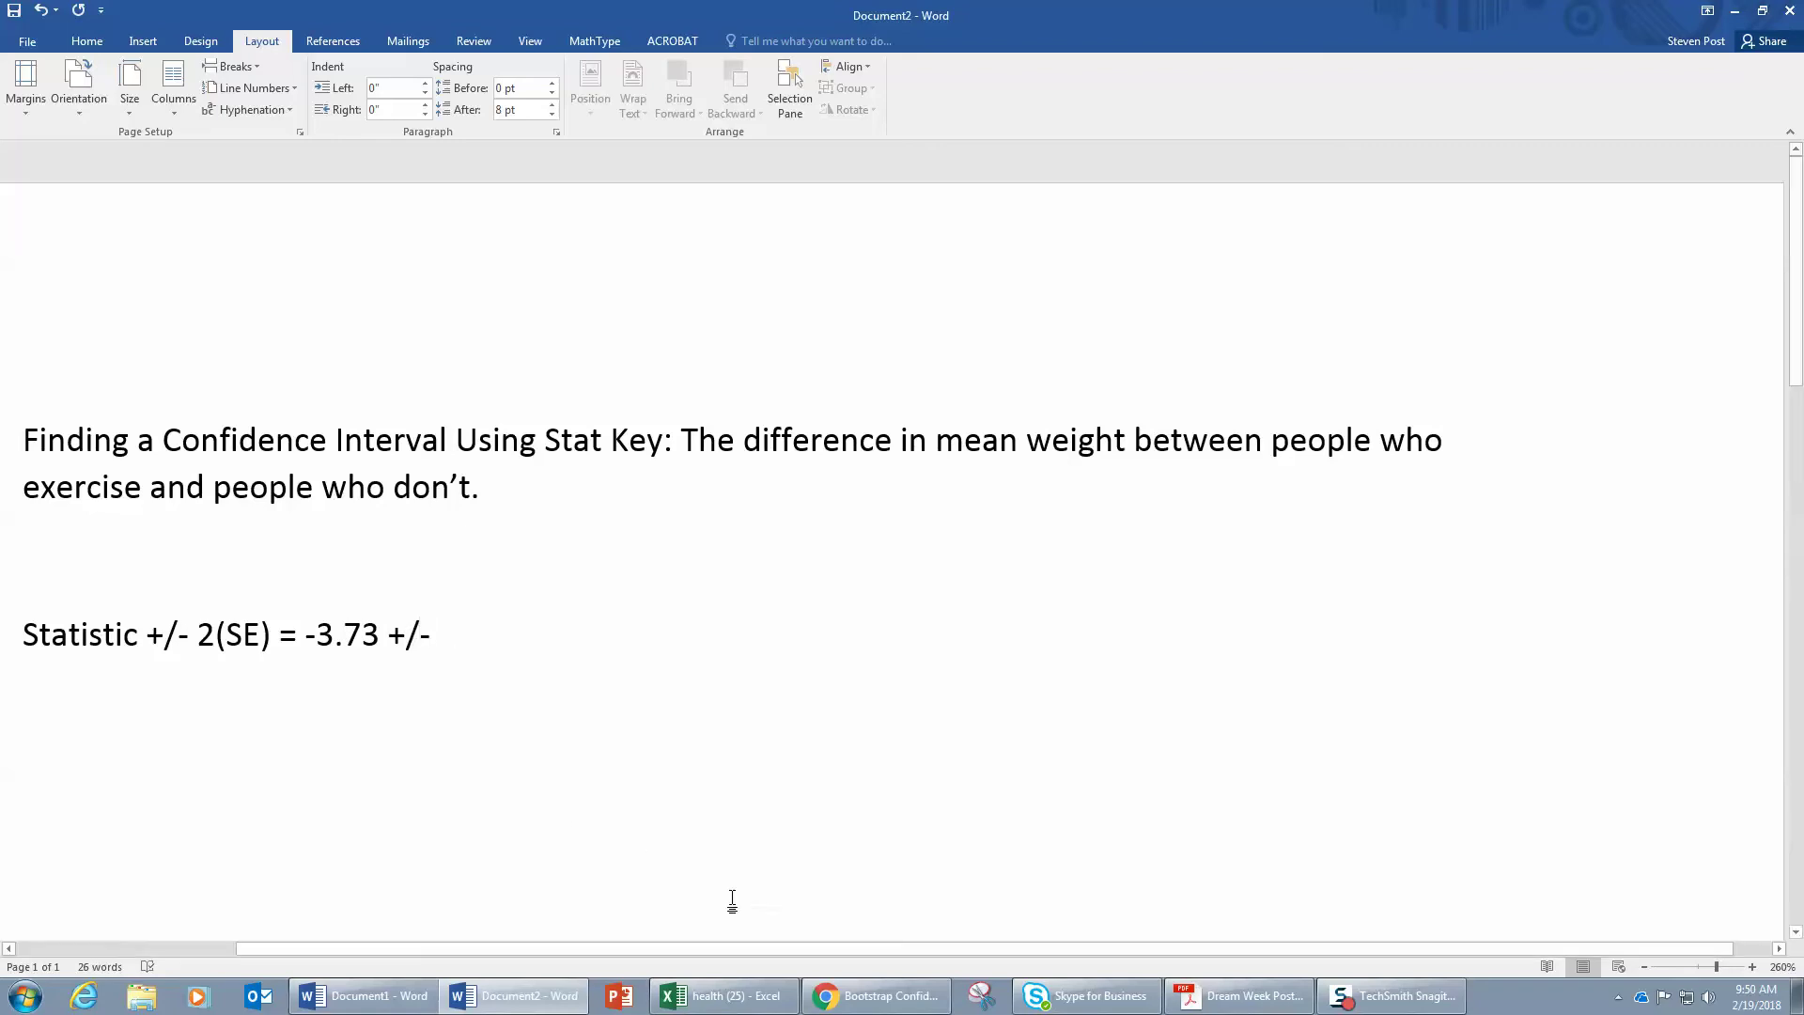
Switch to StatKey in Chrome, generate 1000 bootstrap samples and select a dot to inspect its bootstrap sample
left_click(869, 995)
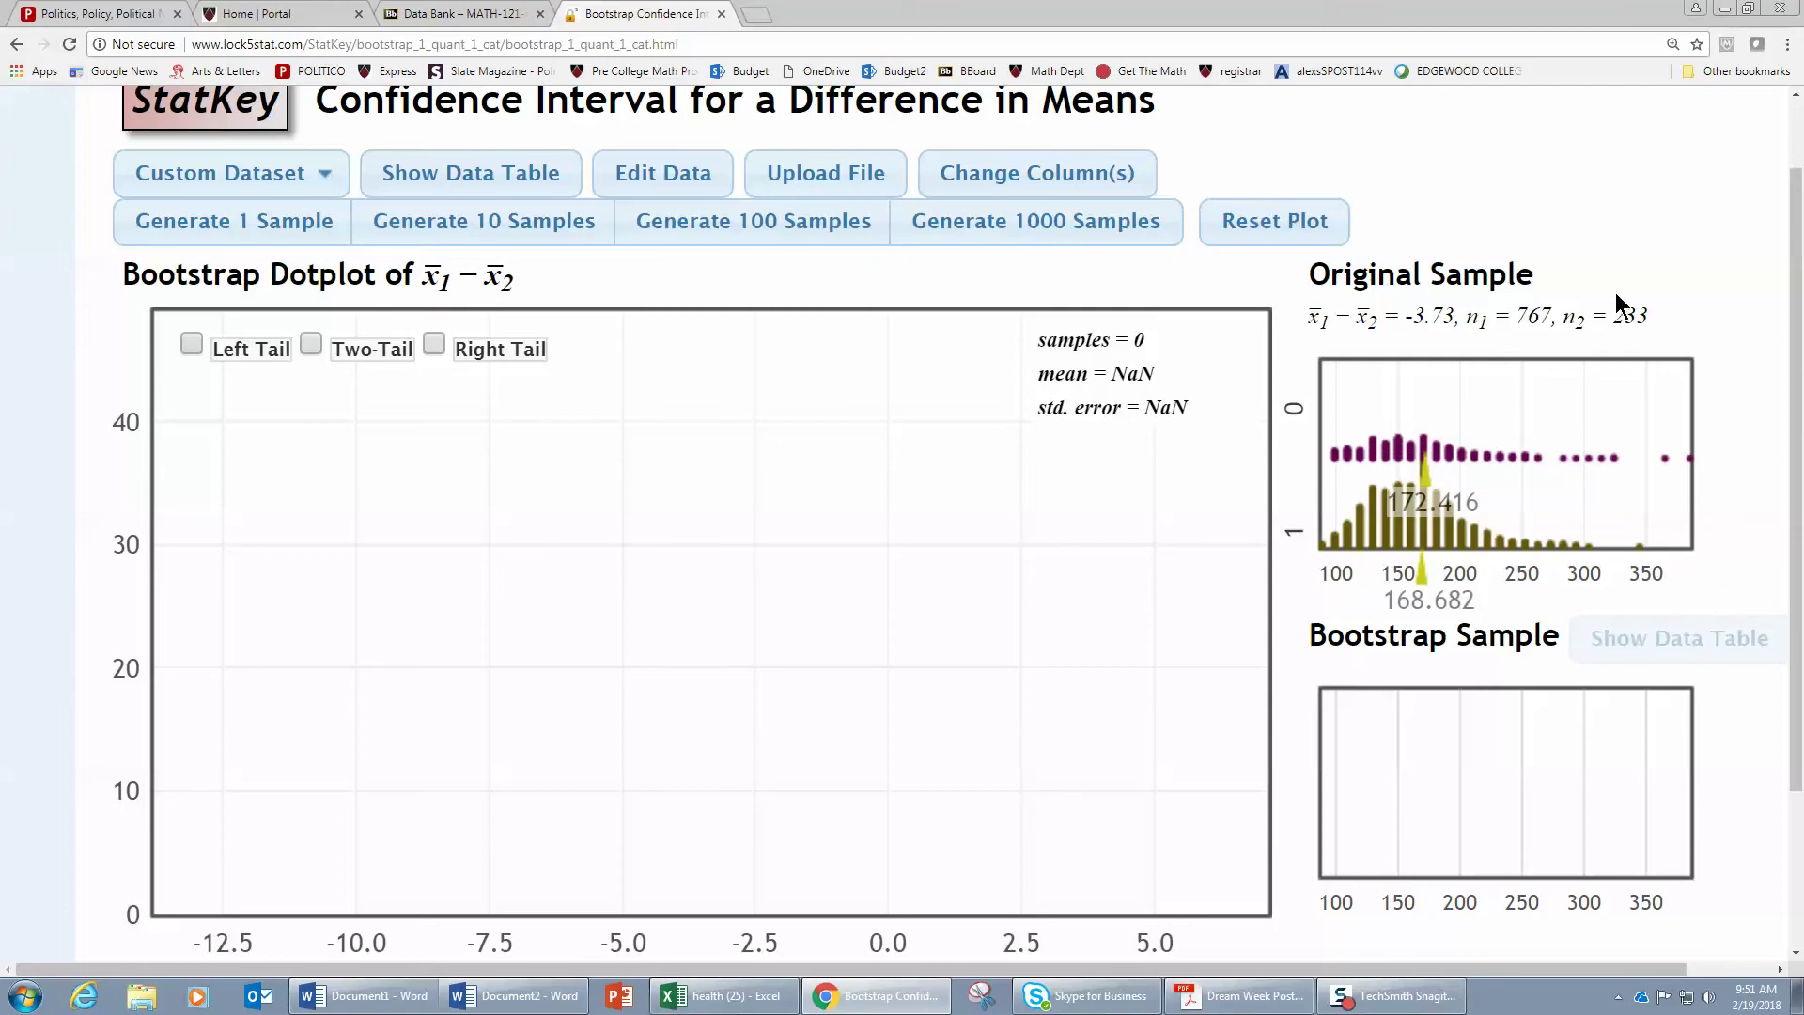
left_click(1041, 228)
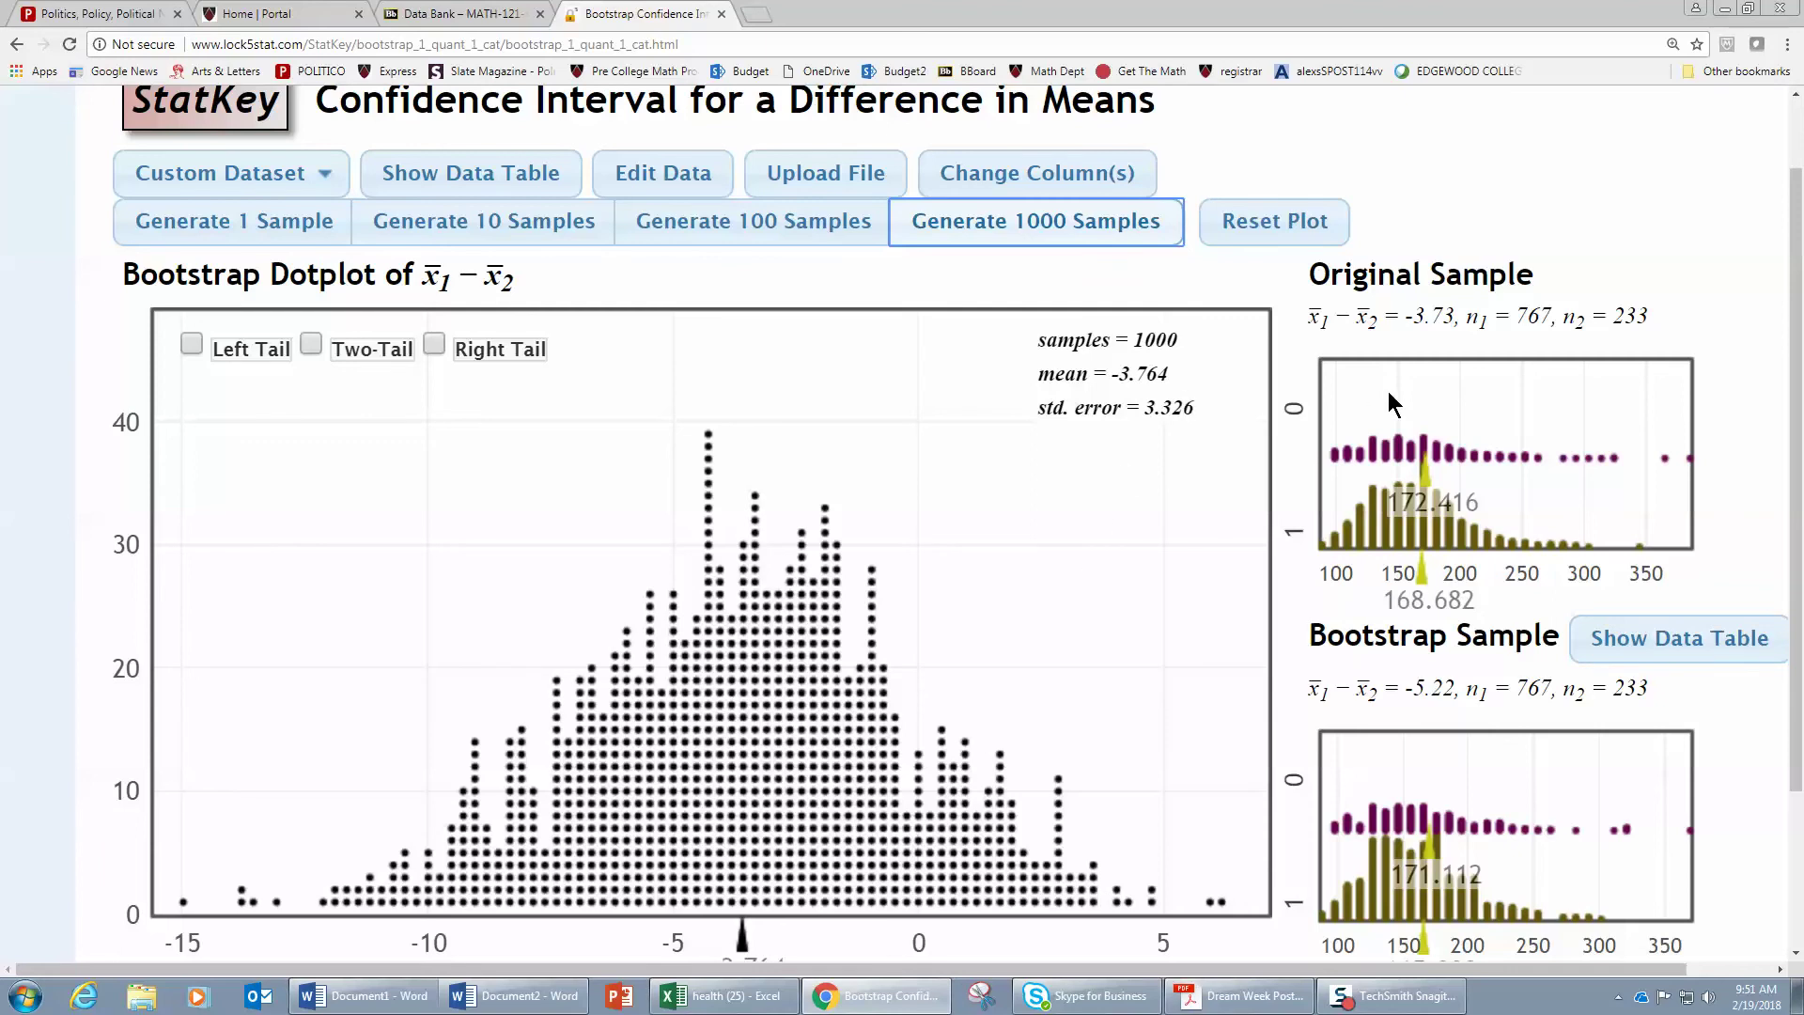
left_click(871, 706)
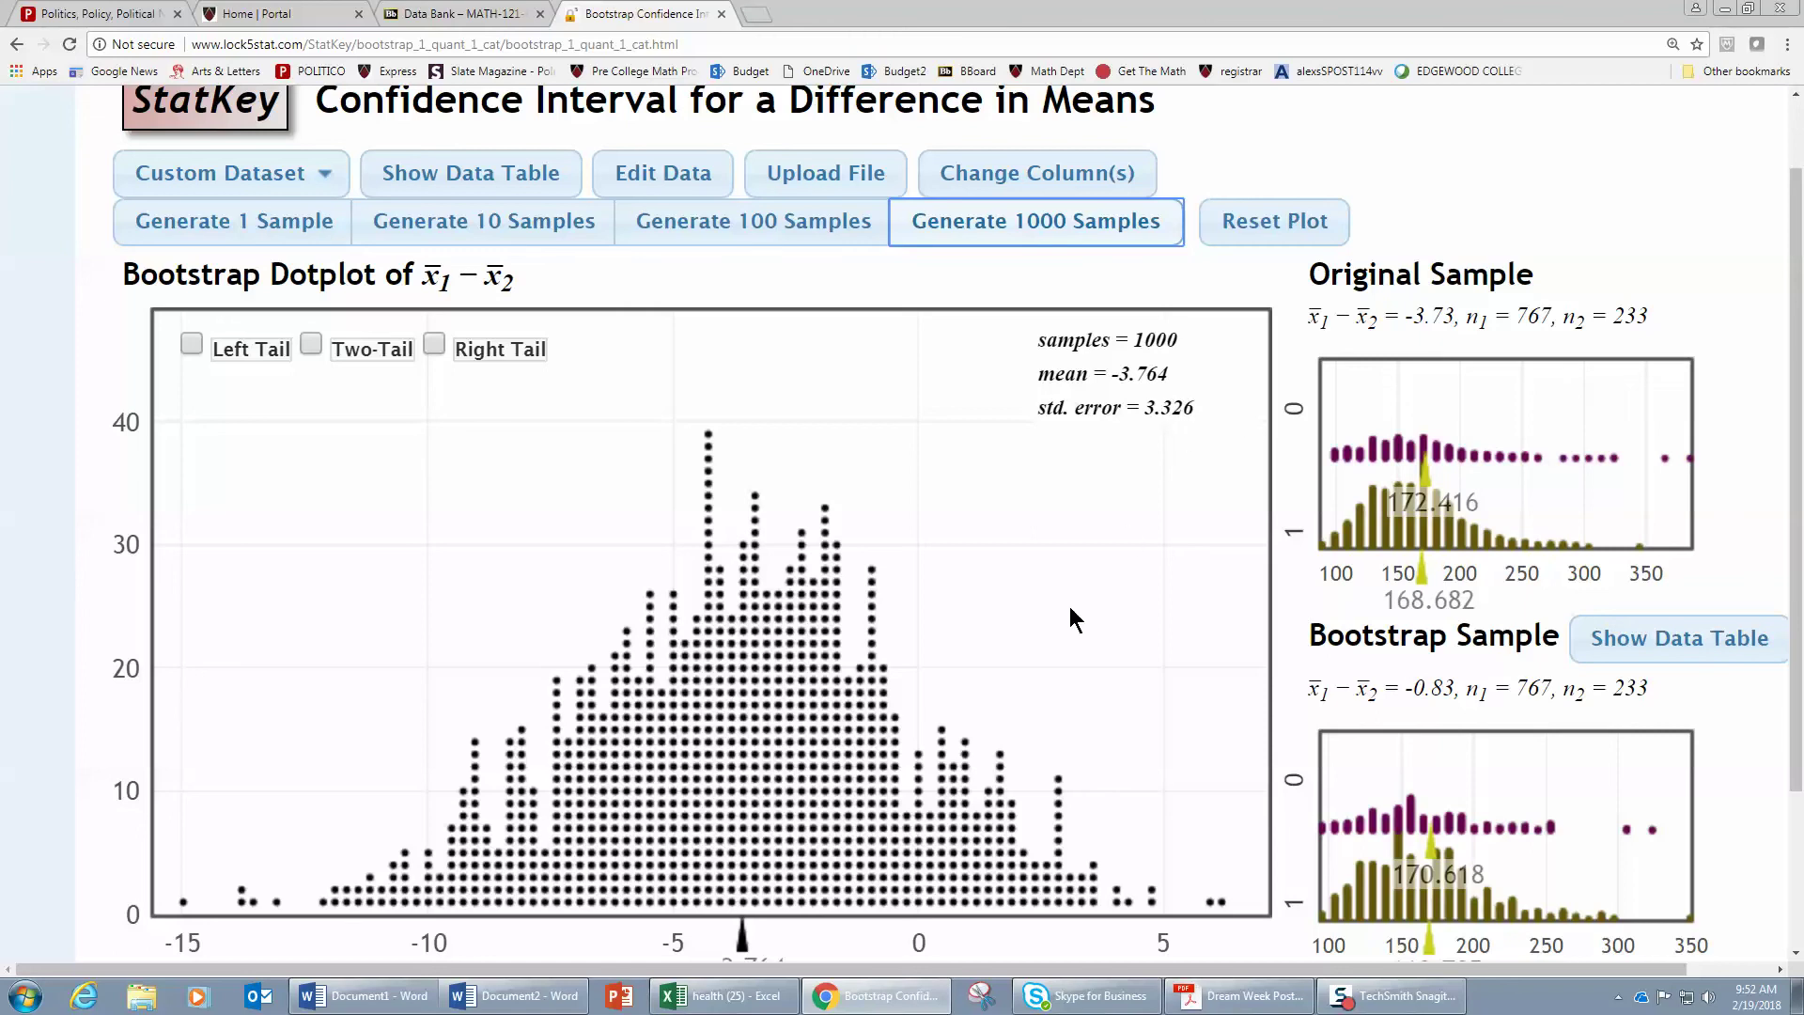
Switch to Document2 in Word and continue the formula with the rounded standard error 3.3 and "or -7.03"
left_click(512, 1004)
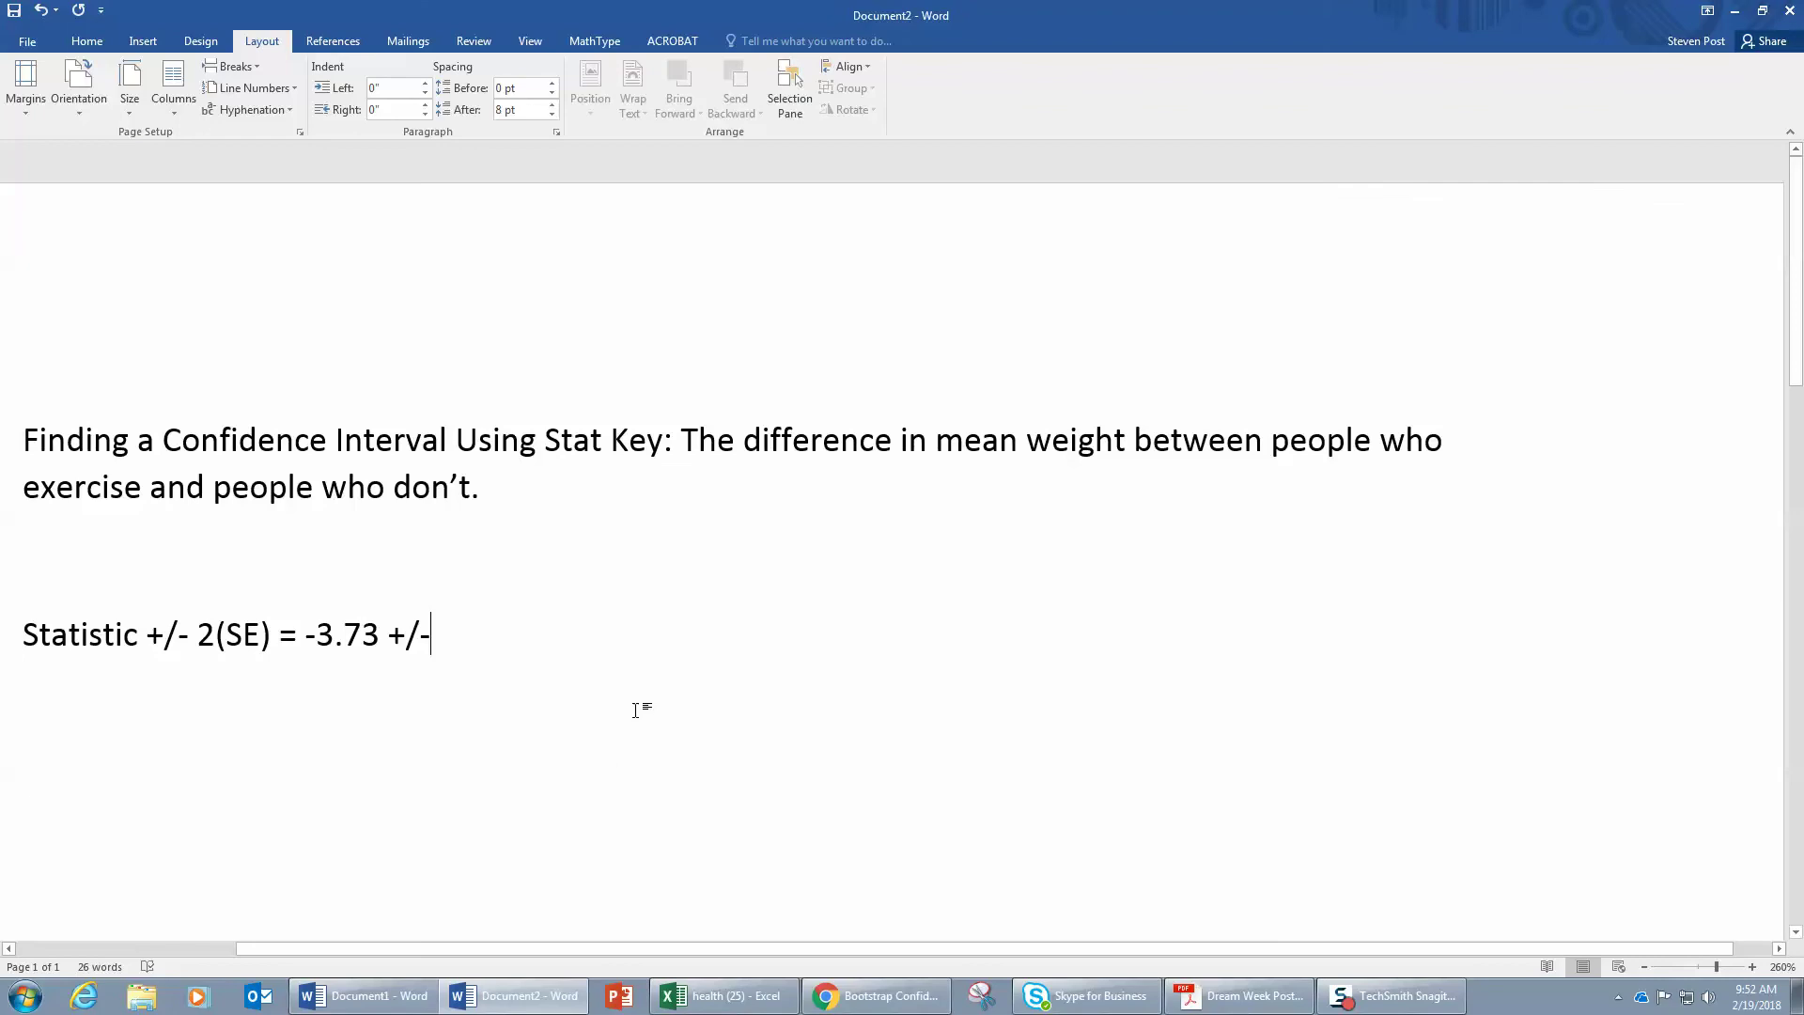
type("3.3")
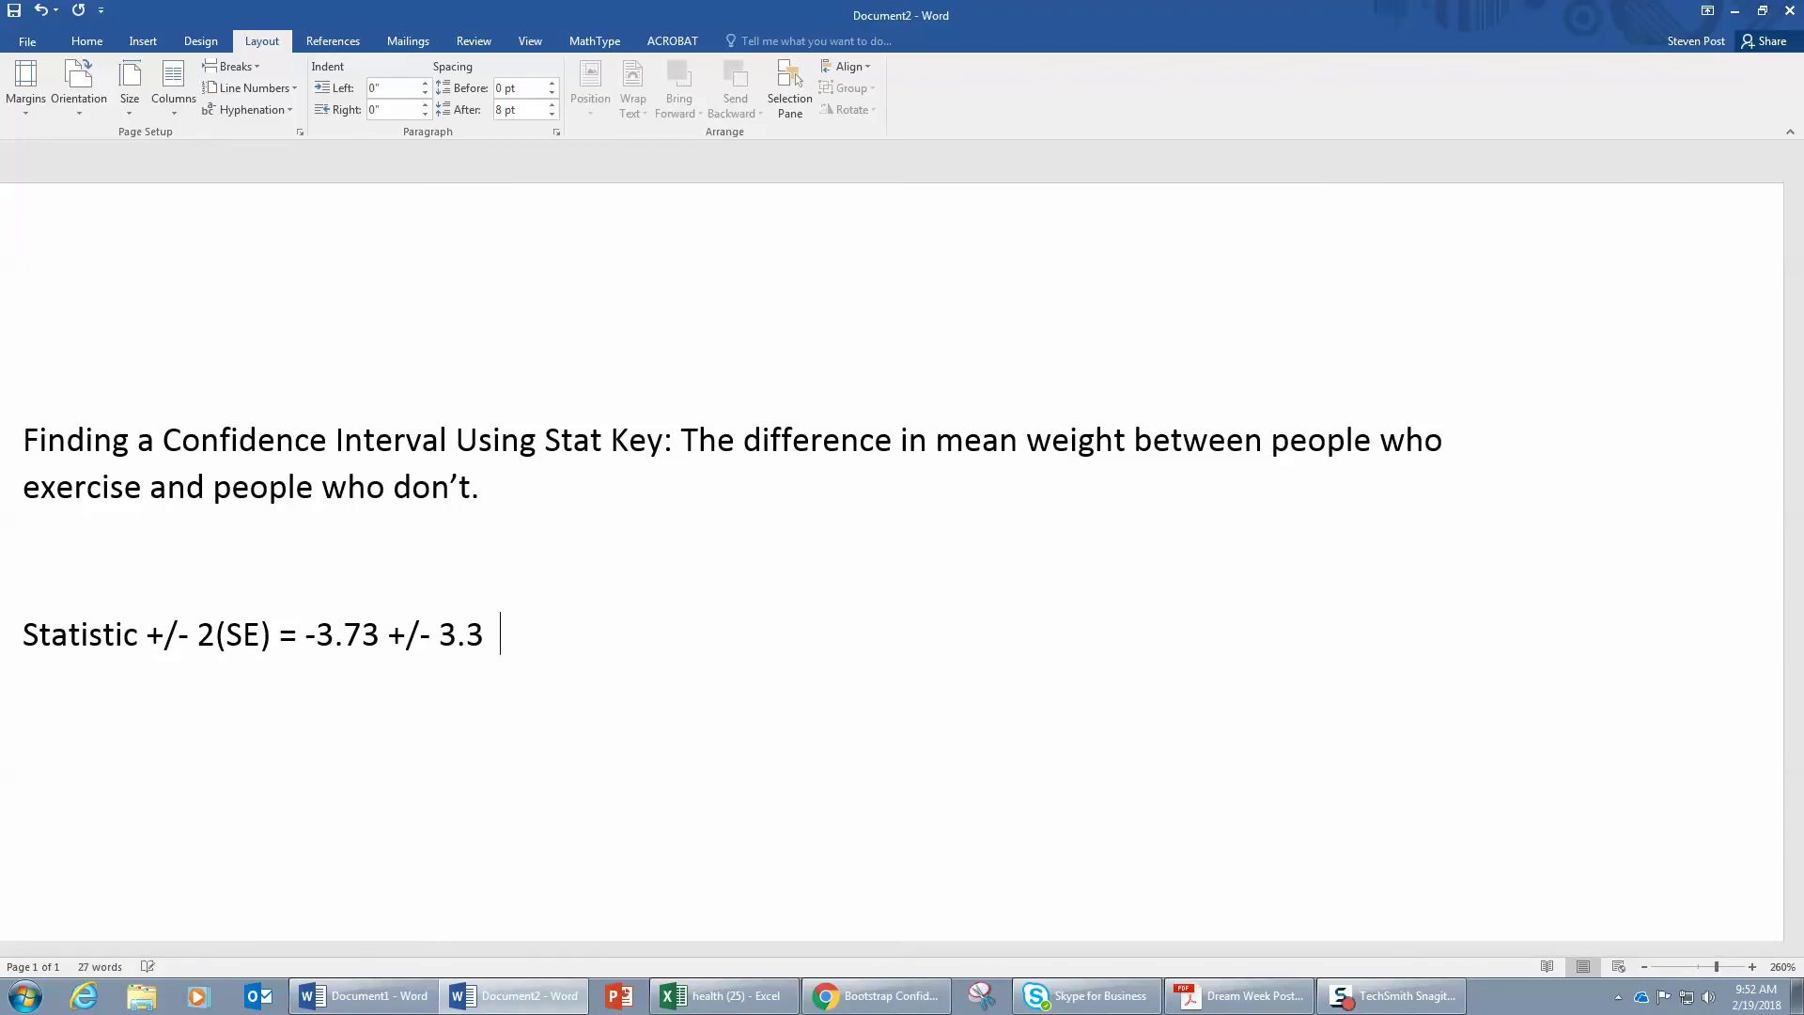
type("  =")
key("ctrl+z")
type("or -7.03")
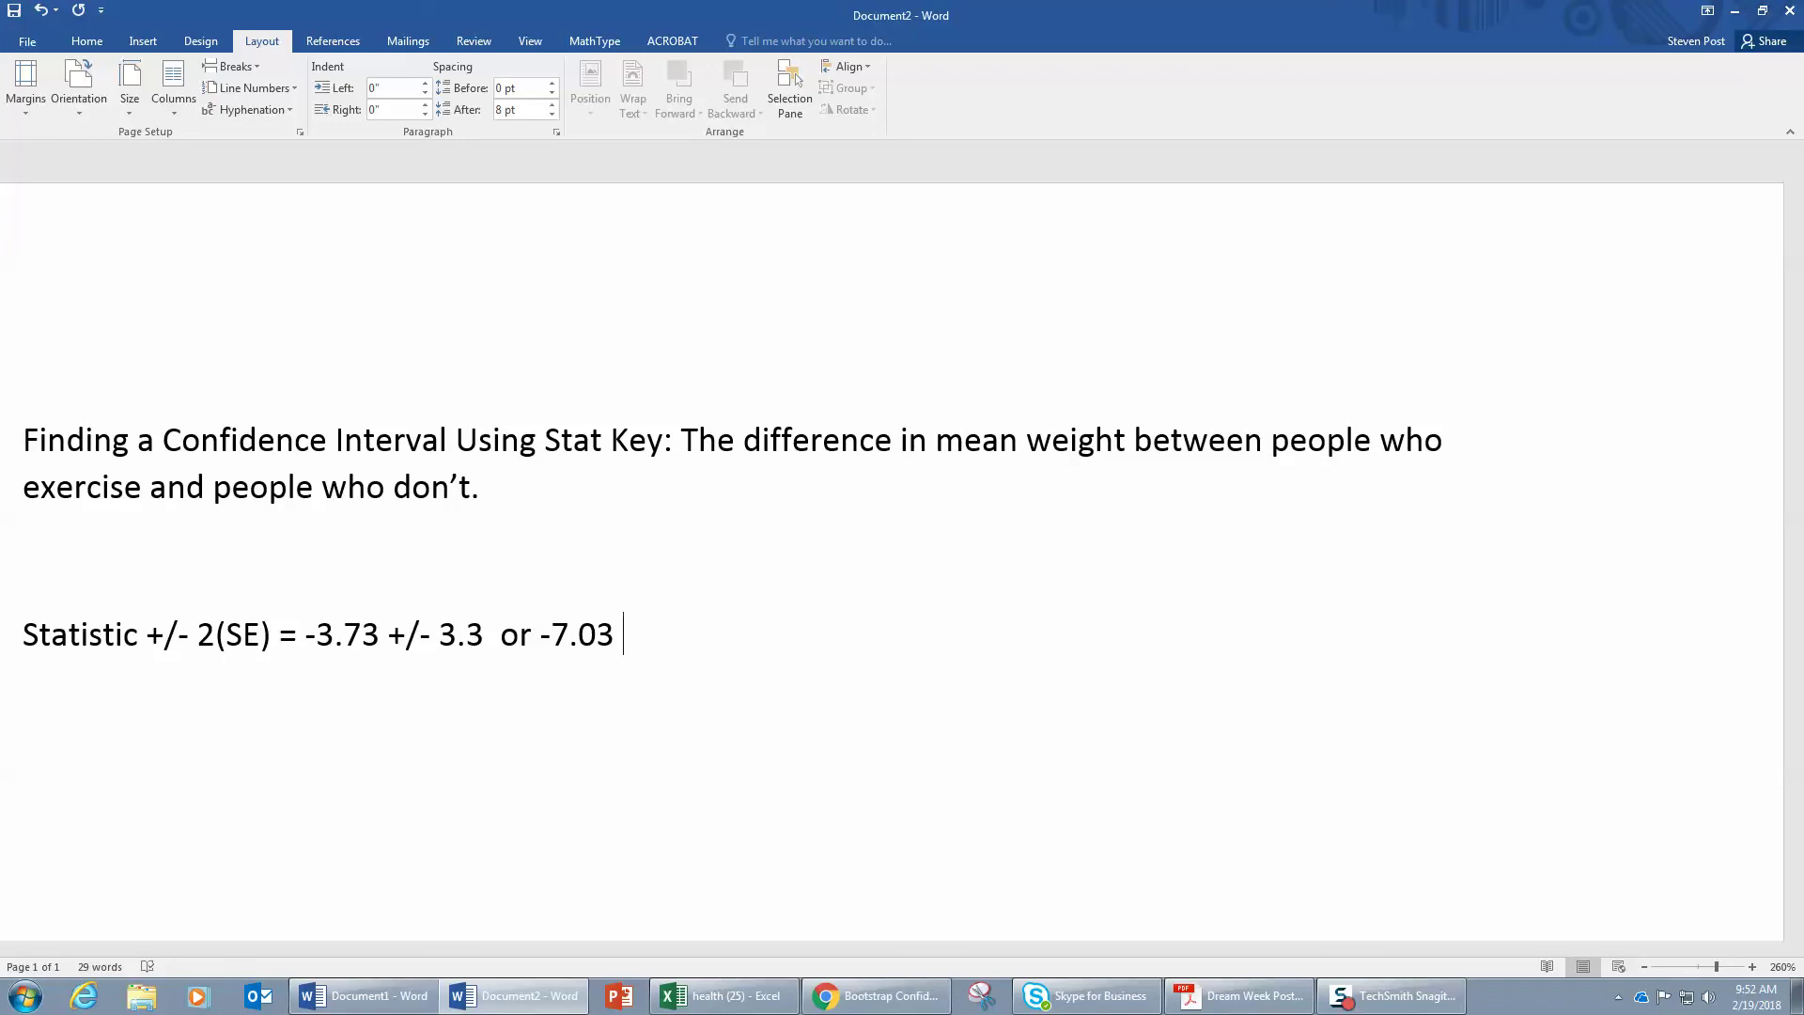
Complete the margin of error in the formula by multiplying the standard error by two: "2(3.3)"
left_click(439, 634)
type("2(")
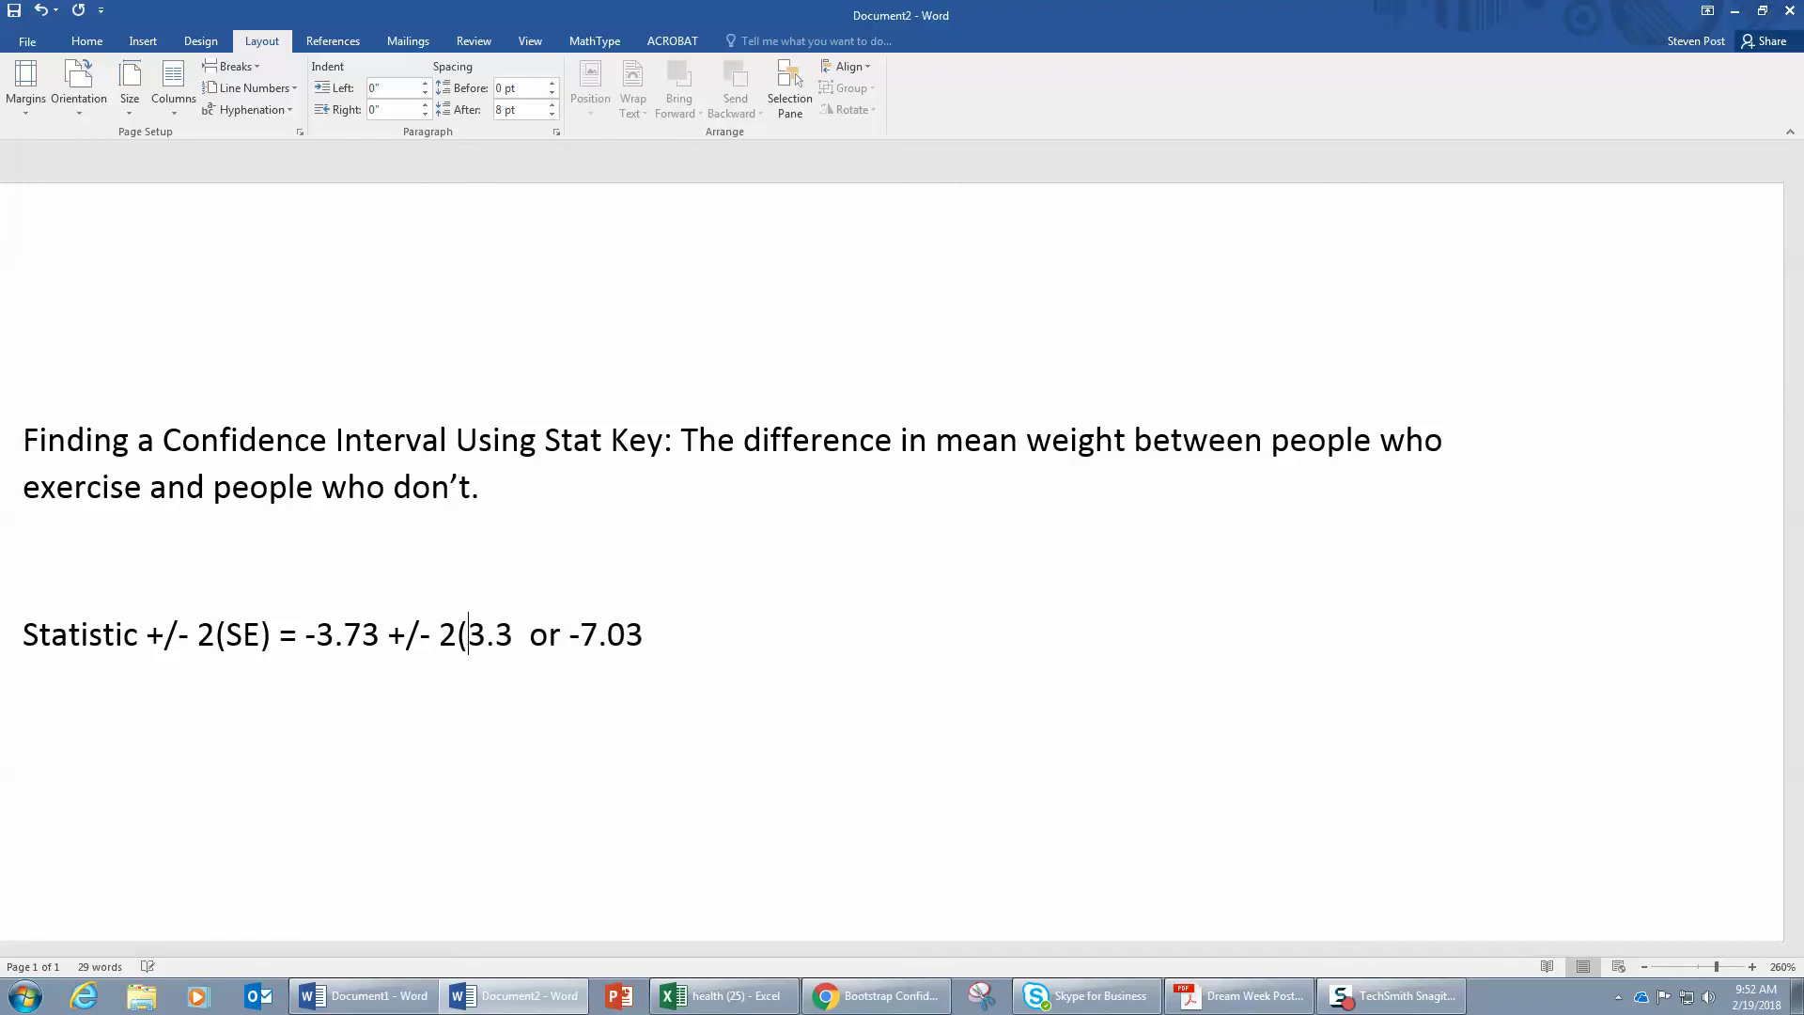
left_click(513, 631)
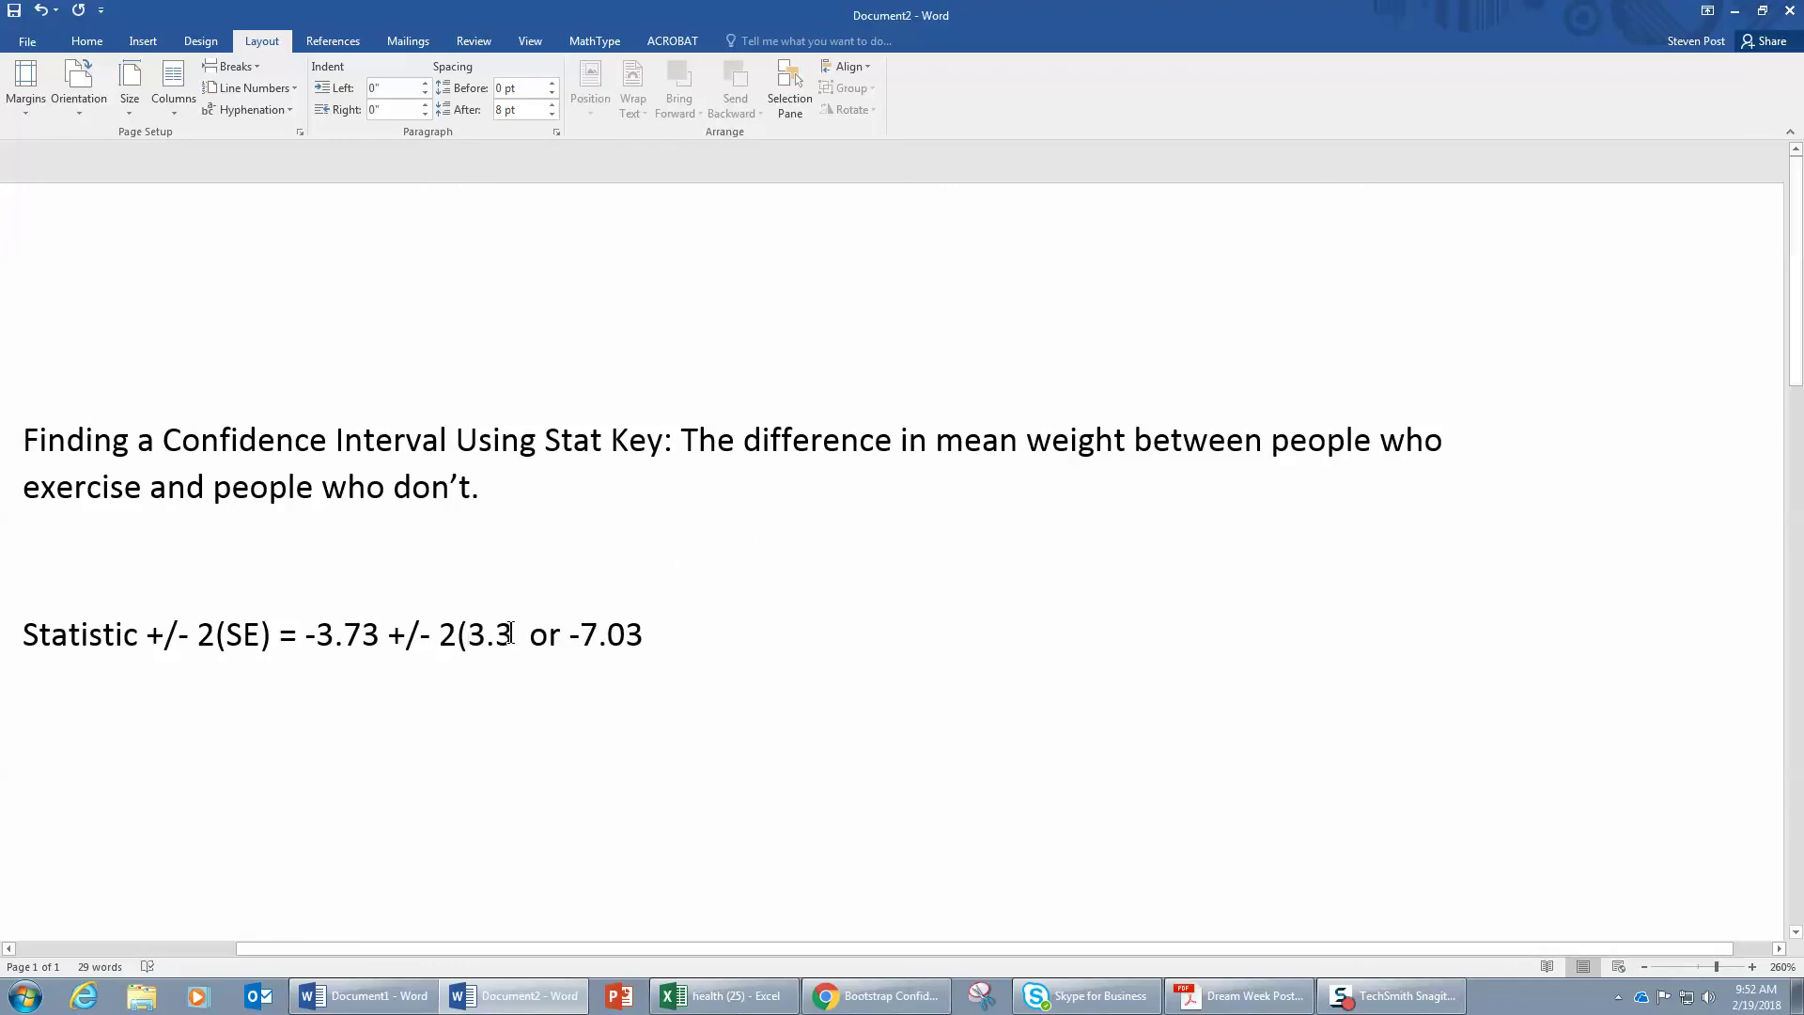
type(")")
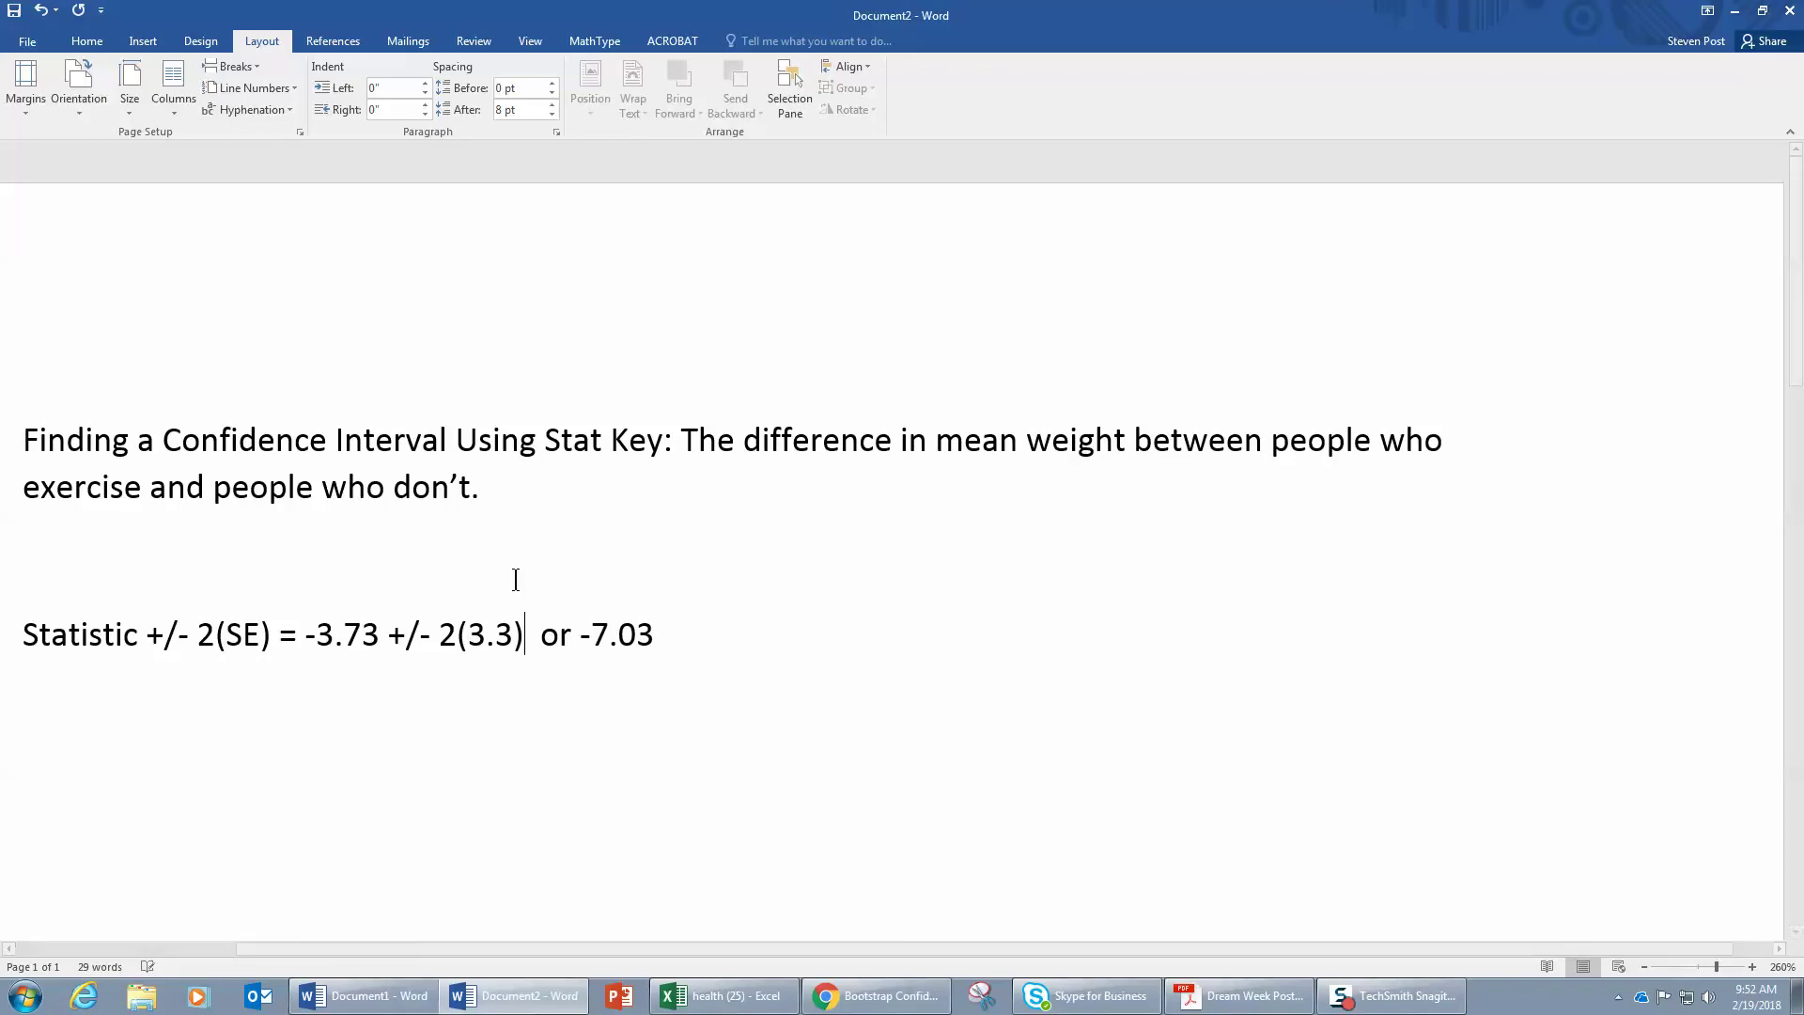
Replace the number after "or" in the formula line with the interval "-10.33 to 2.87"
left_click_drag(655, 631, 591, 634)
key("BackSpace")
key("BackSpace")
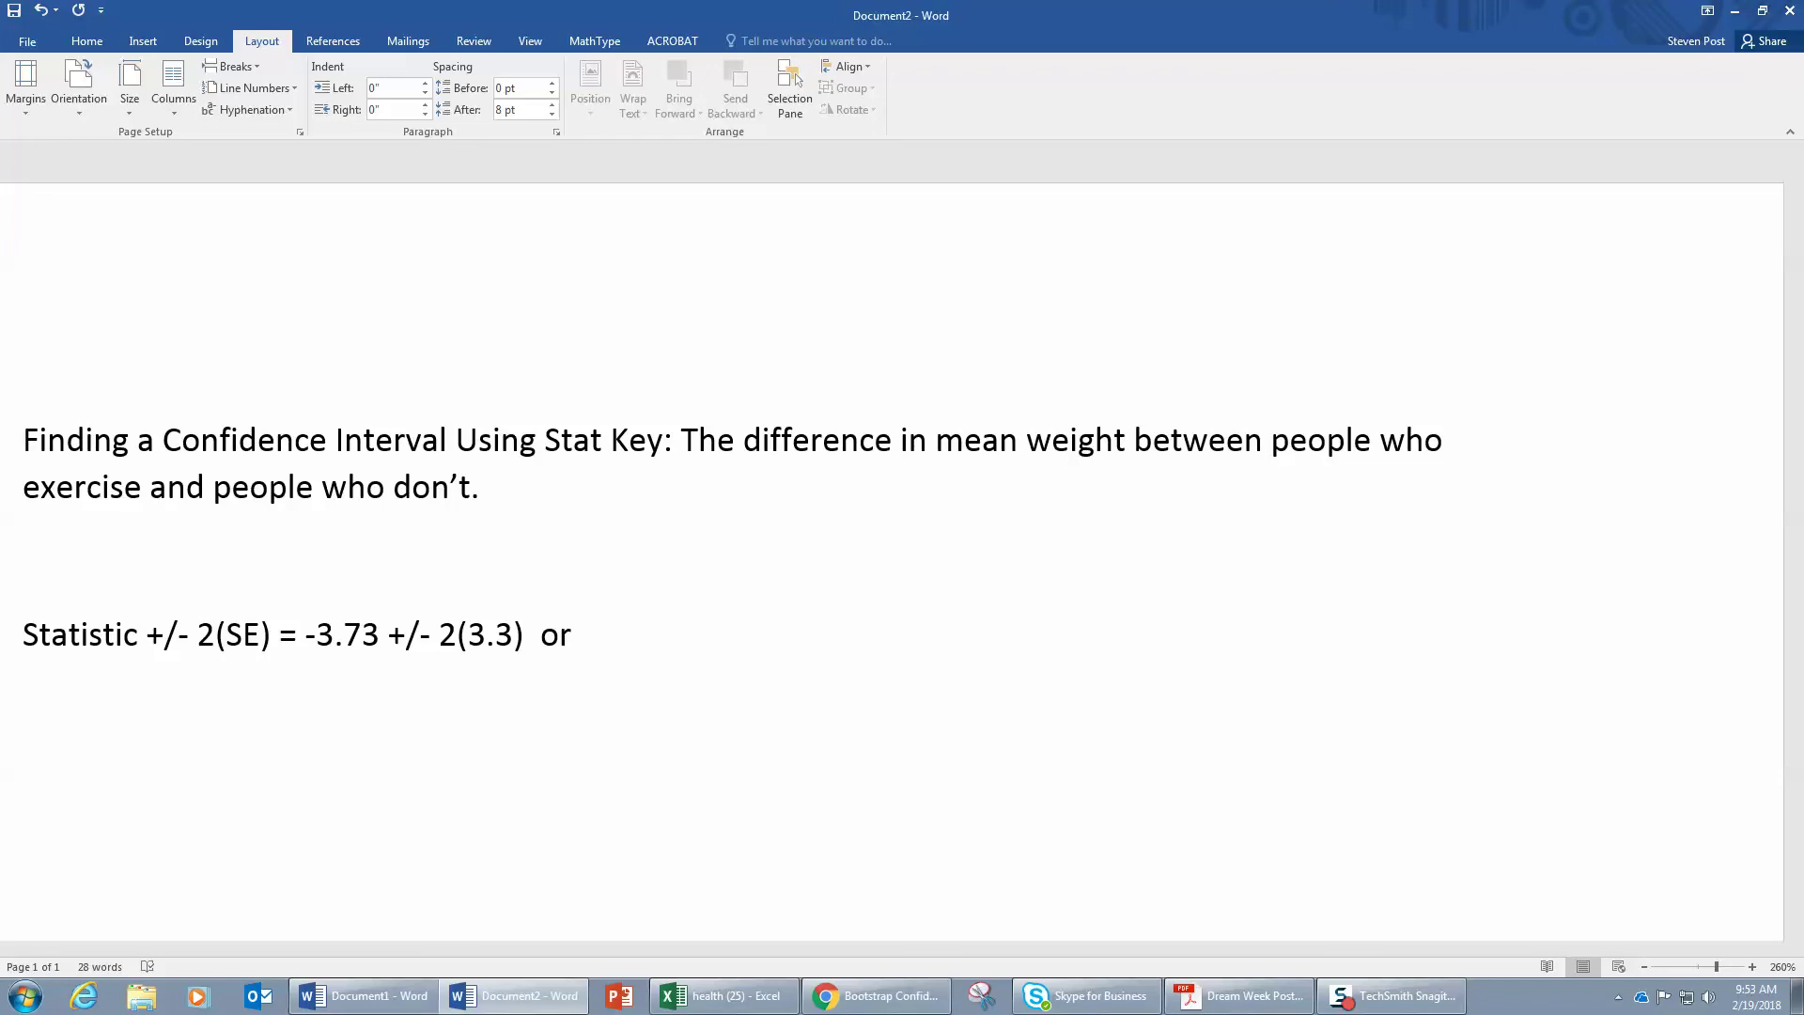
type("-10.33 to")
type("2.87")
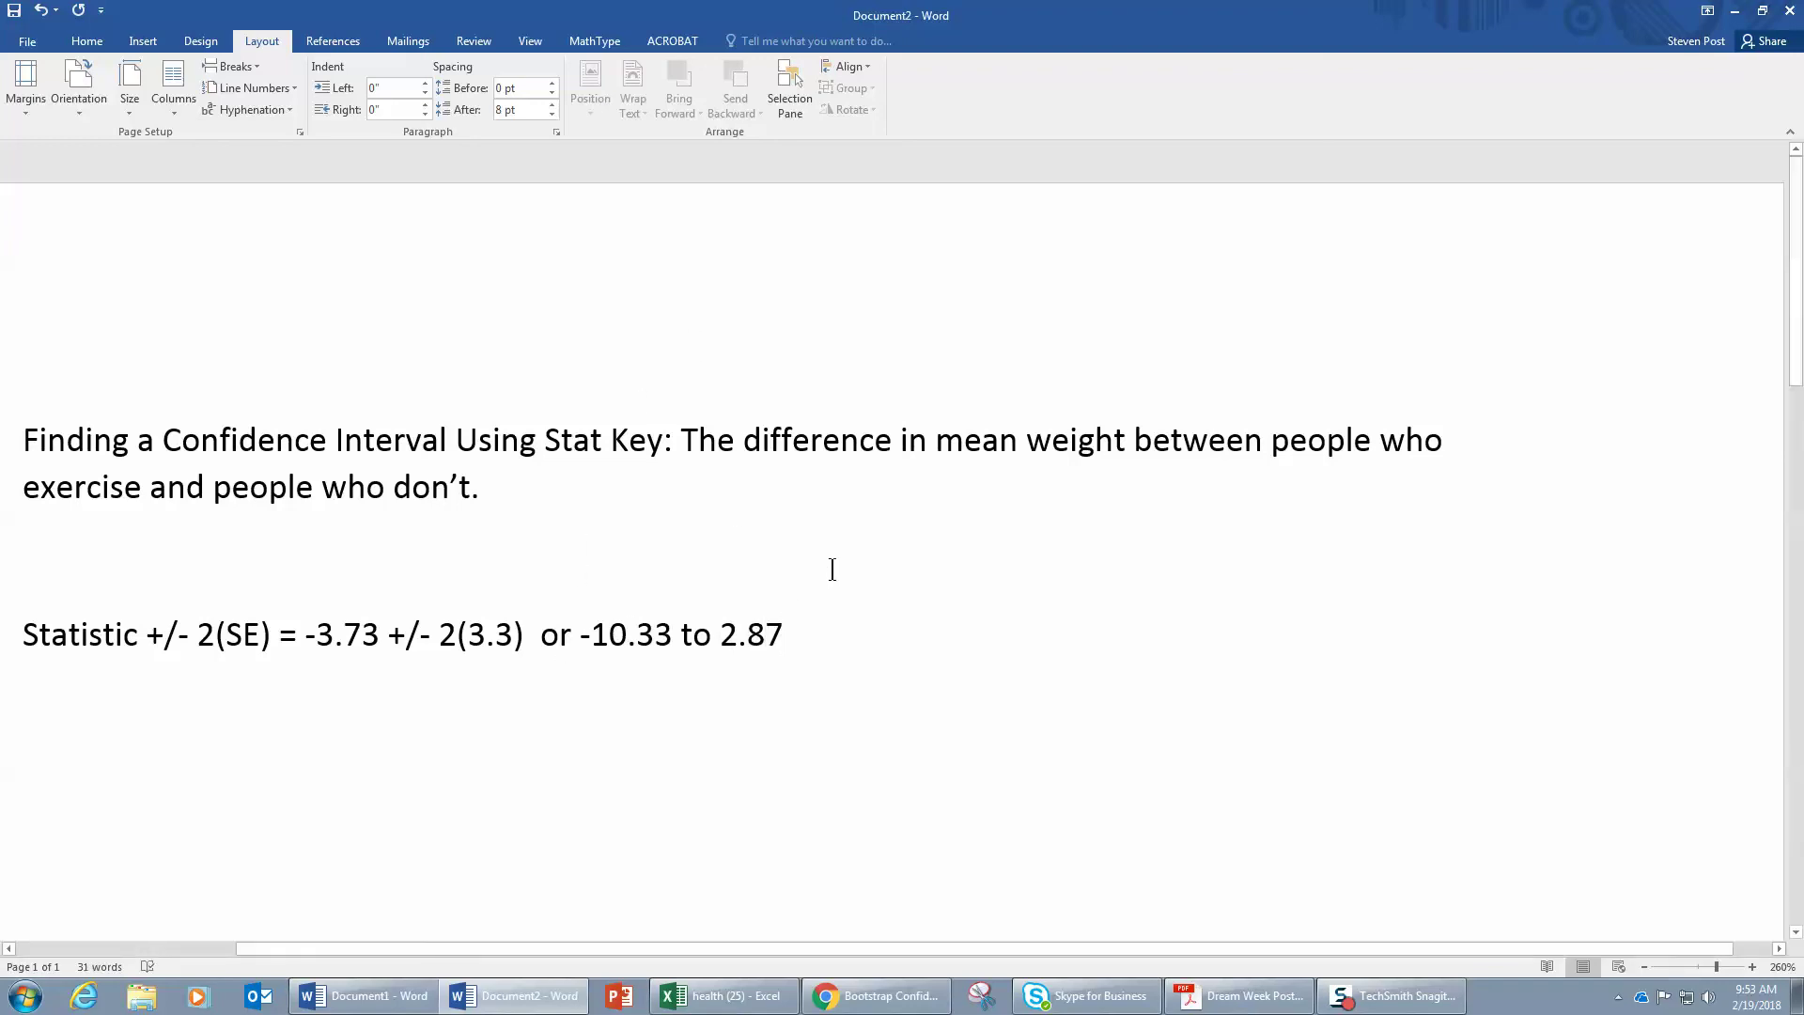
Start a new paragraph under the formula with "We can be 95% confident that the difference between the average weight of"
key("Return")
type("We can")
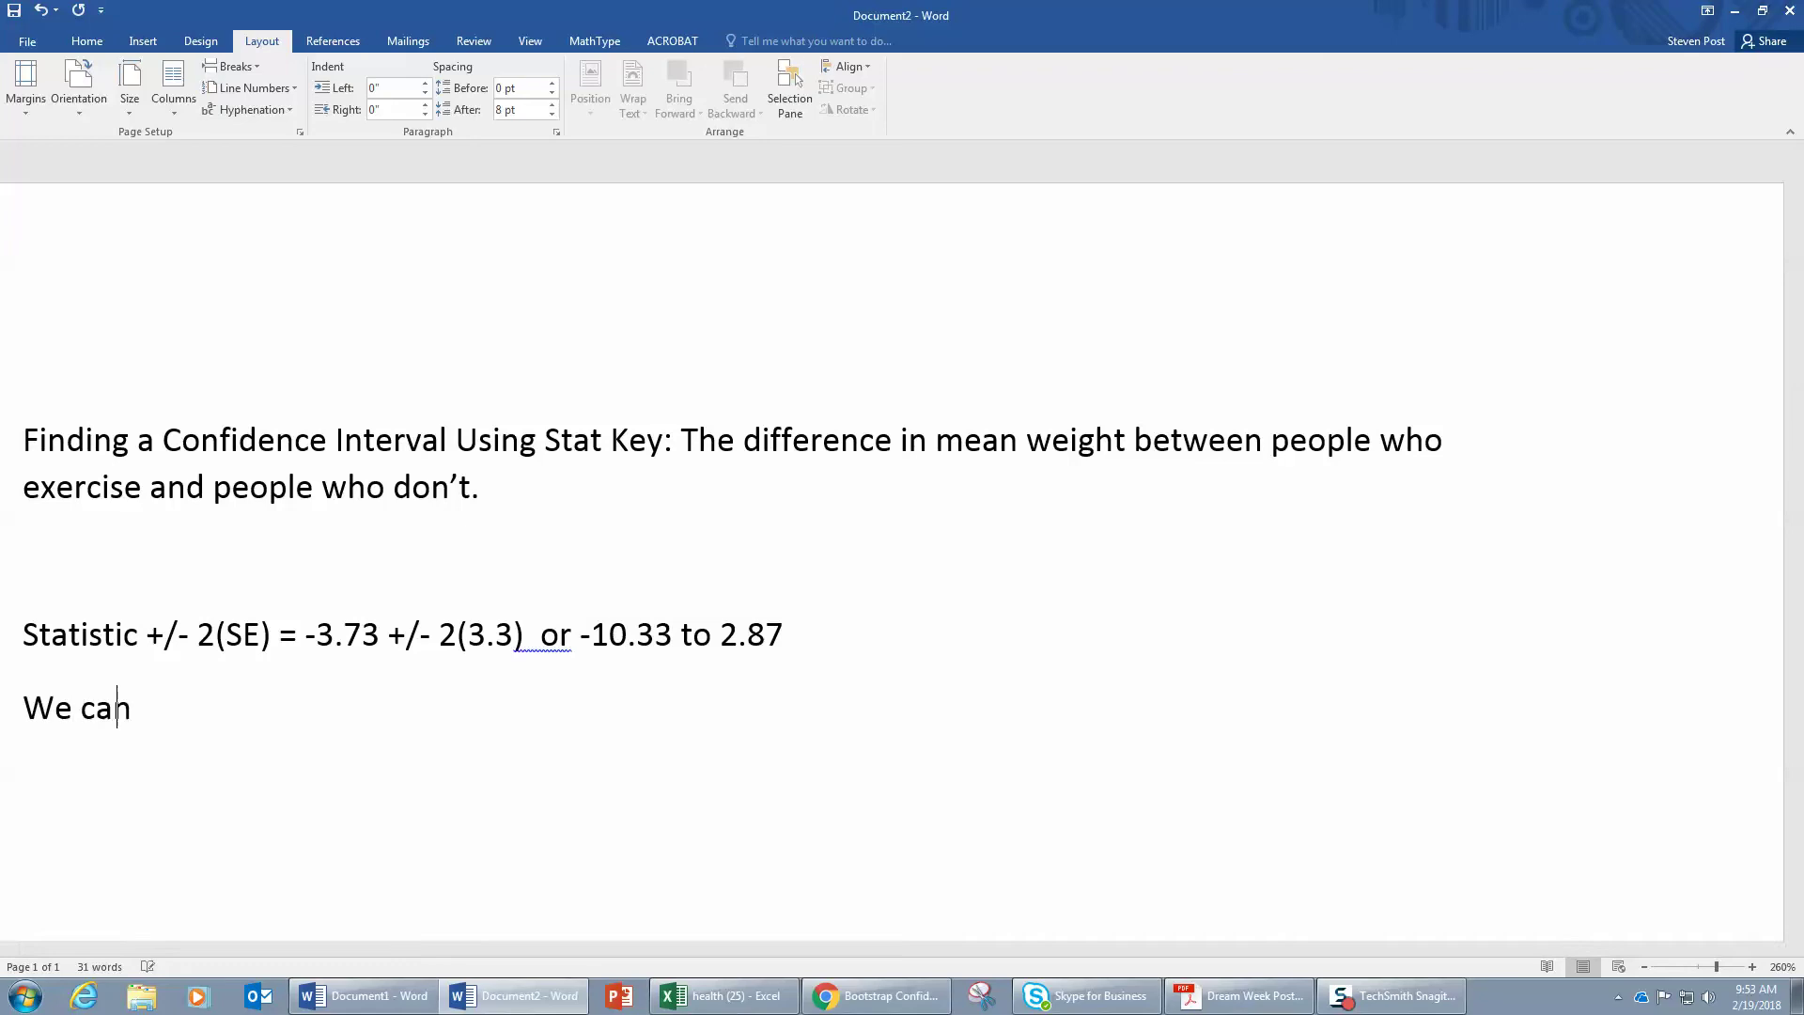
type(" be 95%  confident tha t6")
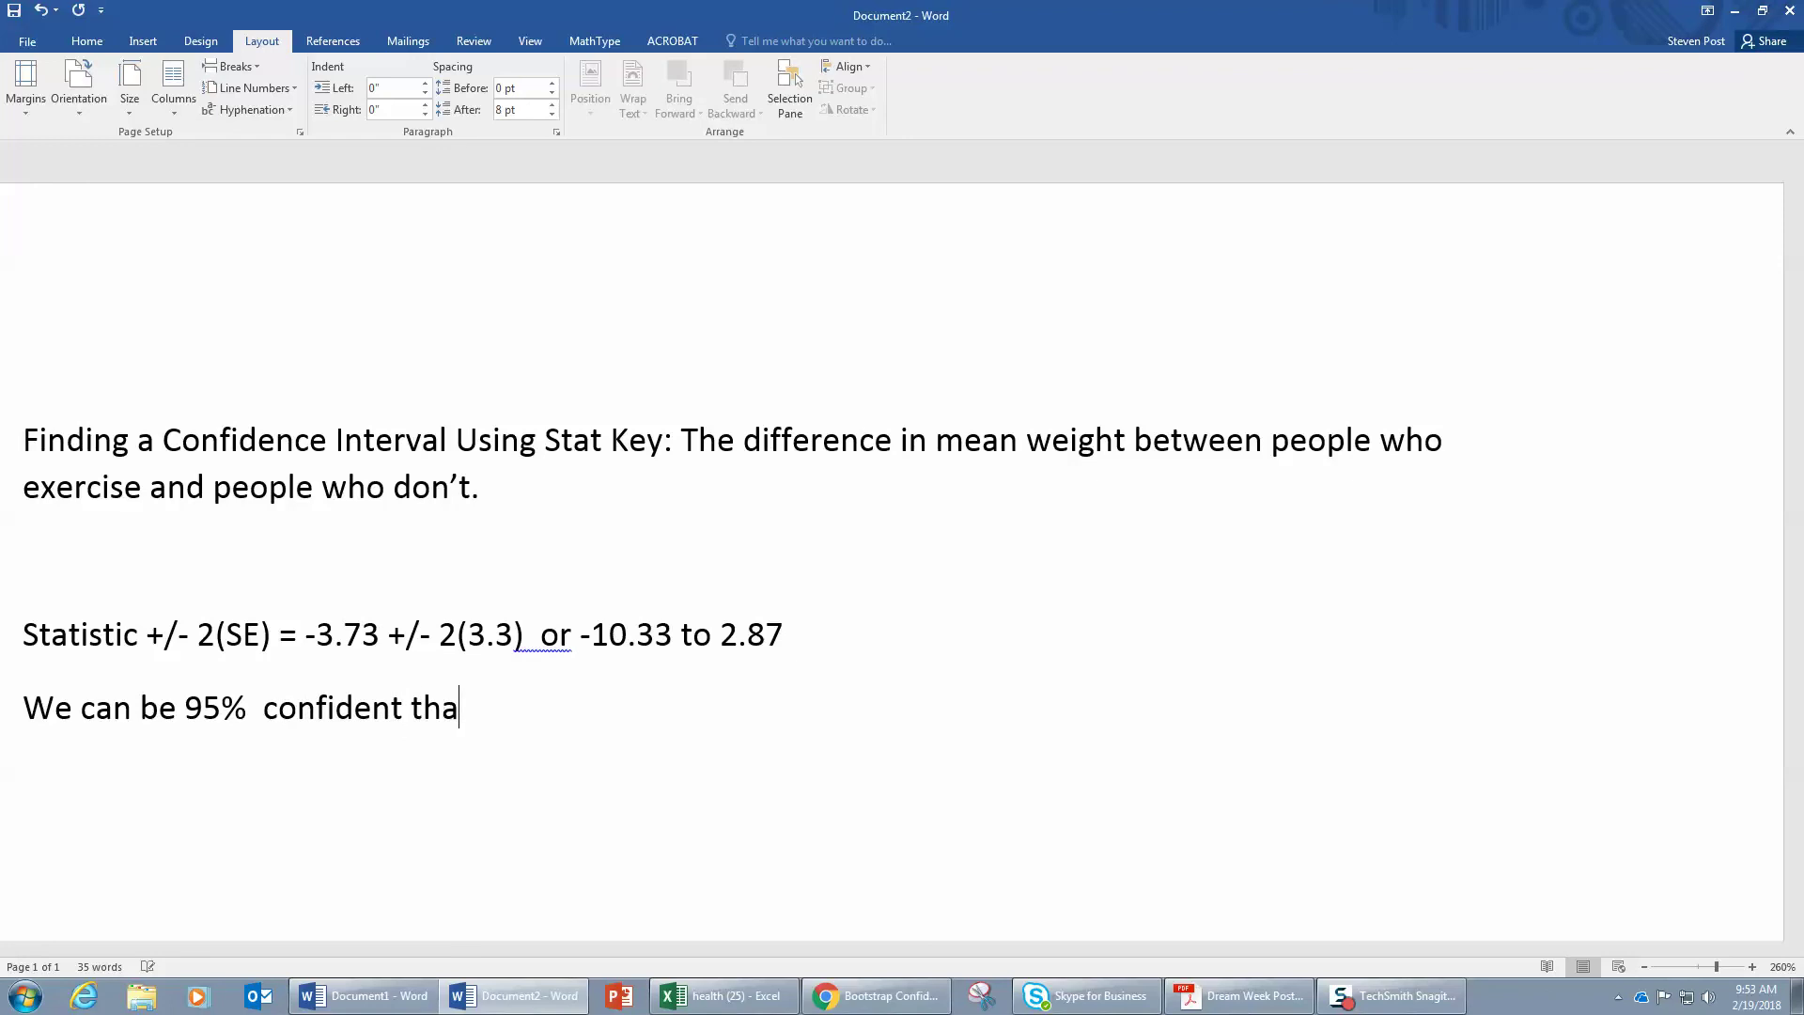
key("BackSpace")
key("BackSpace")
key("BackSpace")
type("t the difference betw")
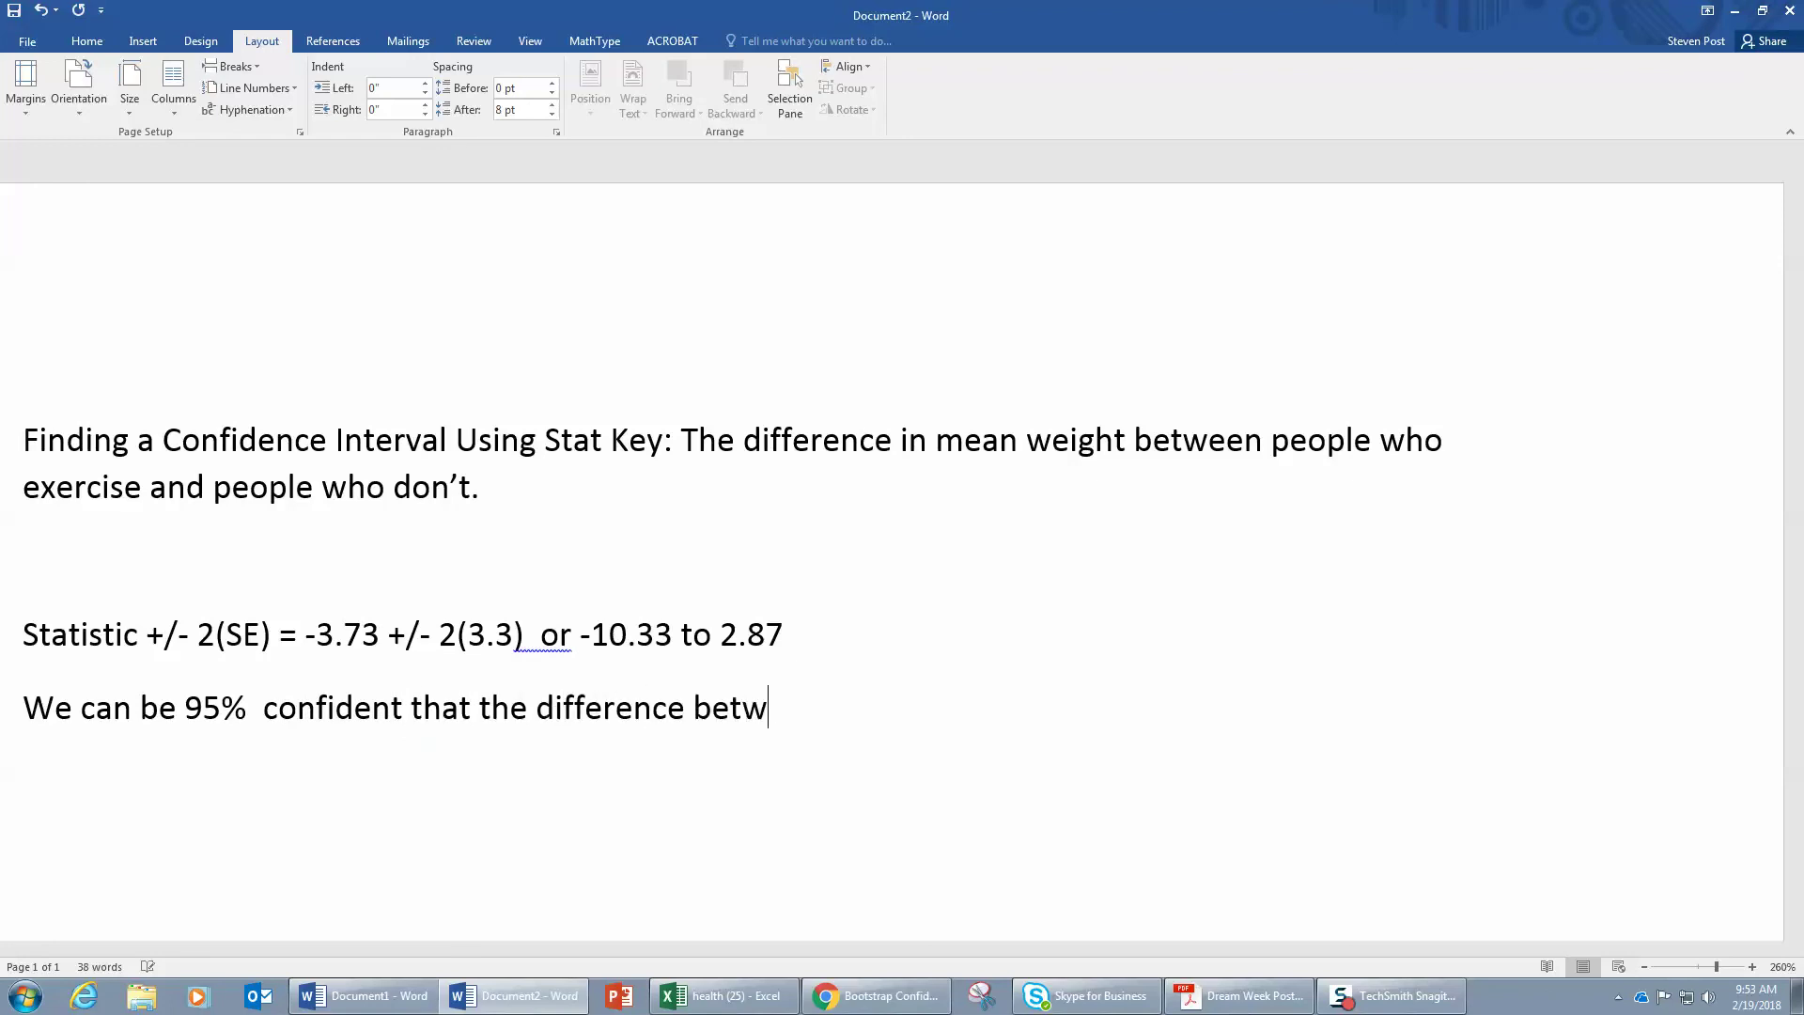
type("een the avera")
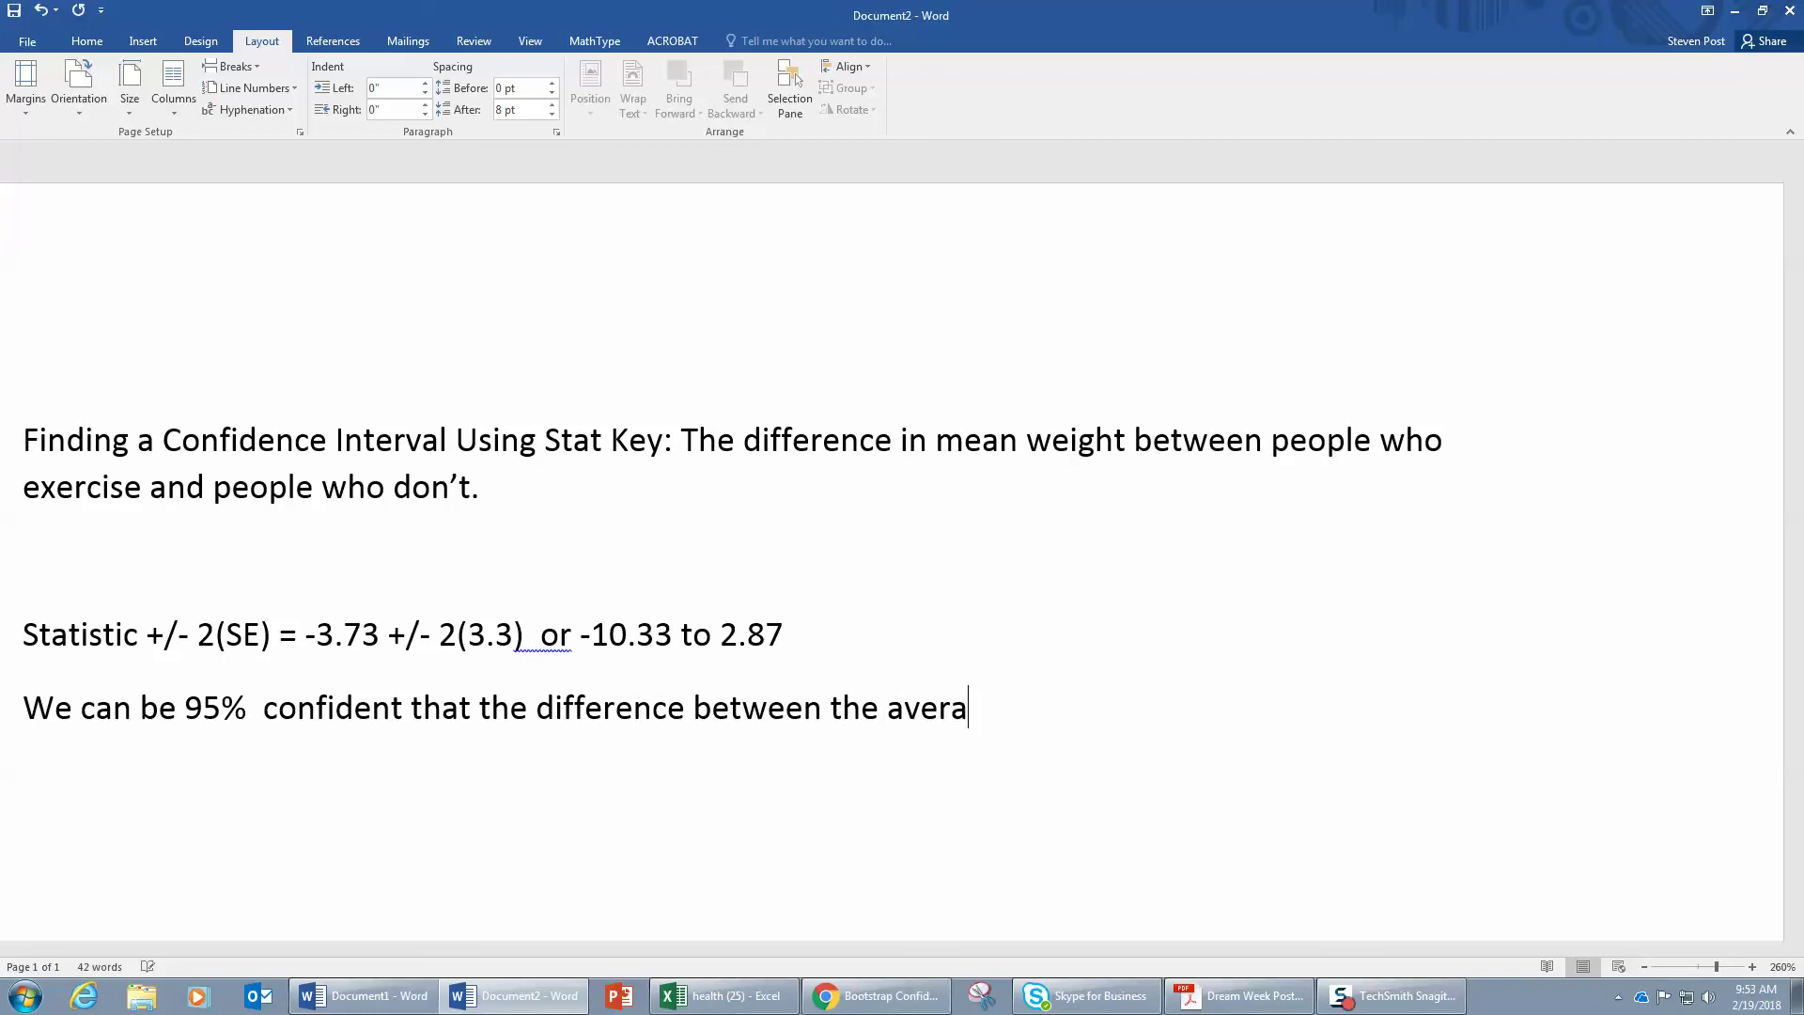
type("ge weight of")
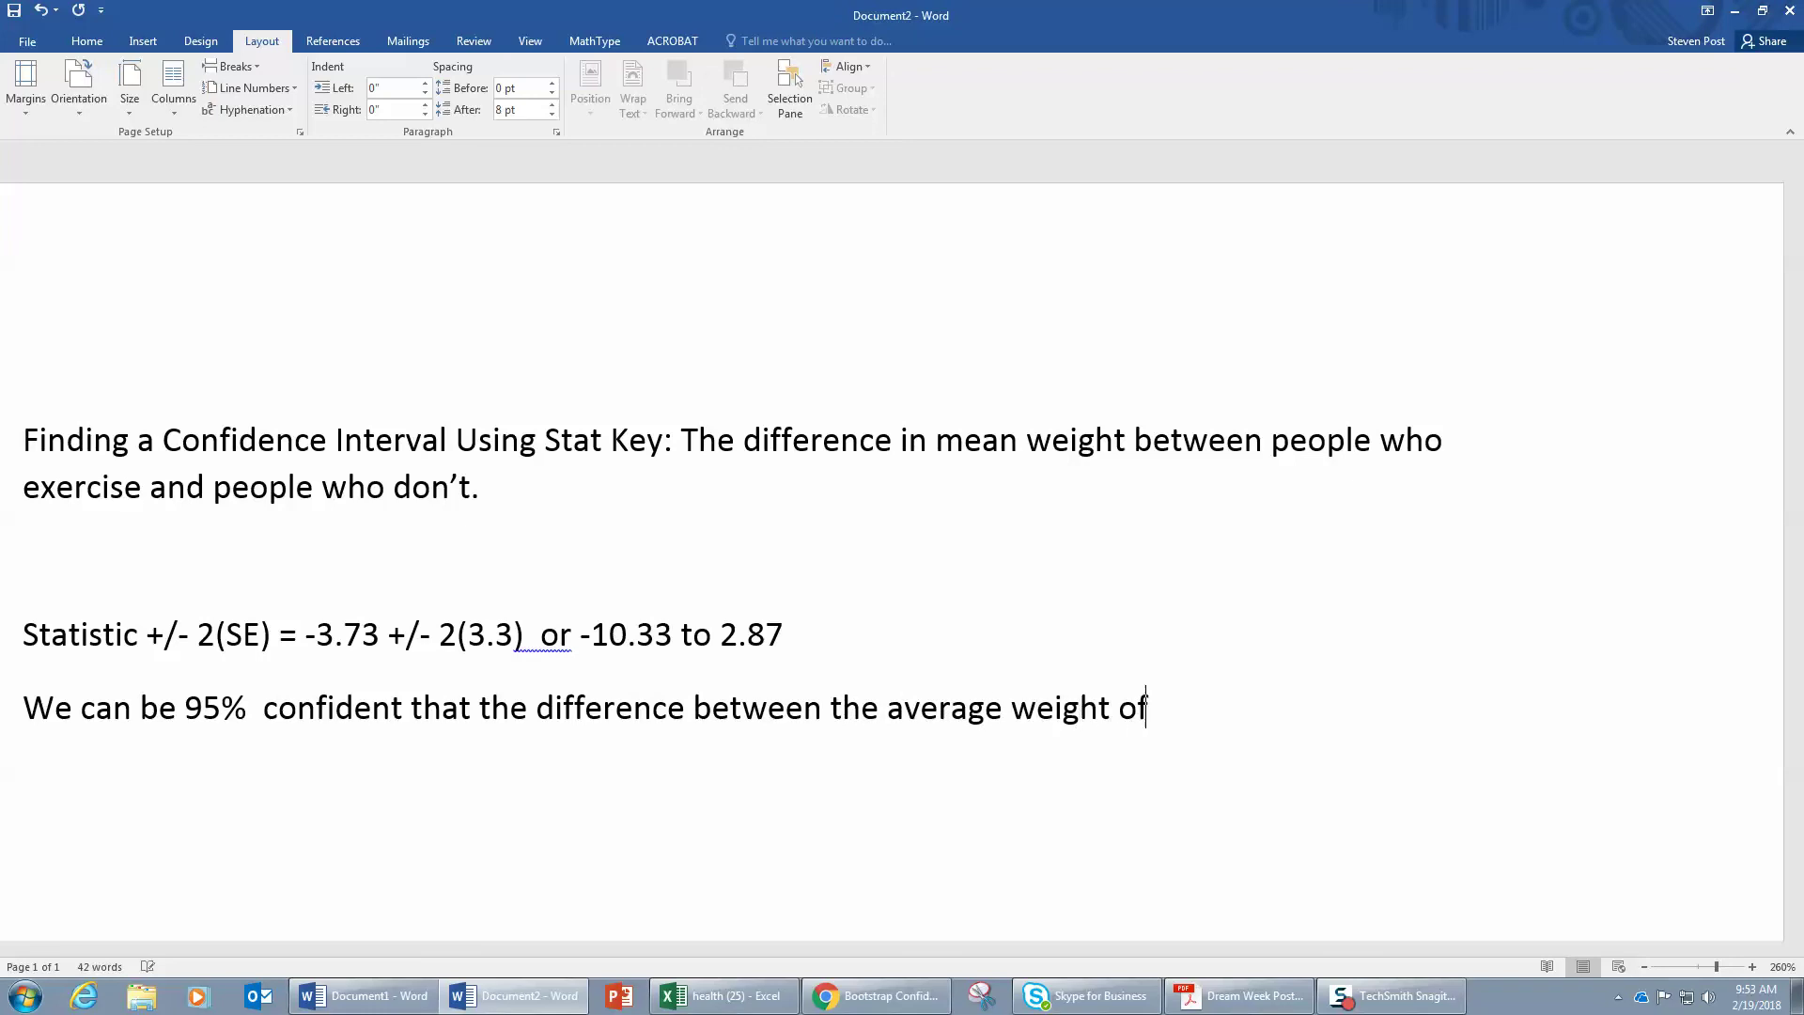
Finish the conclusion sentence with "all exercisers and the average of all non-exercises is between -10.33 to 2.87."
type(" all exercises a")
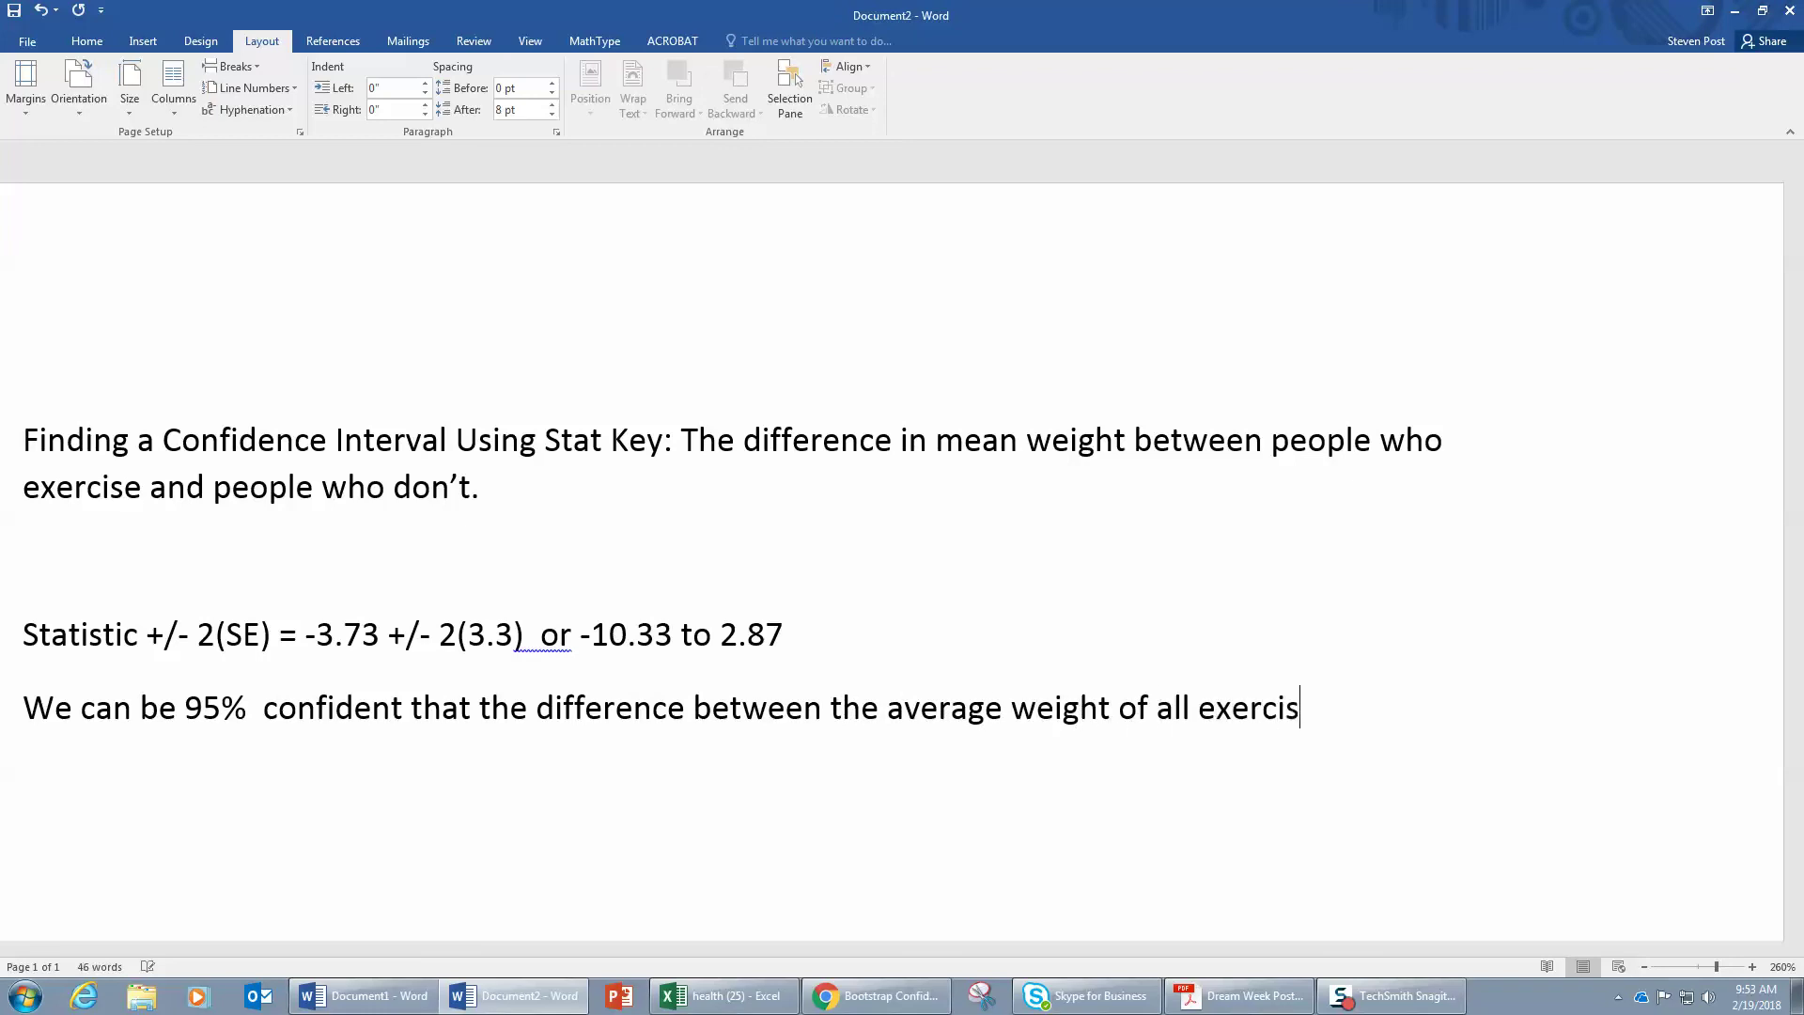
key("BackSpace")
key("BackSpace")
key("BackSpace")
type("rs and ")
type("the avera")
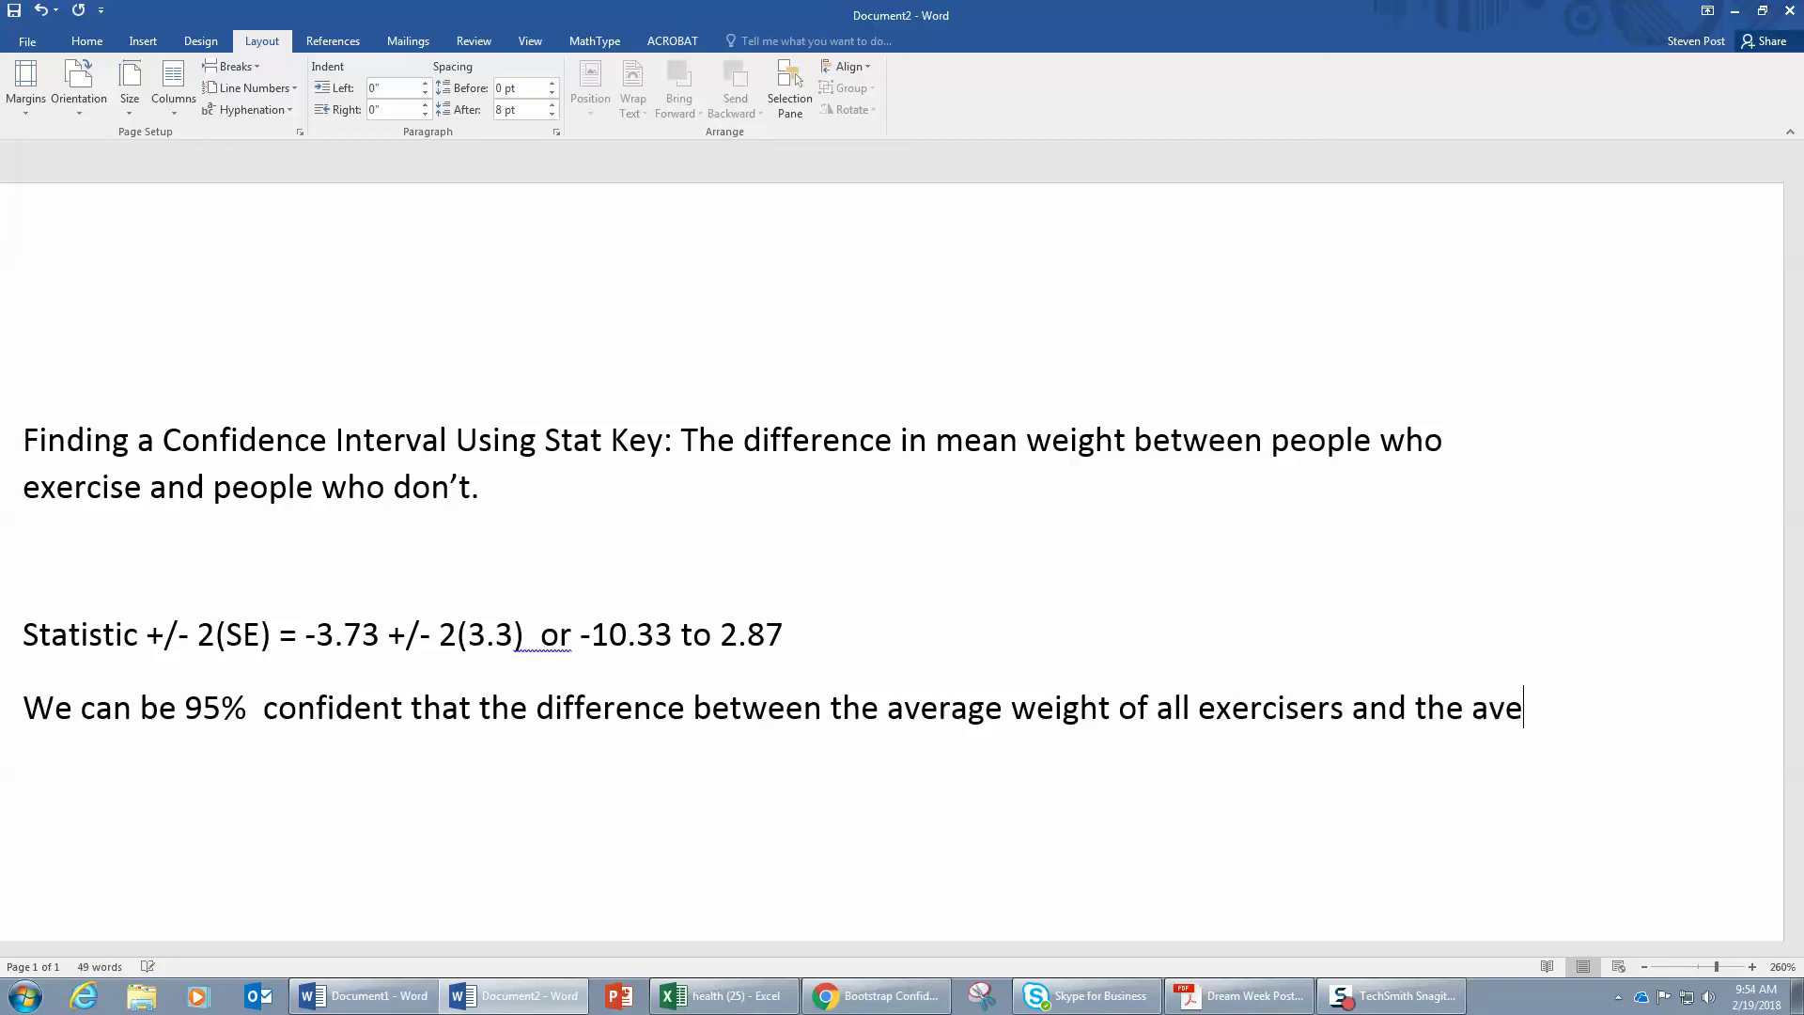
type("ge of")
type("all non-ex")
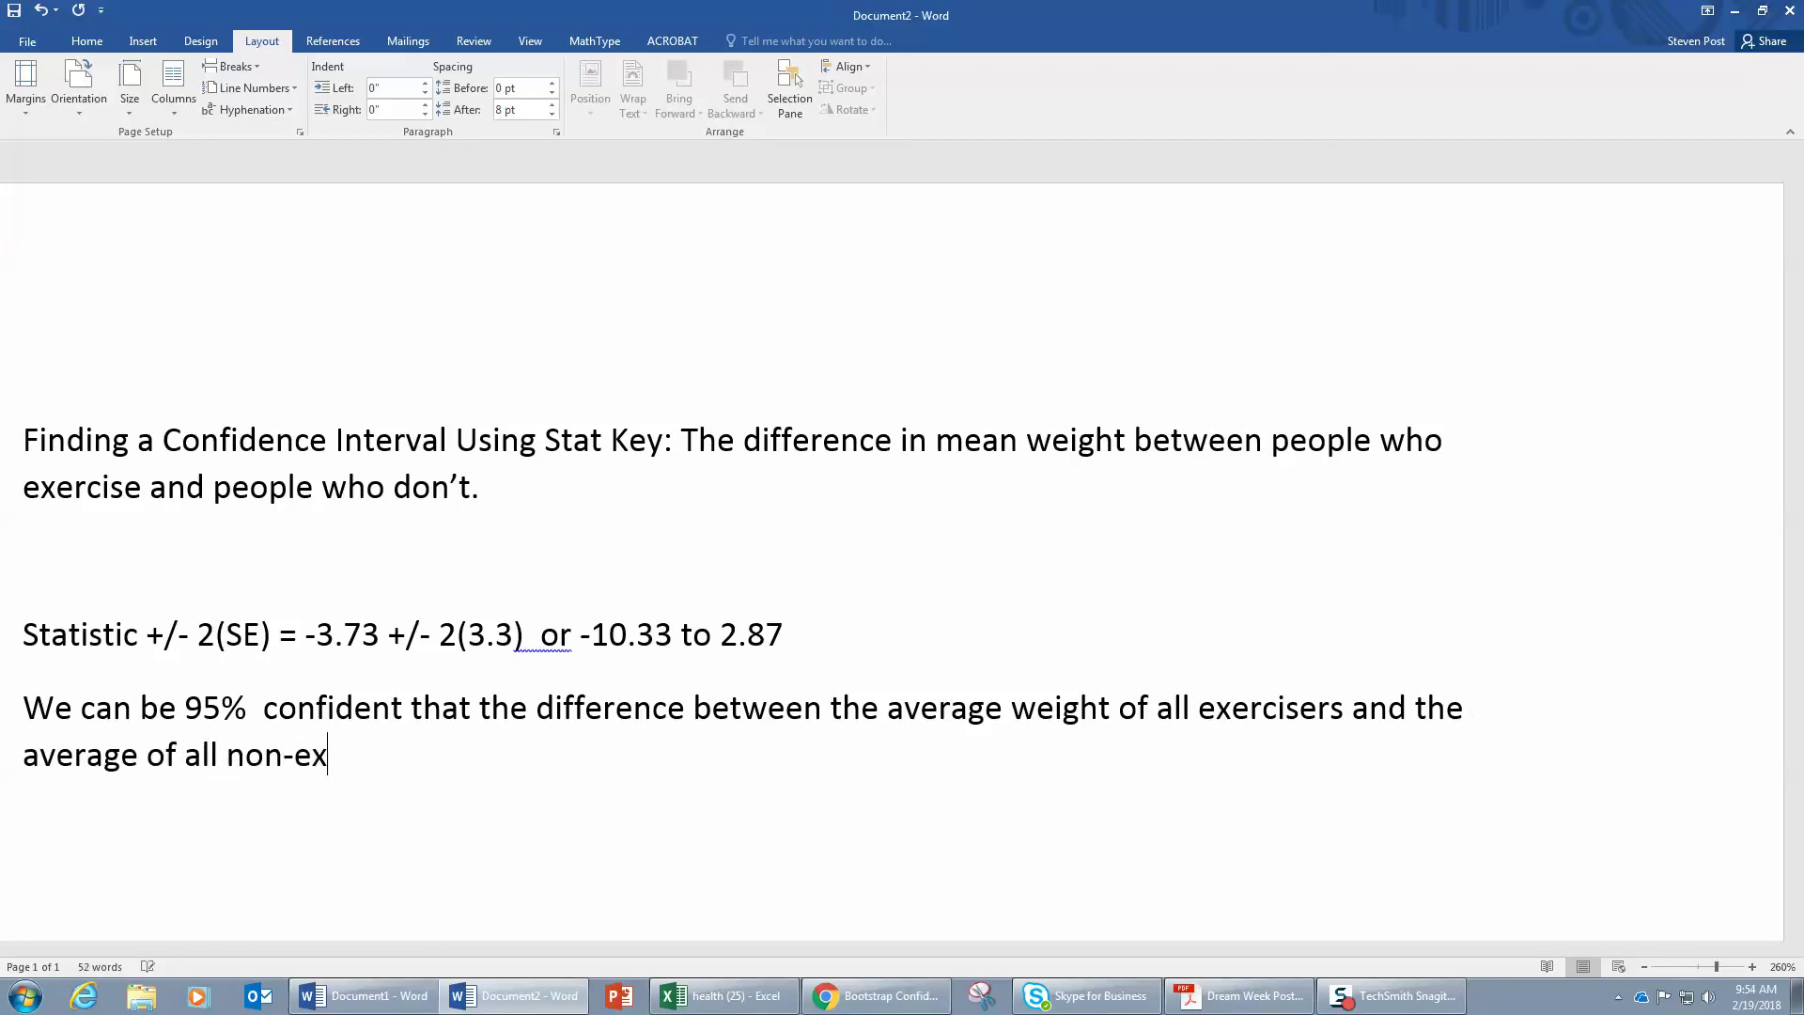
type("ercises is b")
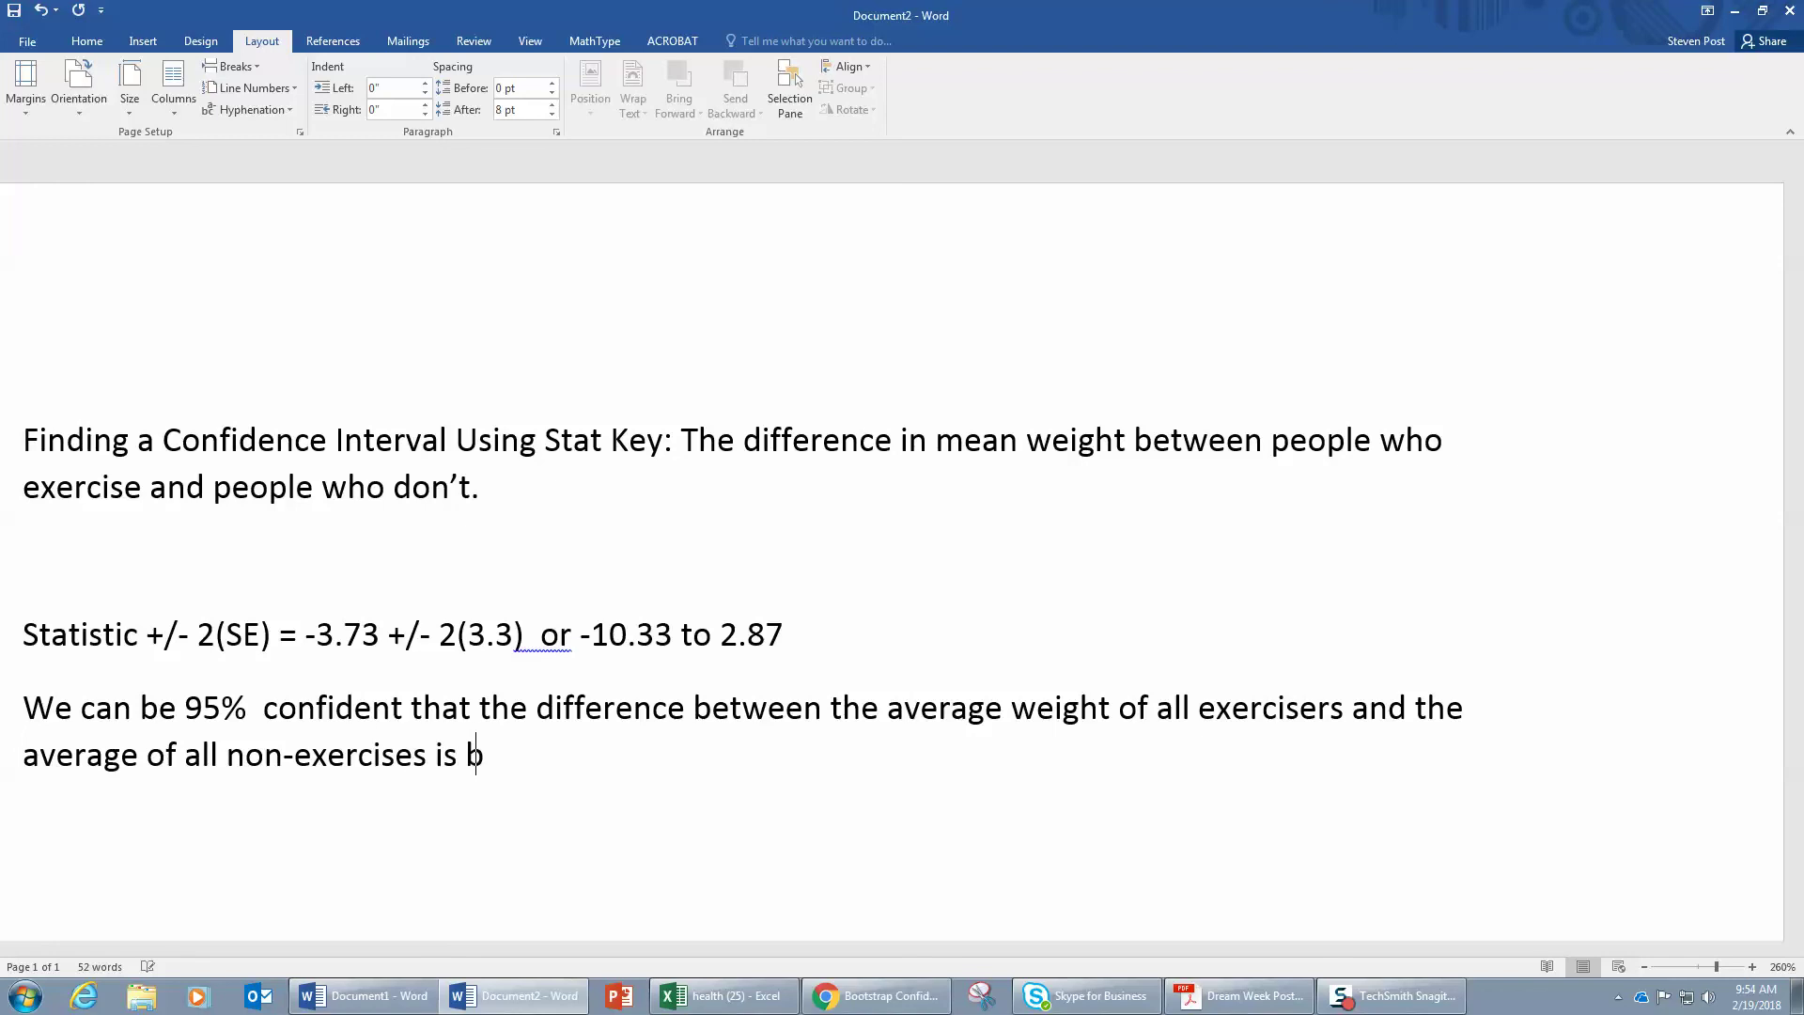
type("etween -10.")
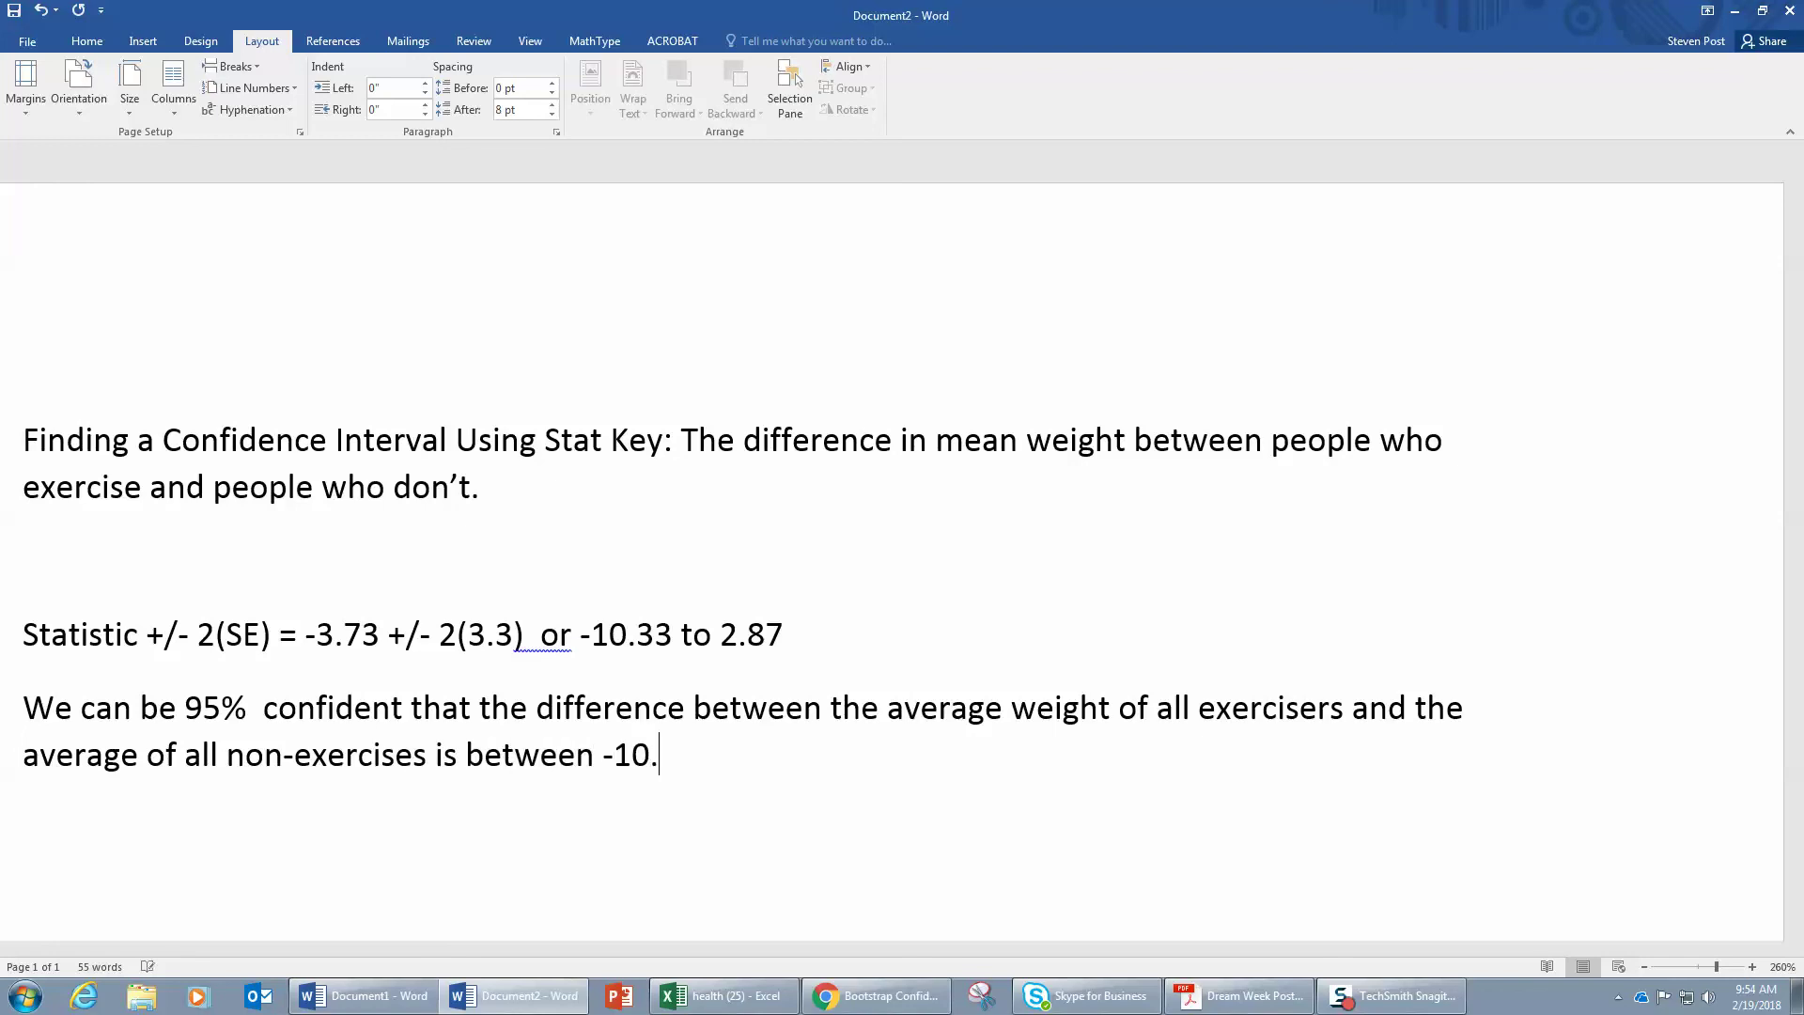
type("33 to 2.87.")
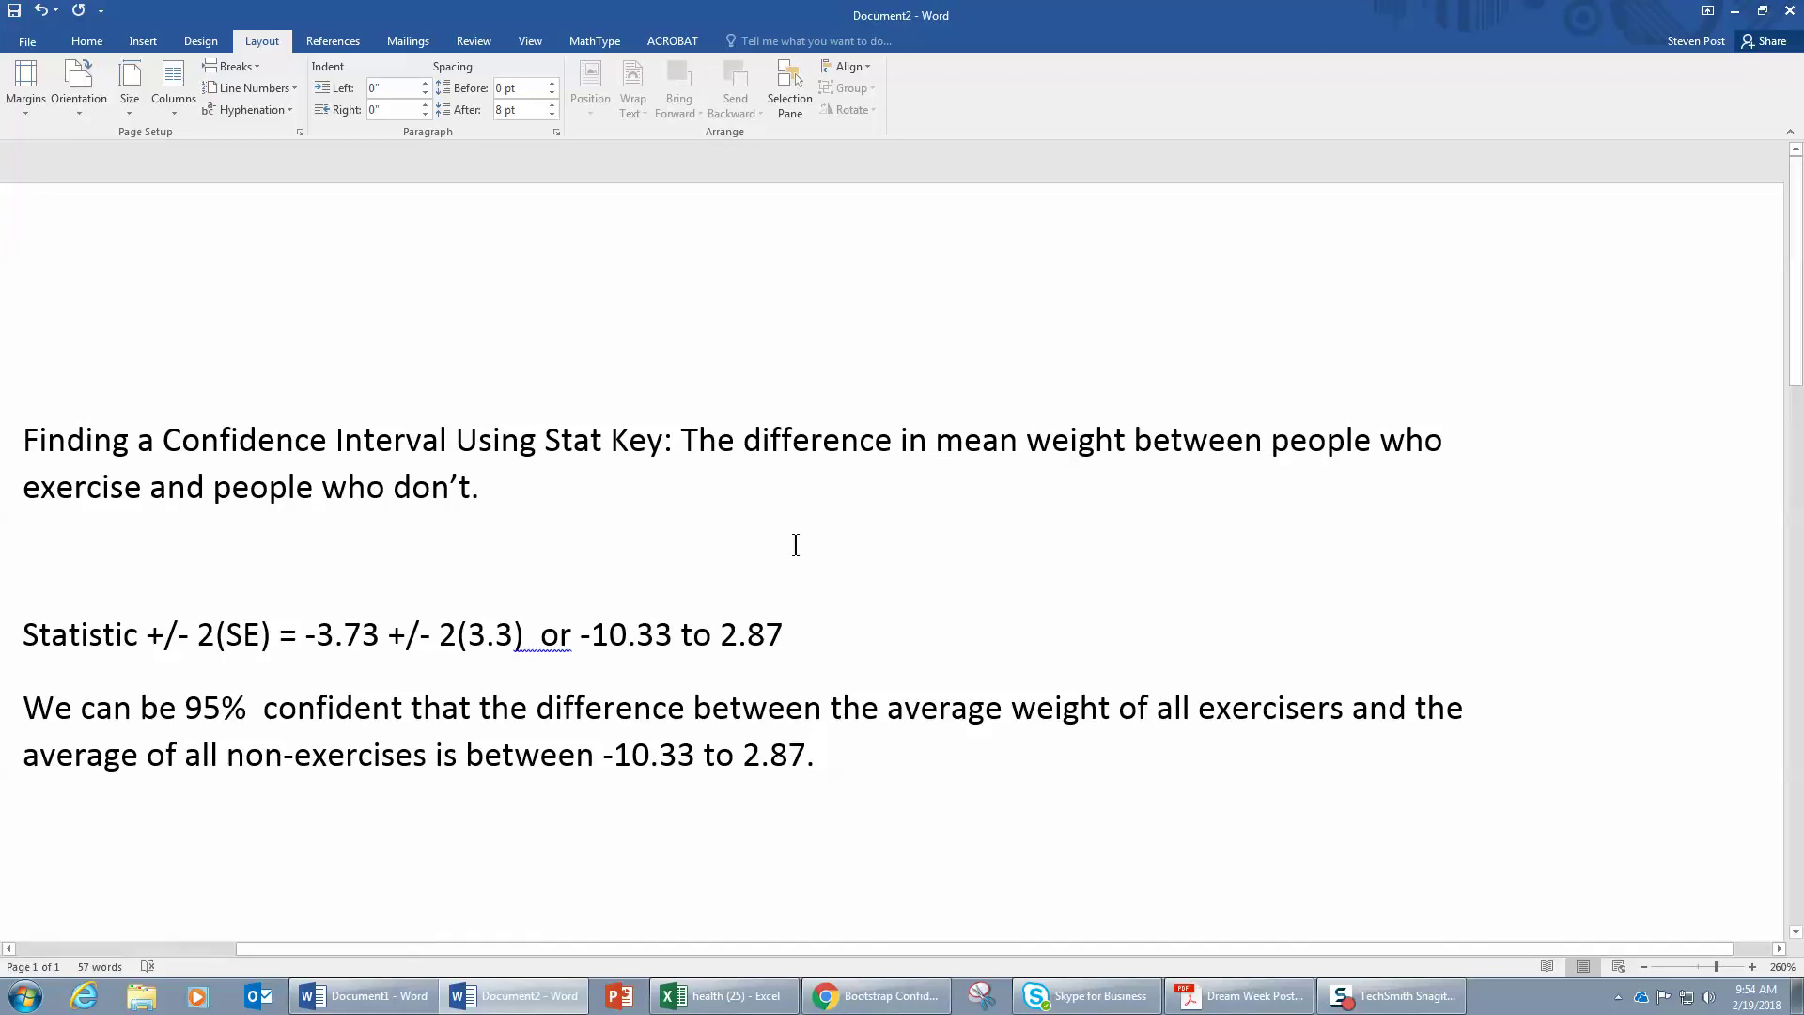
Highlight the conclusion sentence, review it against the bootstrap dotplot and samples in StatKey in Chrome, and return to Document2 in Word
left_click_drag(826, 742, 9, 736)
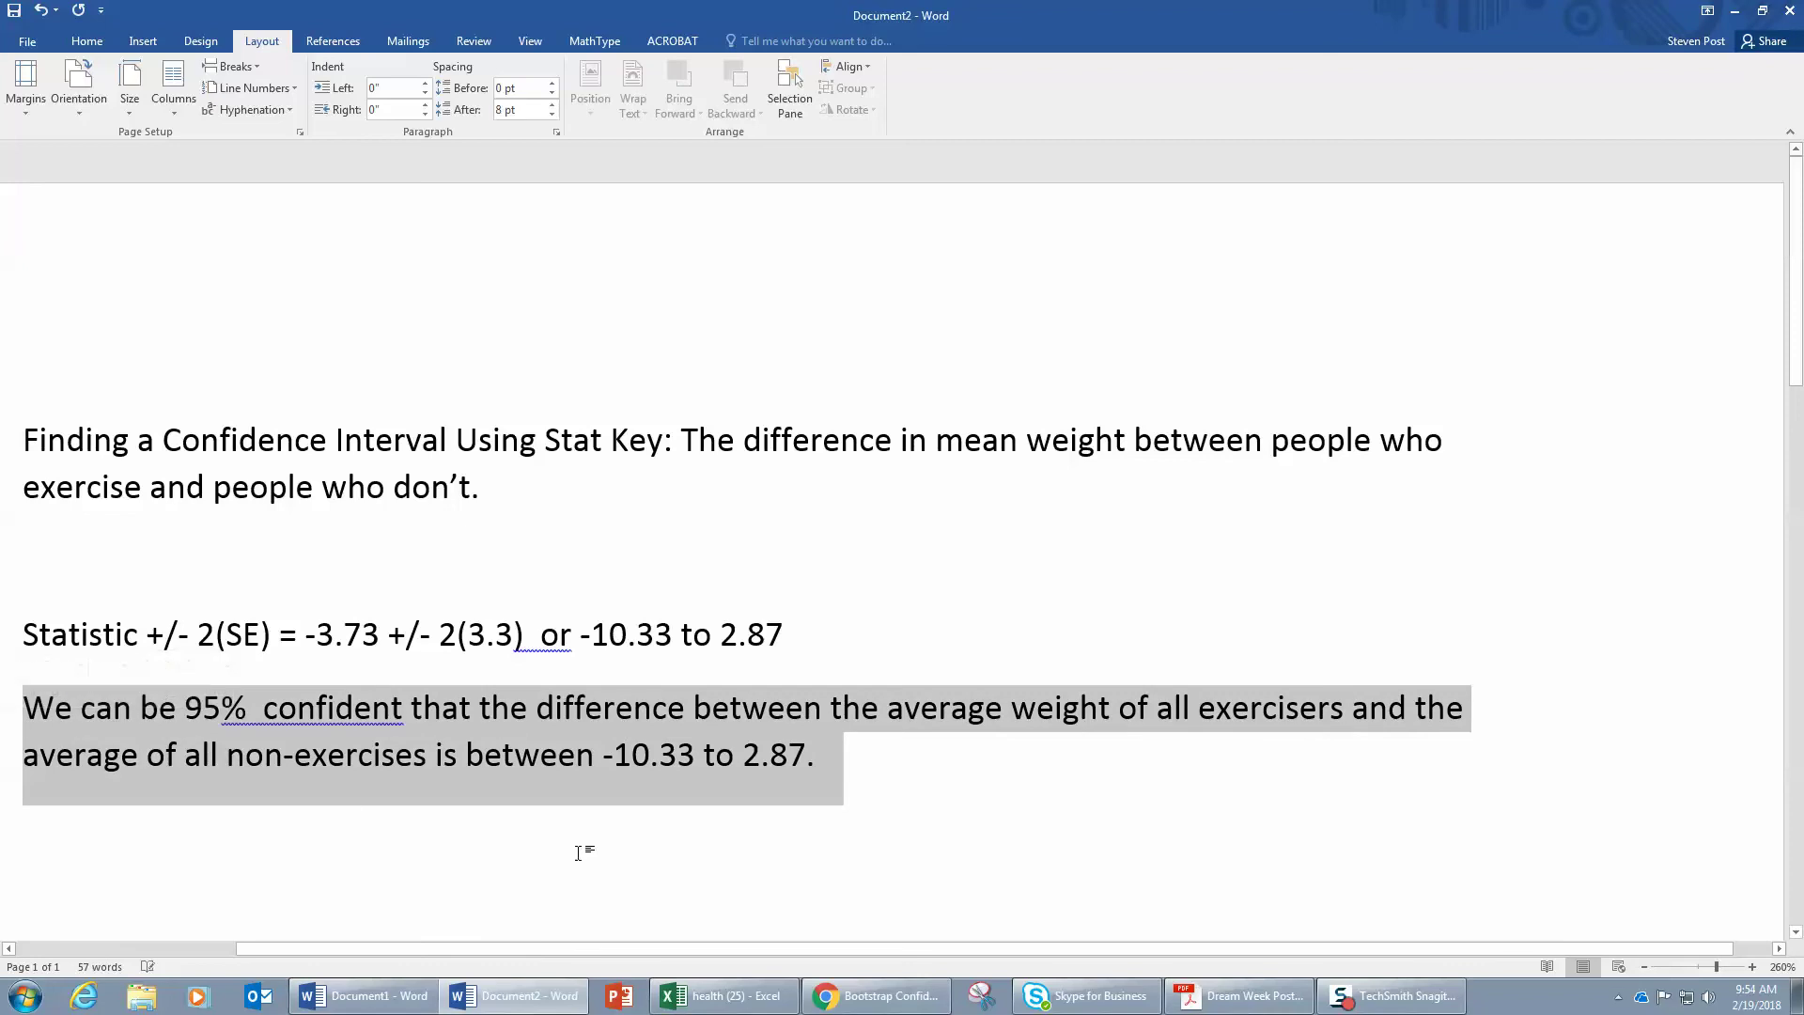
left_click(874, 1001)
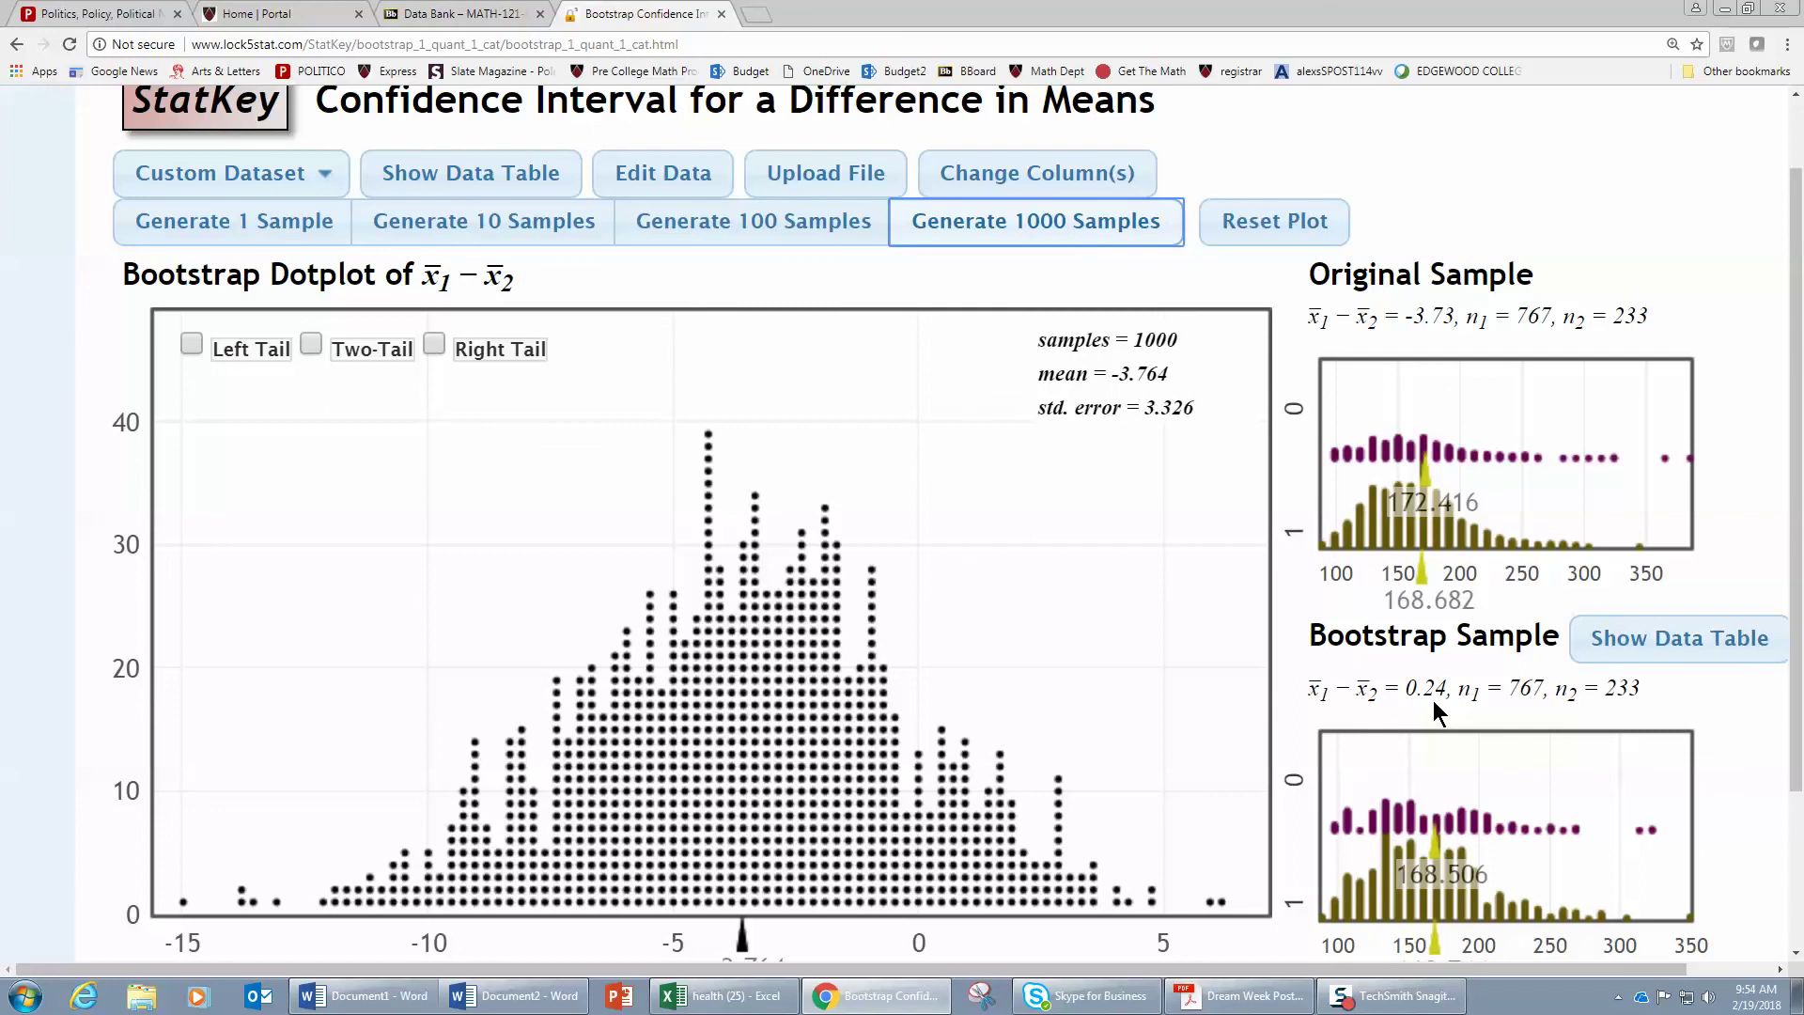
mouse_move(968, 744)
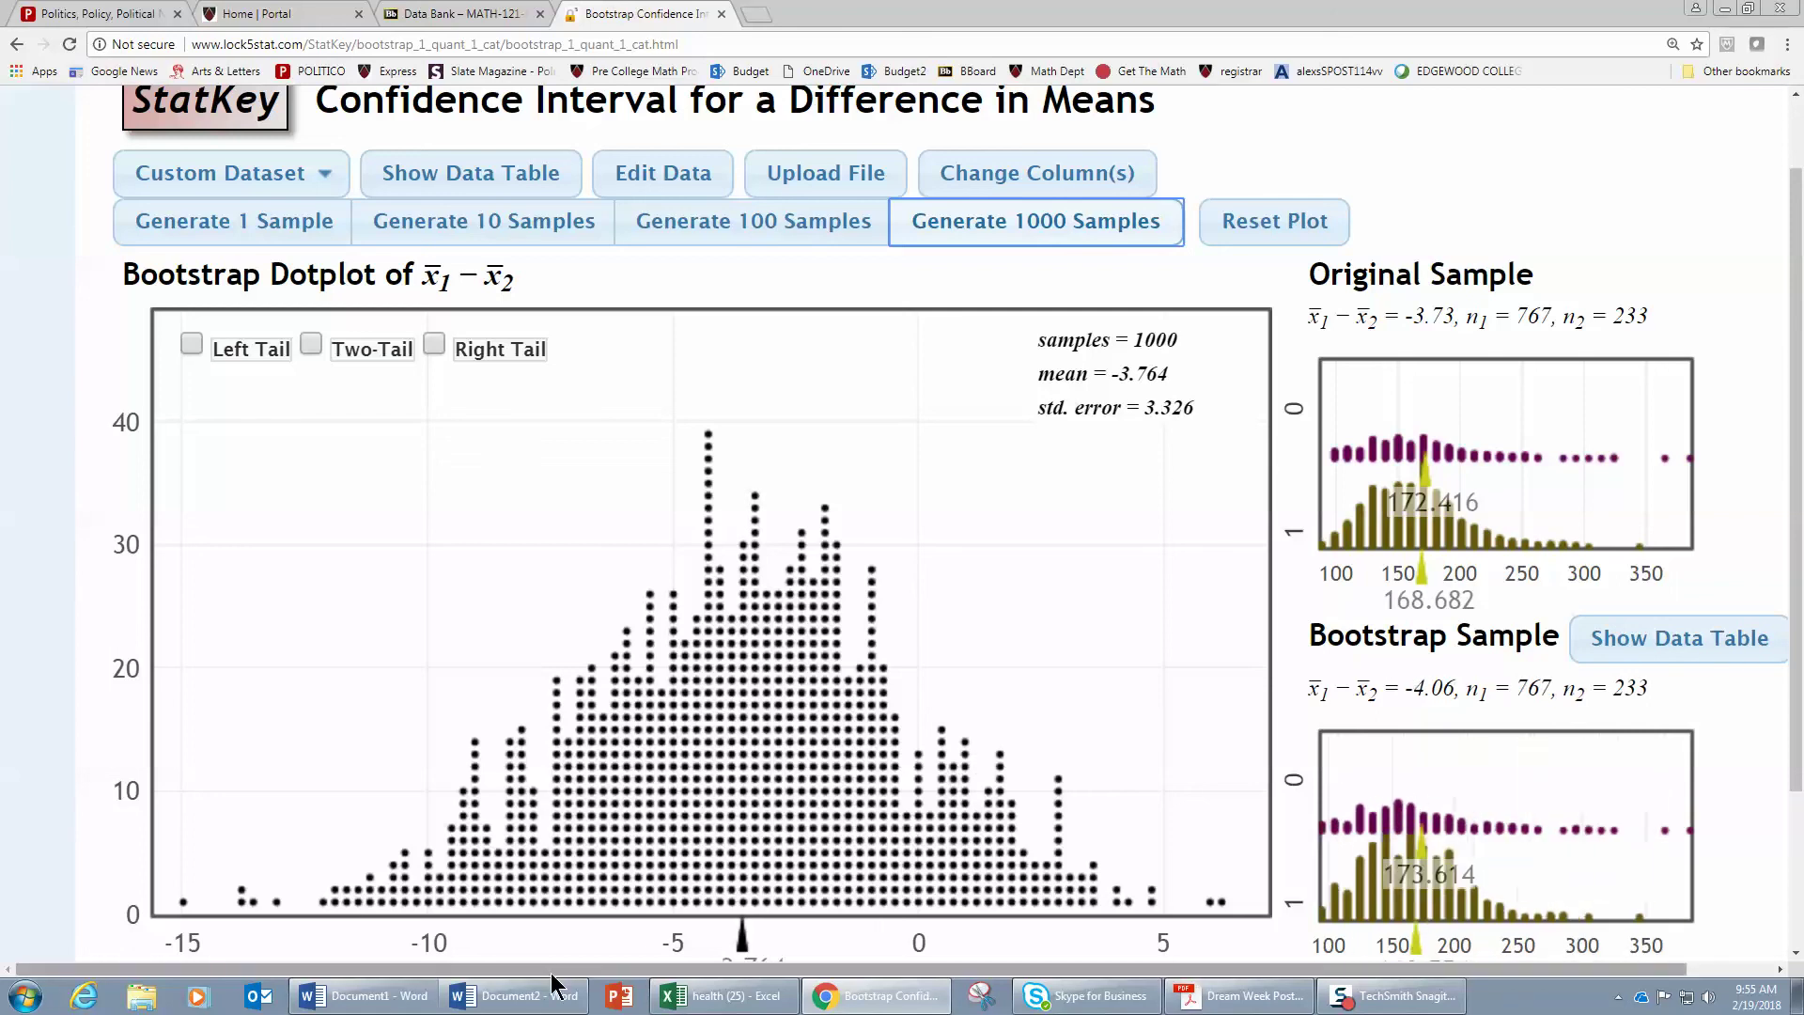
left_click(561, 1000)
left_click(503, 813)
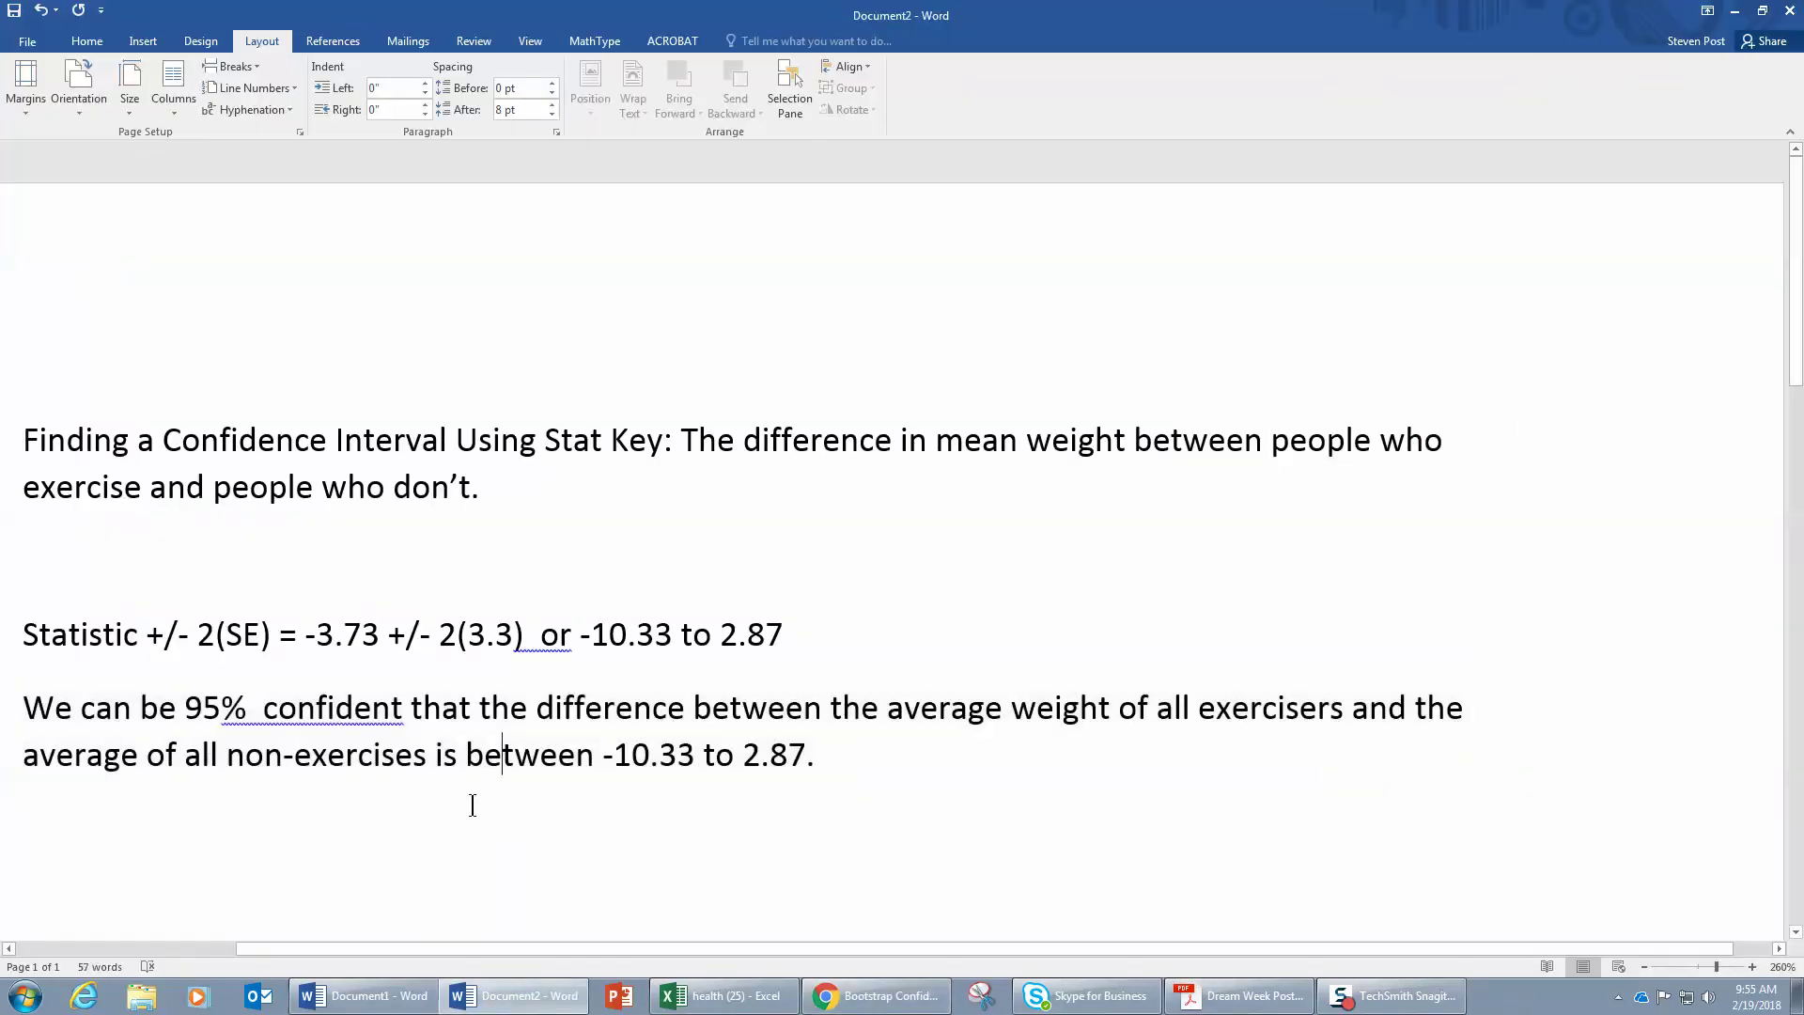